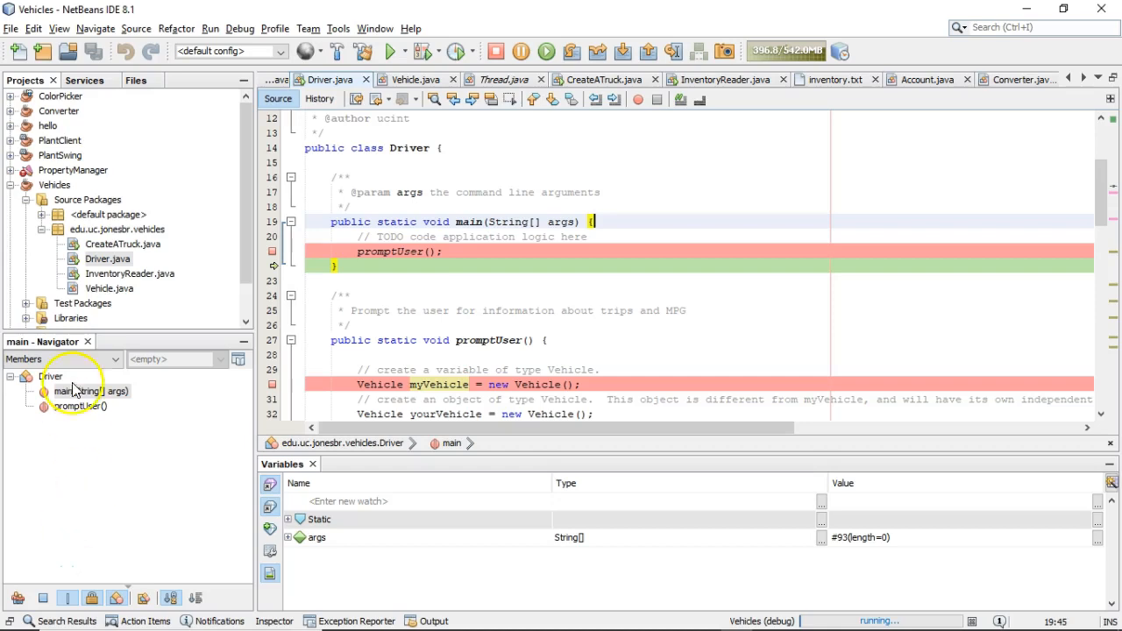
# Step: Preview the members of CreateATruck, InventoryReader, Vehicle and Driver in the Projects tree
pyautogui.click(120, 245)
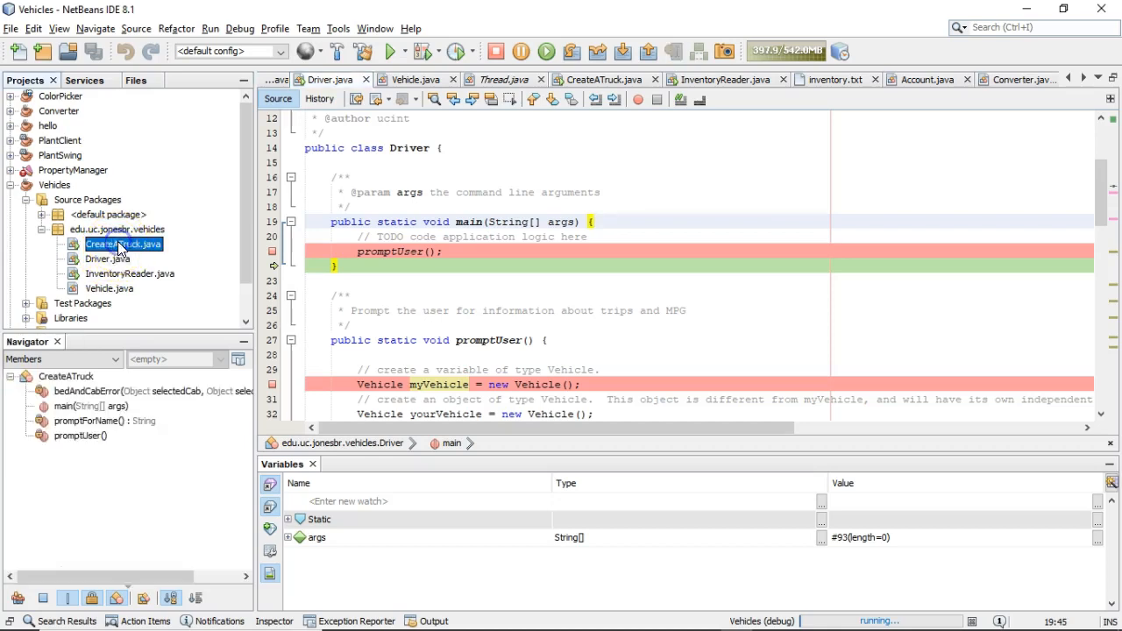
pyautogui.click(129, 273)
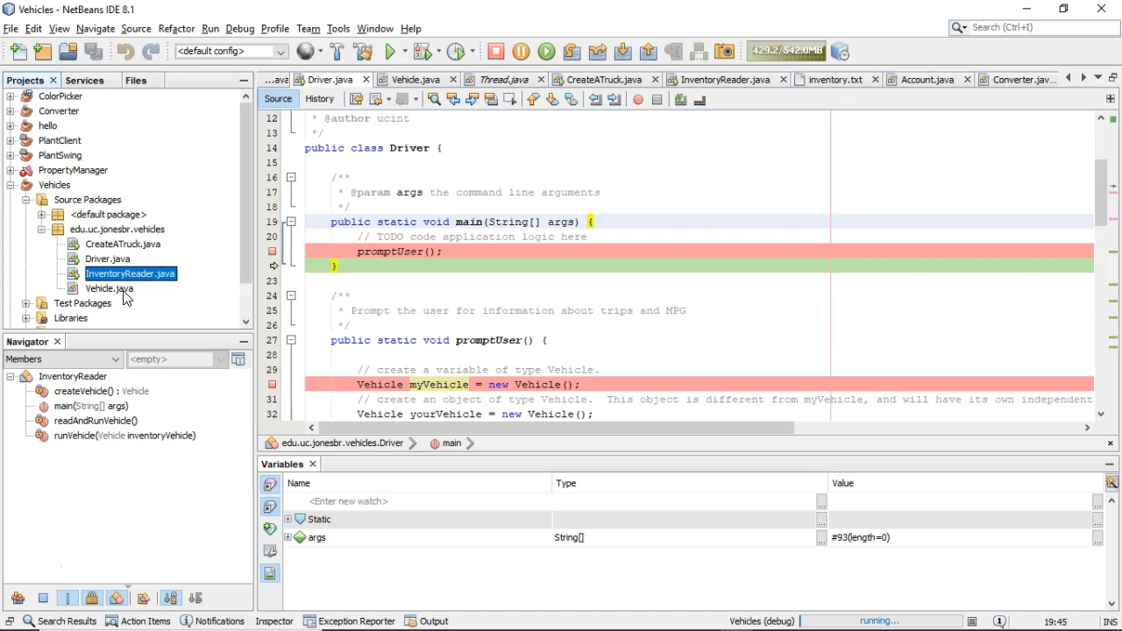
pyautogui.click(109, 289)
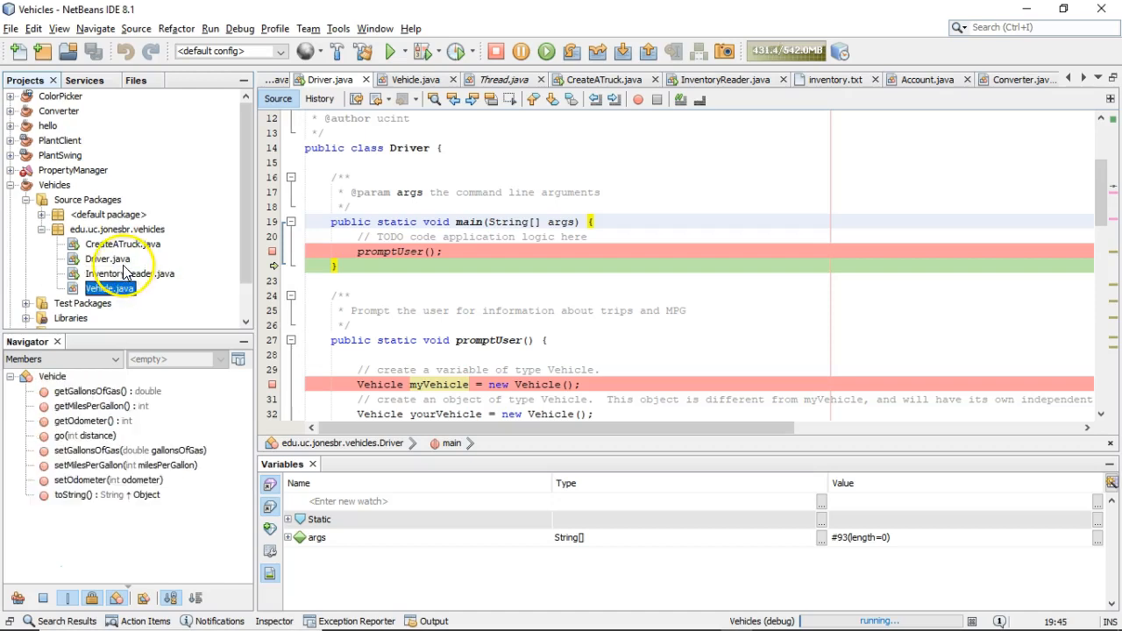
pyautogui.click(108, 259)
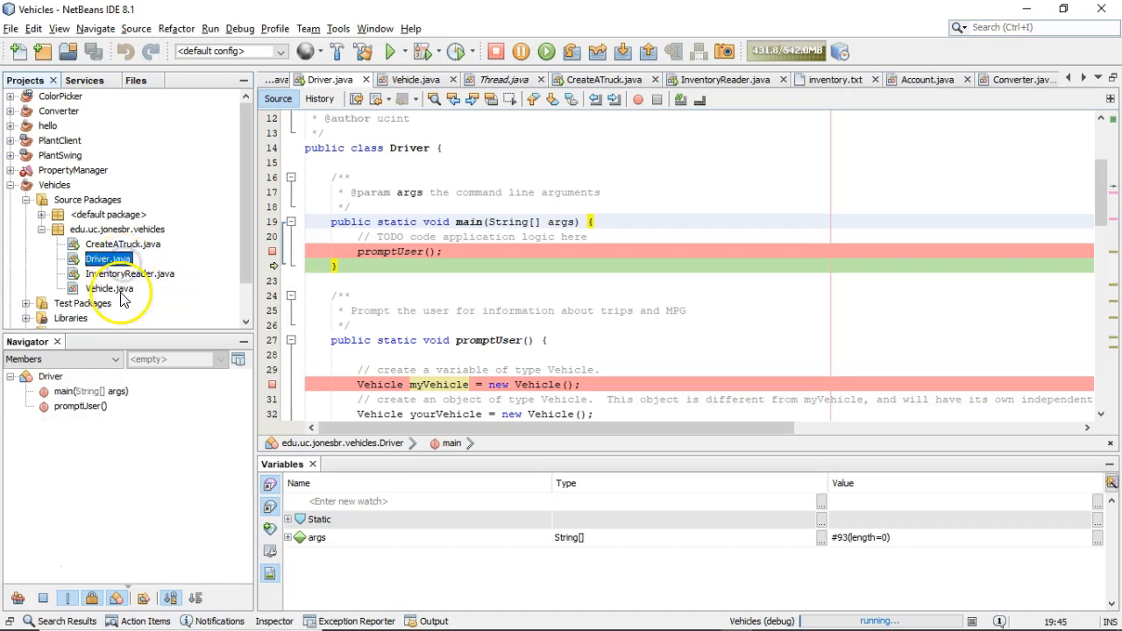
# Step: Open Vehicle.java at getMilesPerGallon, then open Driver.java showing main and promptUser
pyautogui.doubleClick(109, 288)
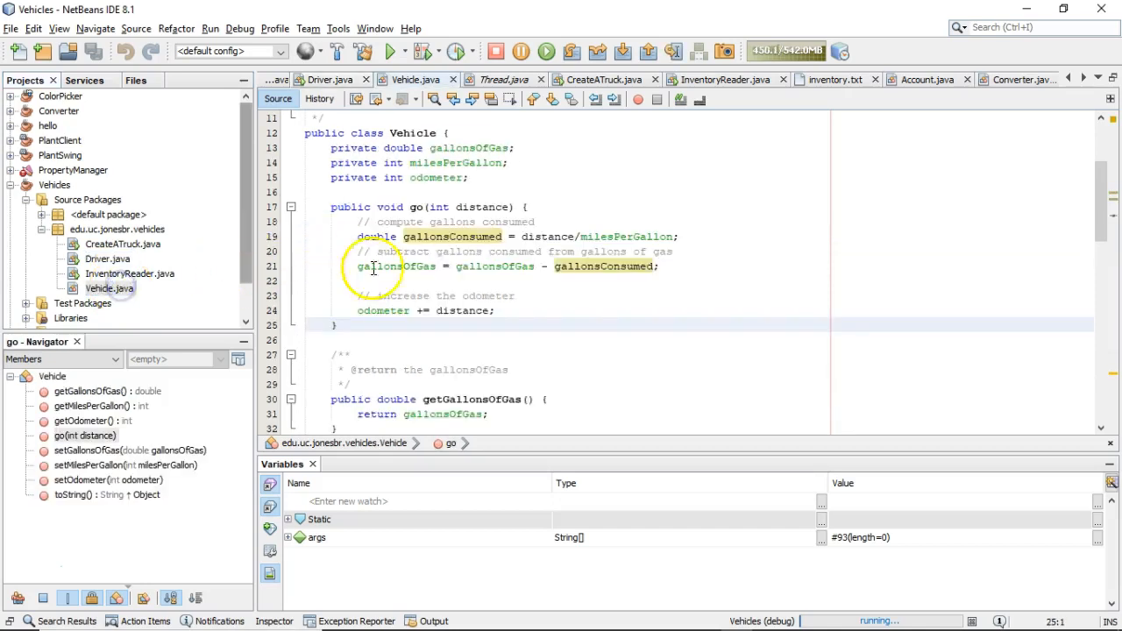
pyautogui.scroll(1, 424, 296)
pyautogui.scroll(-6, 424, 296)
pyautogui.click(340, 254)
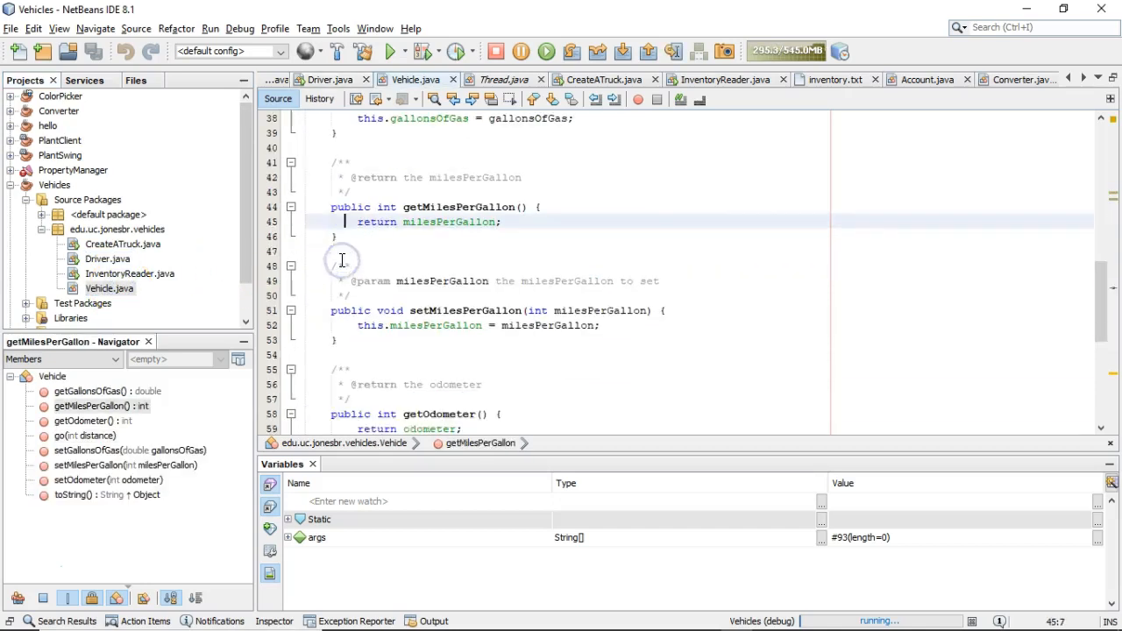
pyautogui.scroll(10, 342, 261)
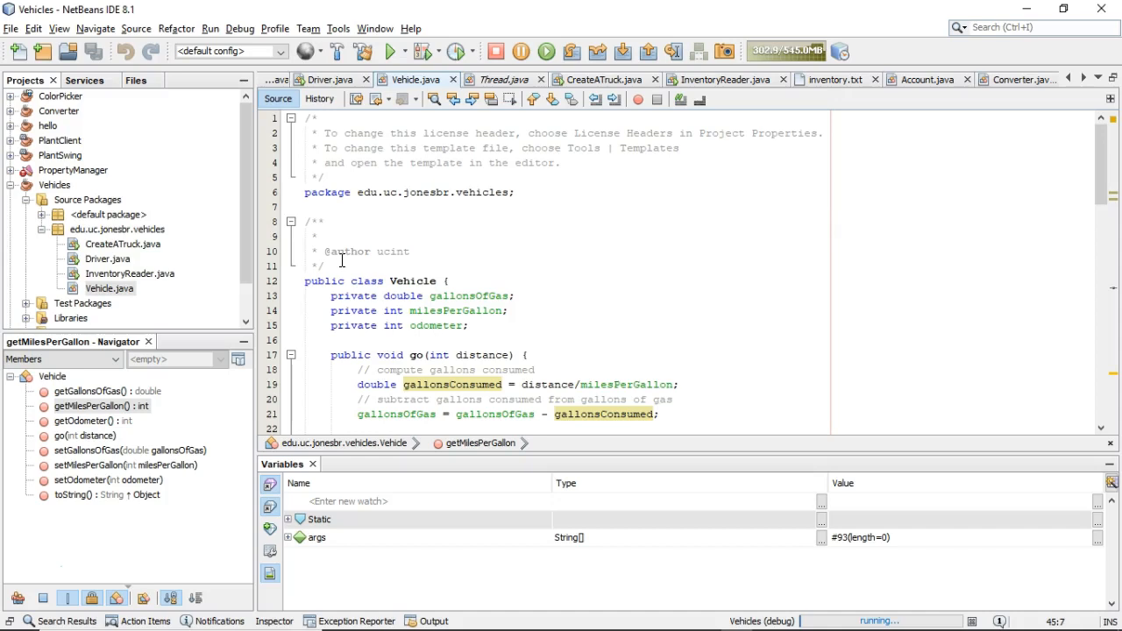
pyautogui.doubleClick(108, 258)
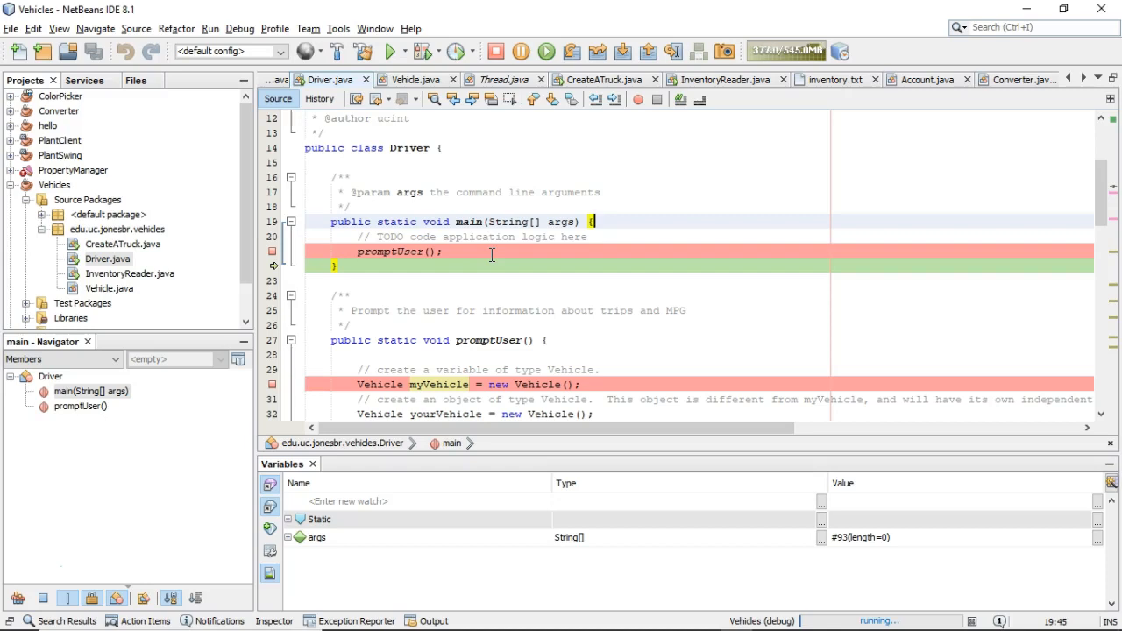
pyautogui.scroll(-3, 491, 254)
pyautogui.scroll(-2, 491, 254)
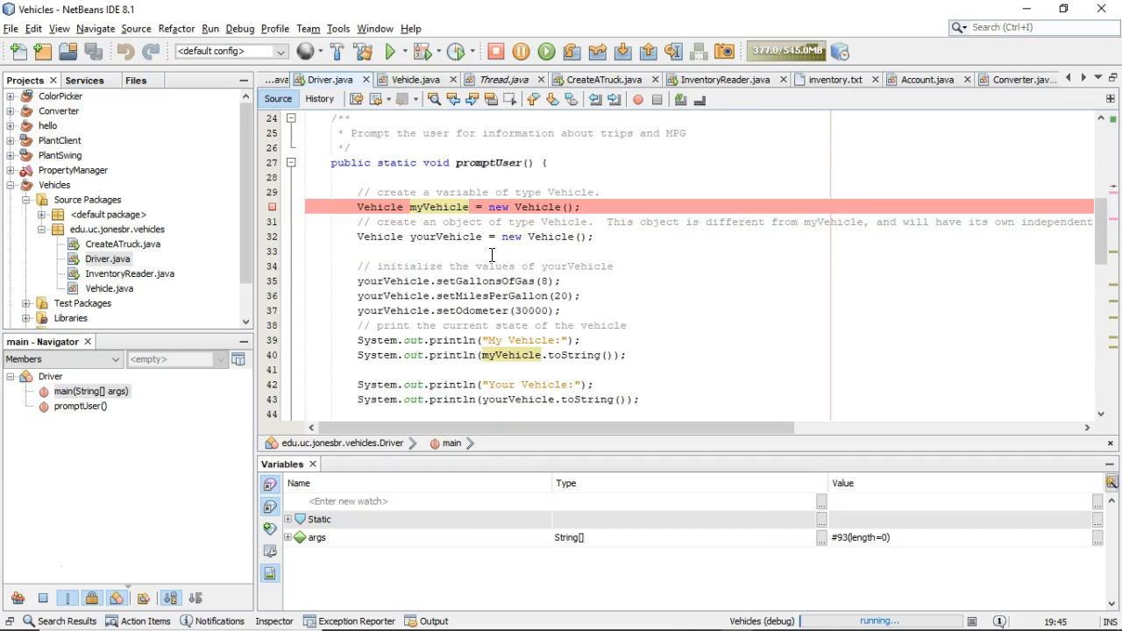
pyautogui.scroll(-2, 491, 254)
pyautogui.scroll(-2, 491, 255)
pyautogui.scroll(3, 491, 255)
pyautogui.scroll(3, 491, 255)
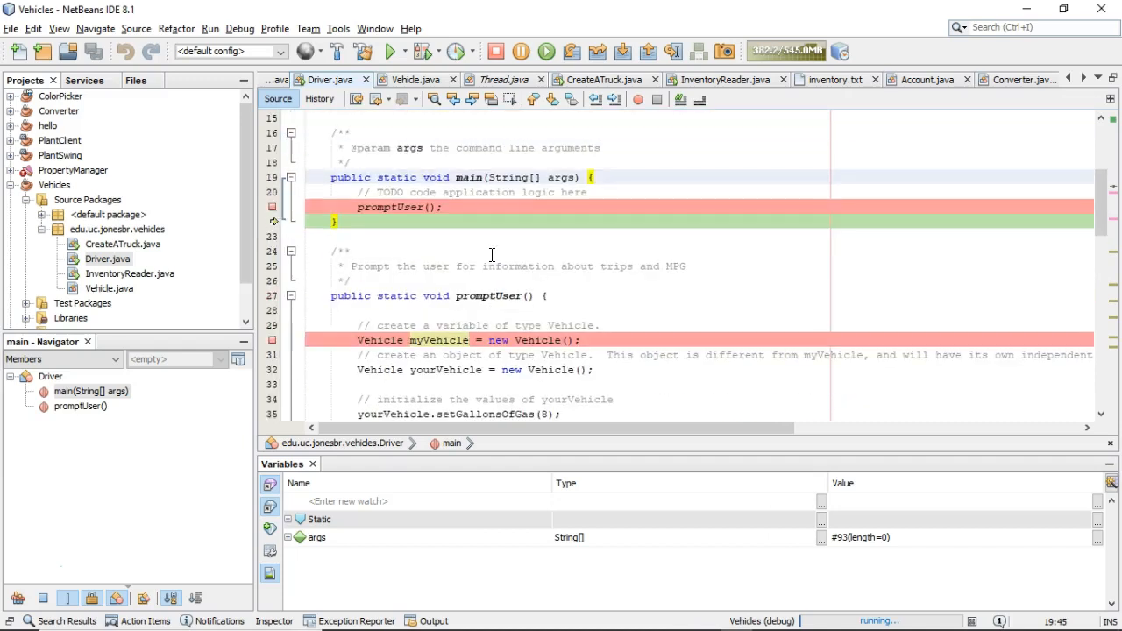
pyautogui.scroll(2, 491, 254)
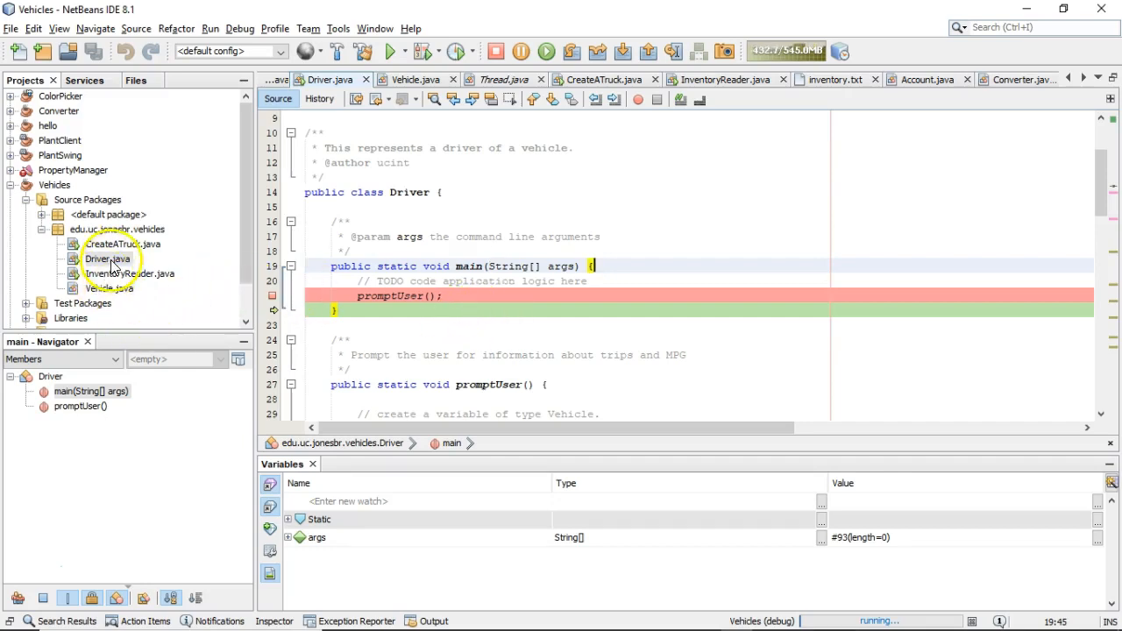
pyautogui.click(419, 192)
pyautogui.click(469, 265)
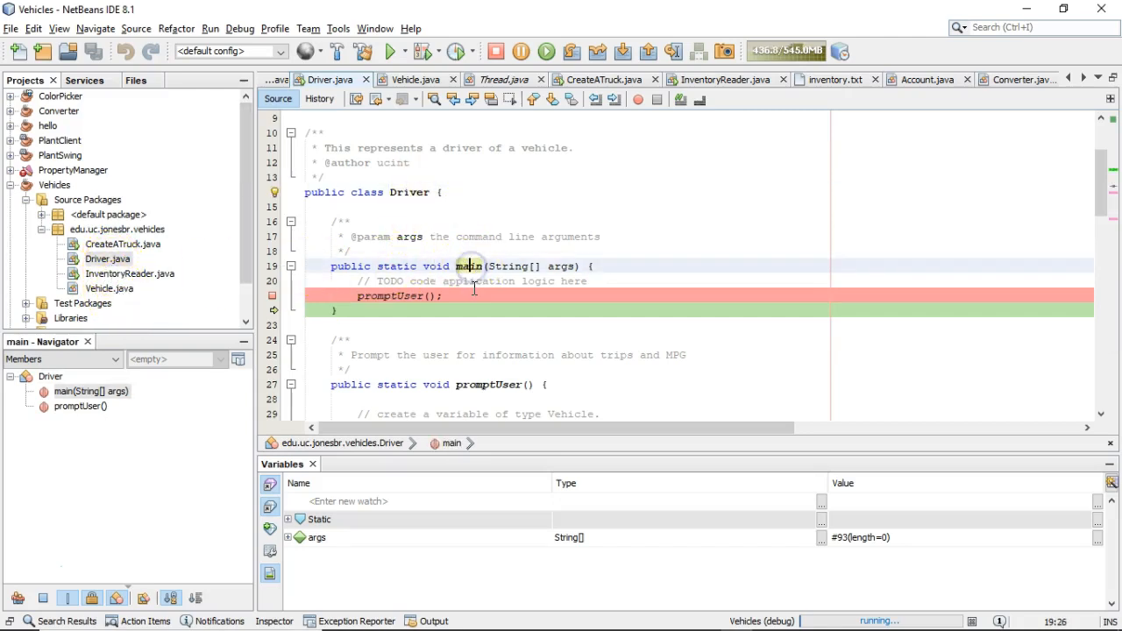
pyautogui.scroll(-2, 474, 290)
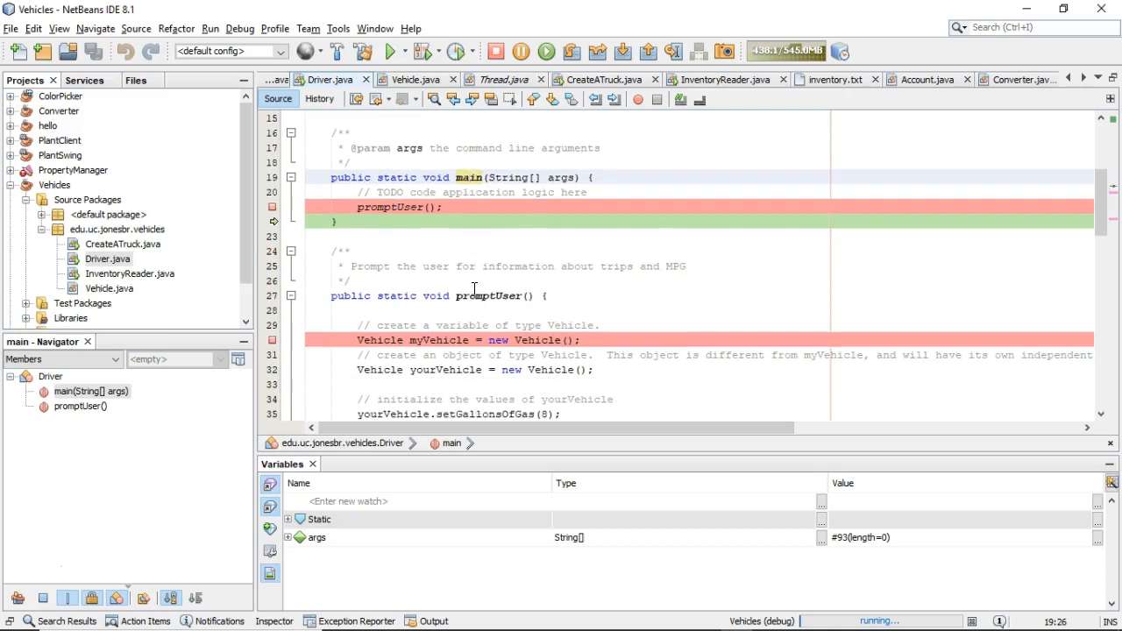
pyautogui.scroll(-1, 478, 263)
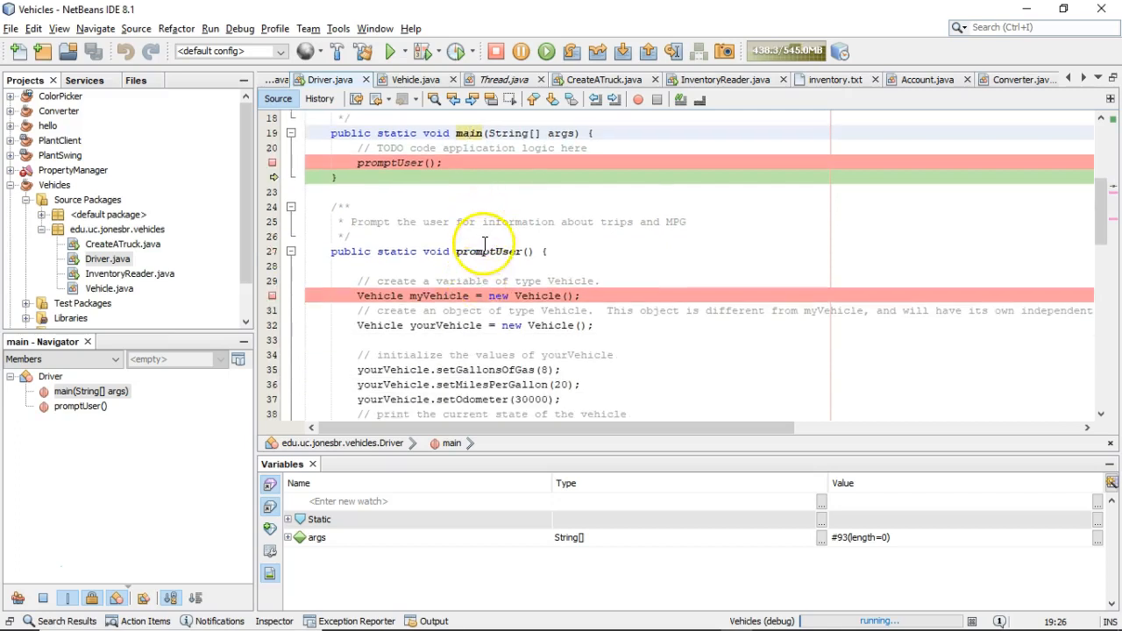
pyautogui.click(484, 251)
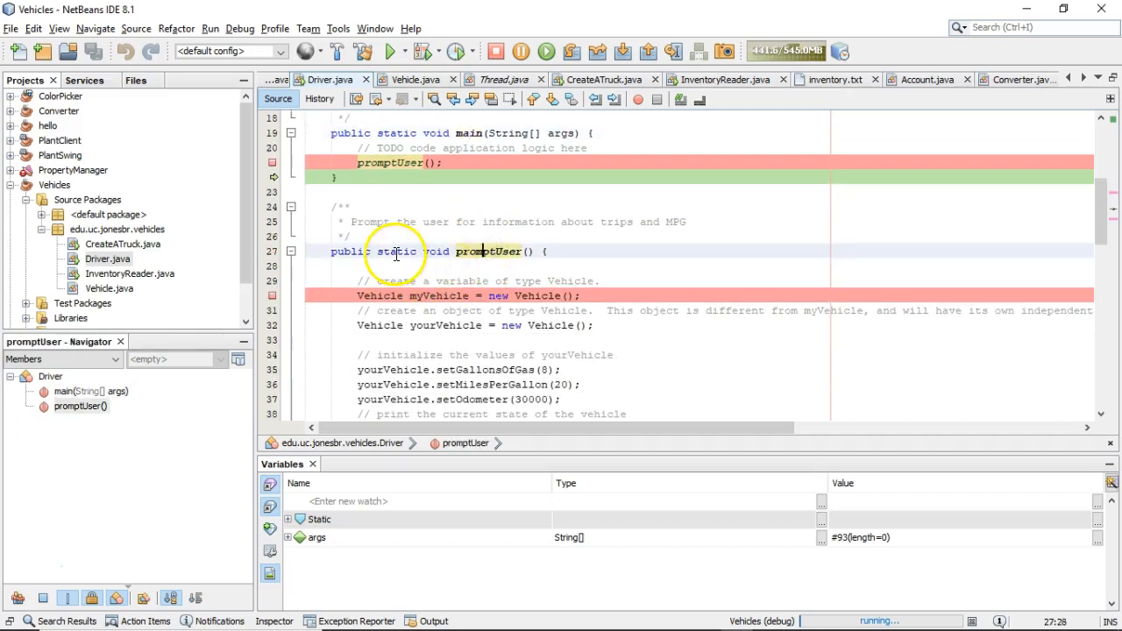
pyautogui.click(397, 251)
pyautogui.scroll(1, 456, 265)
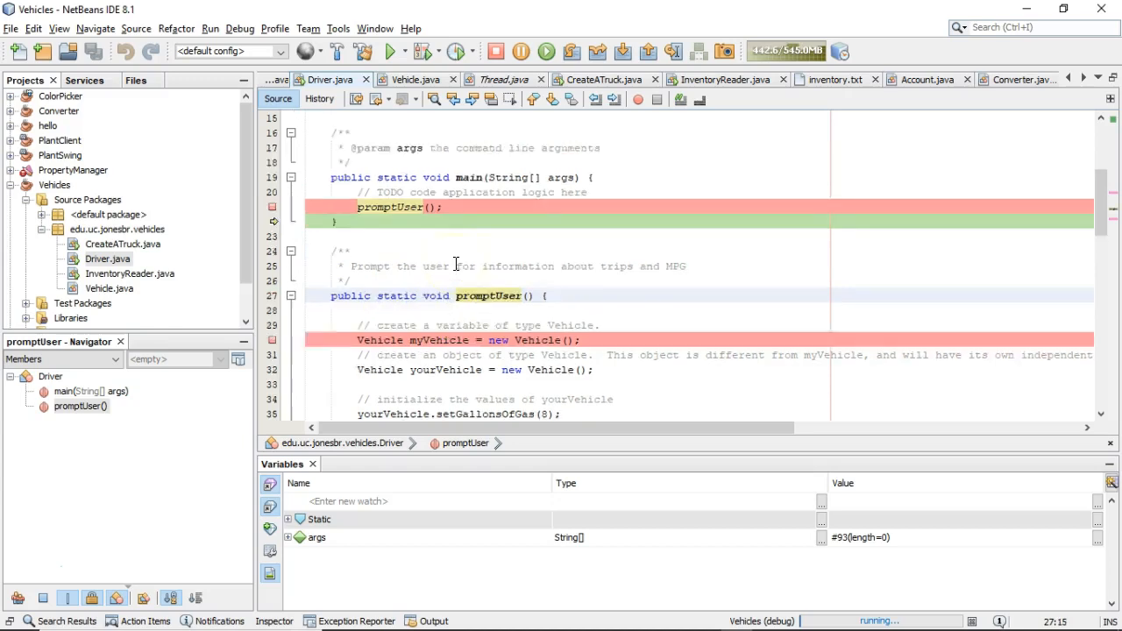
pyautogui.scroll(3, 456, 265)
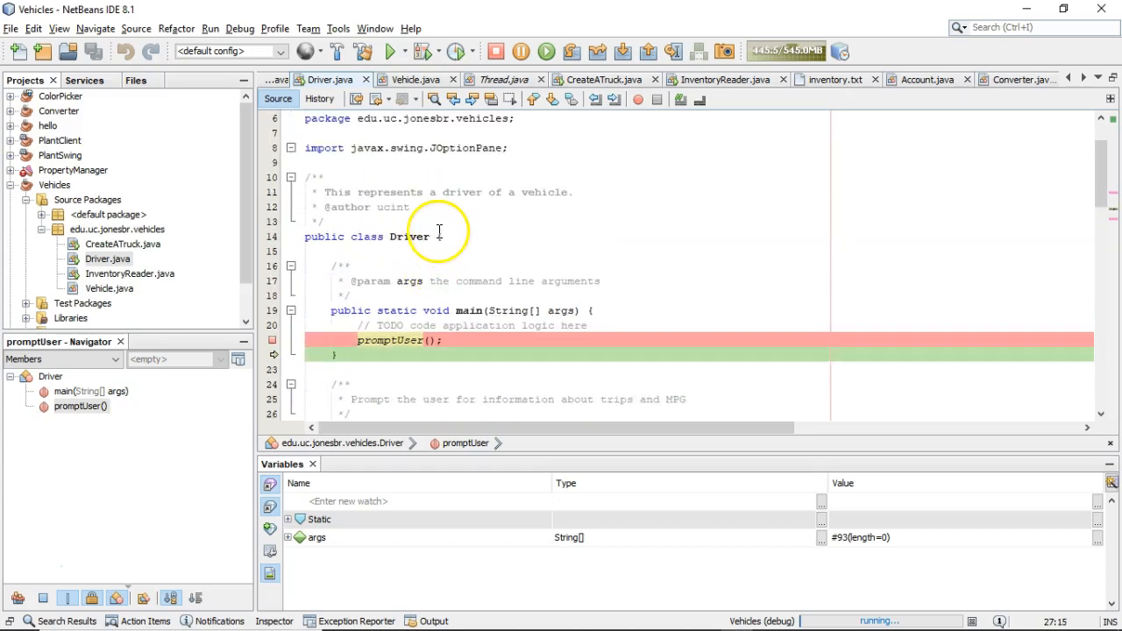
pyautogui.moveTo(438, 235); pyautogui.dragTo(435, 261)
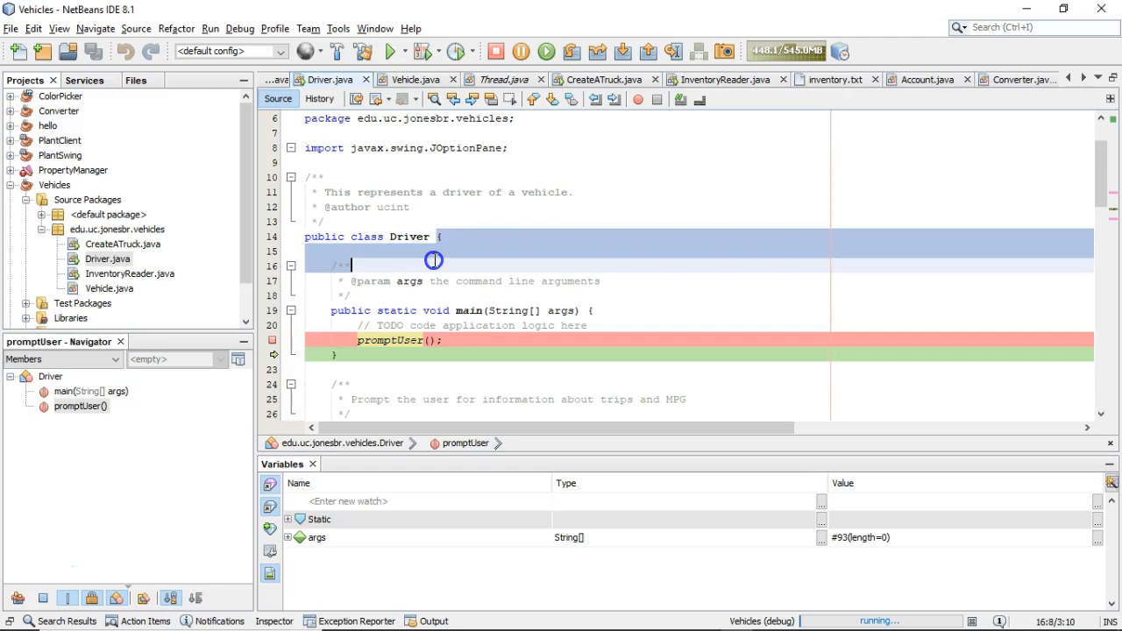
pyautogui.click(434, 260)
pyautogui.scroll(-4, 435, 260)
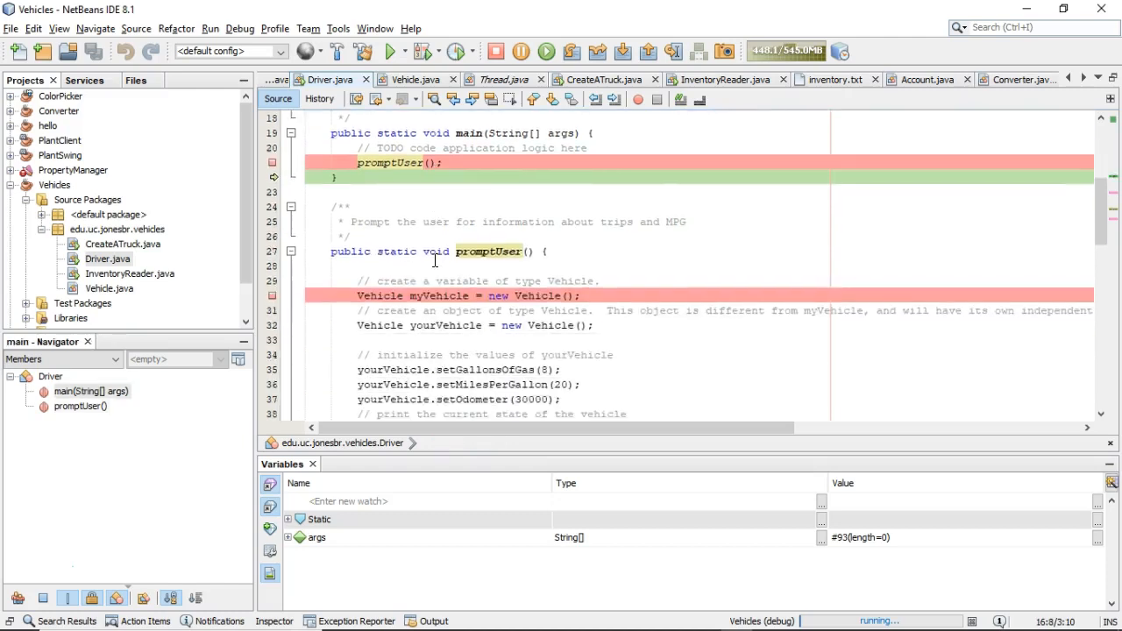
pyautogui.scroll(3, 434, 261)
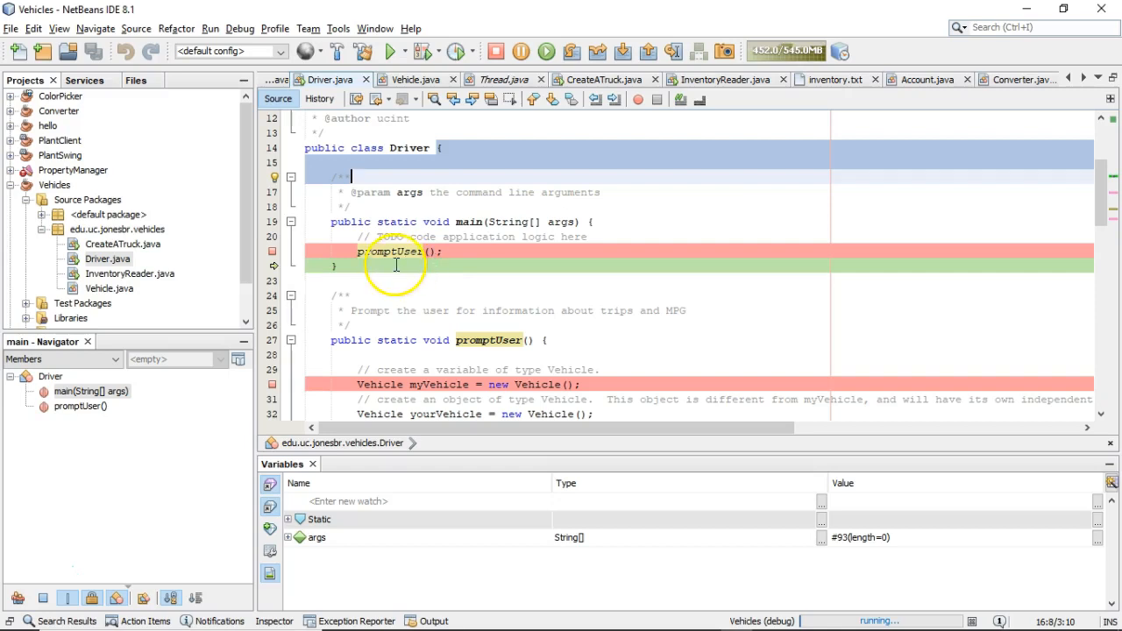
# Step: Open Vehicle.java and highlight its three private fields and the gallonsConsumed declaration
pyautogui.doubleClick(109, 288)
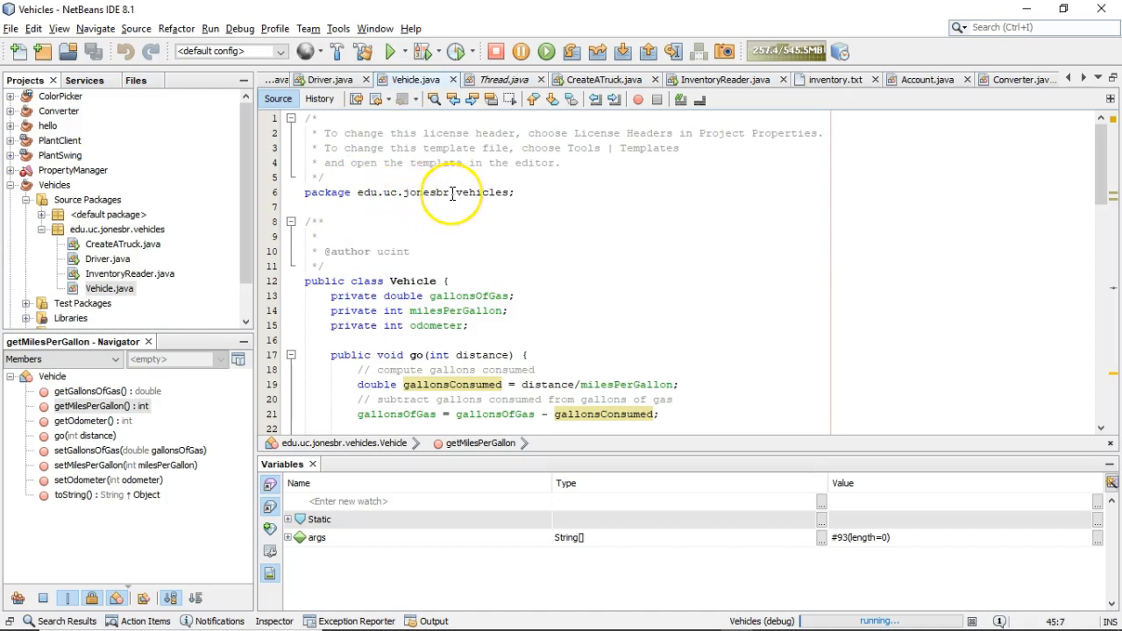
pyautogui.scroll(-2, 455, 258)
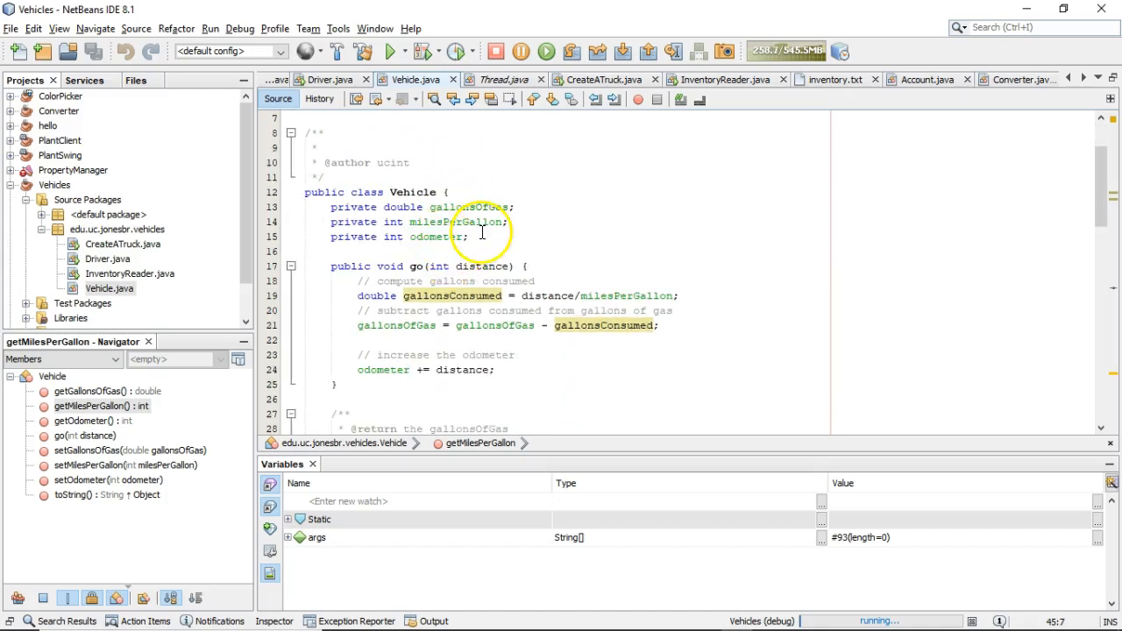
pyautogui.moveTo(473, 237); pyautogui.dragTo(289, 209)
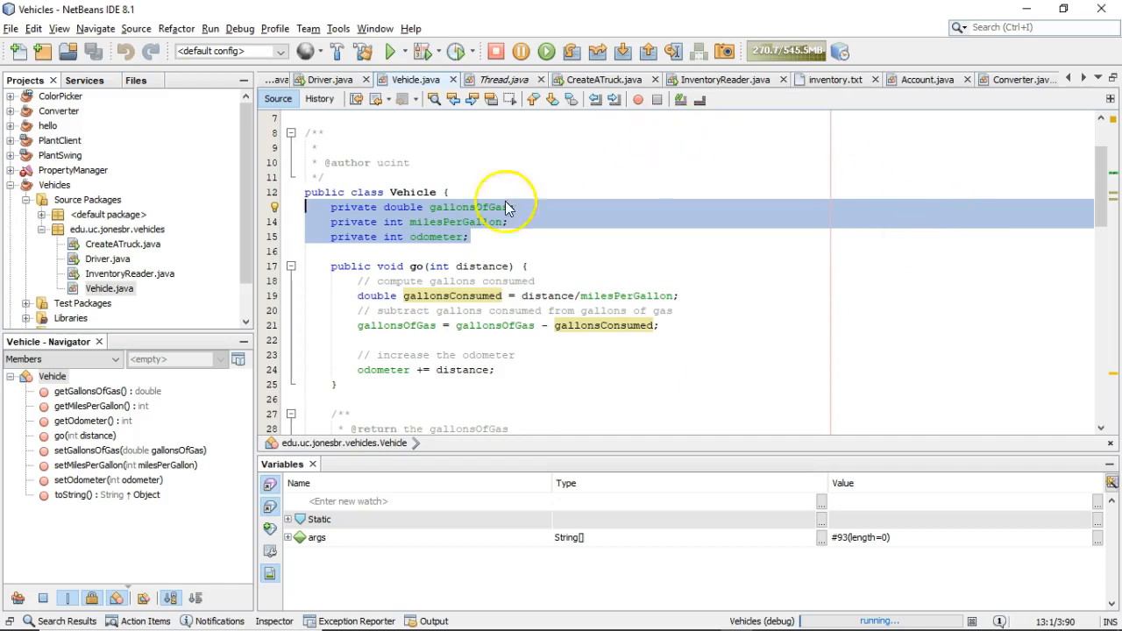
pyautogui.moveTo(358, 295); pyautogui.dragTo(505, 295)
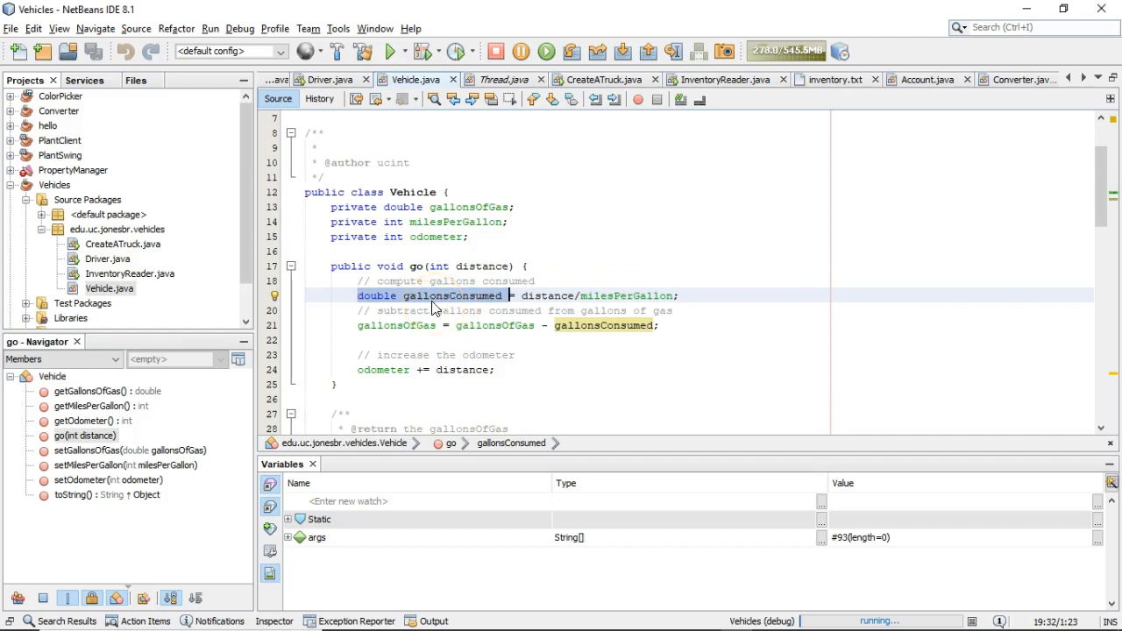
# Step: Highlight Vehicle's field declarations again, then switch to the ArgoUML sequence diagram window
pyautogui.click(424, 192)
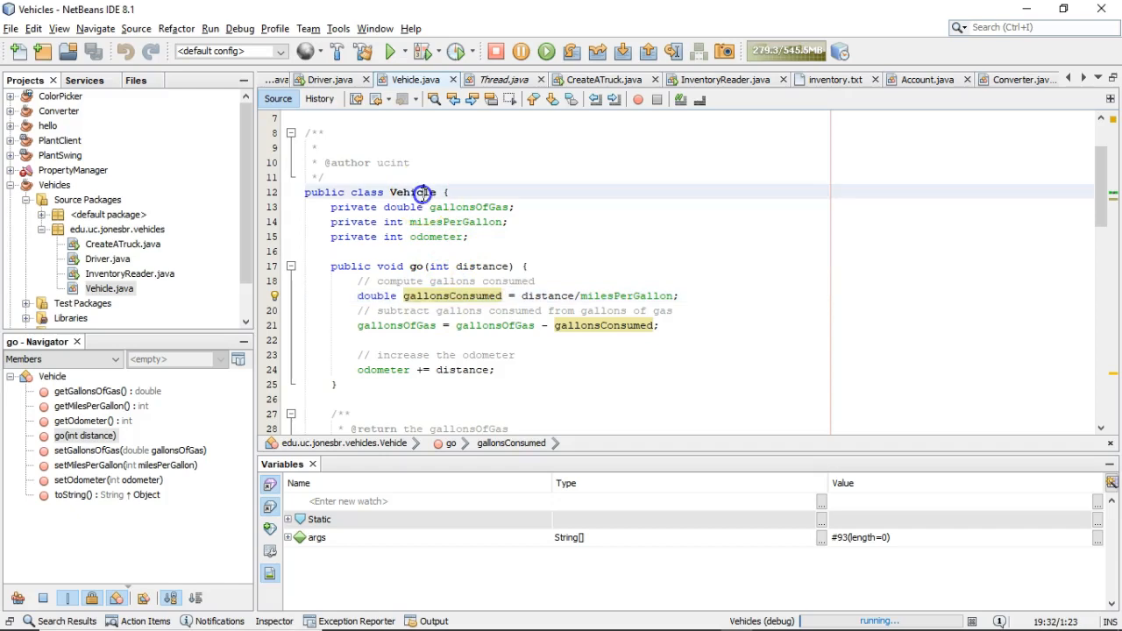
pyautogui.scroll(3, 425, 192)
pyautogui.click(443, 192)
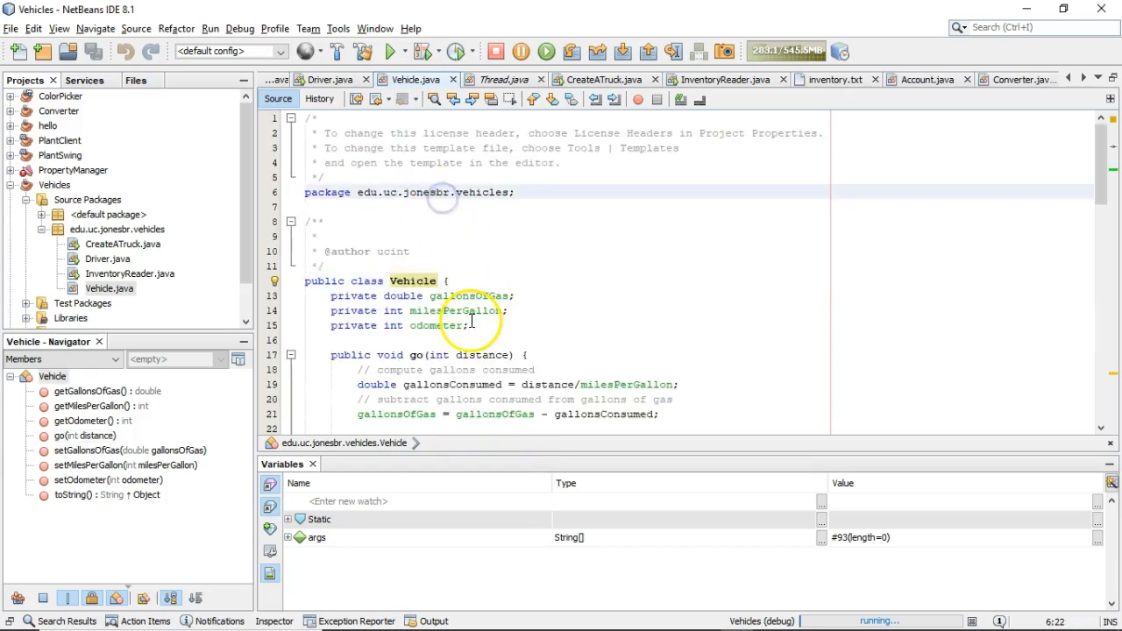
pyautogui.moveTo(470, 326); pyautogui.dragTo(282, 298)
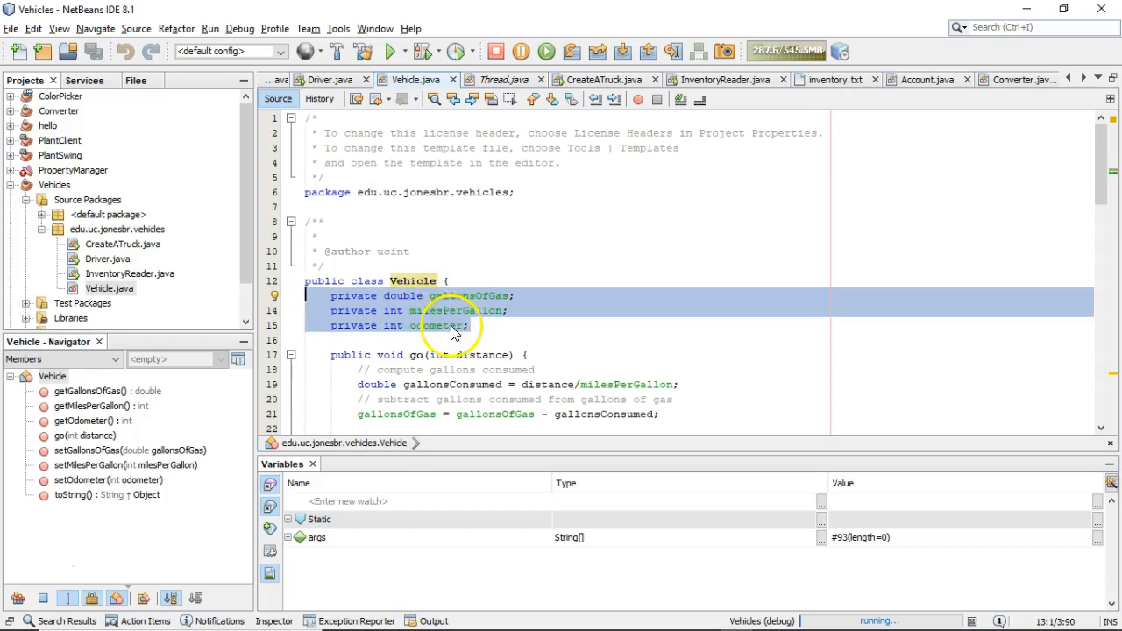
pyautogui.scroll(-3, 454, 320)
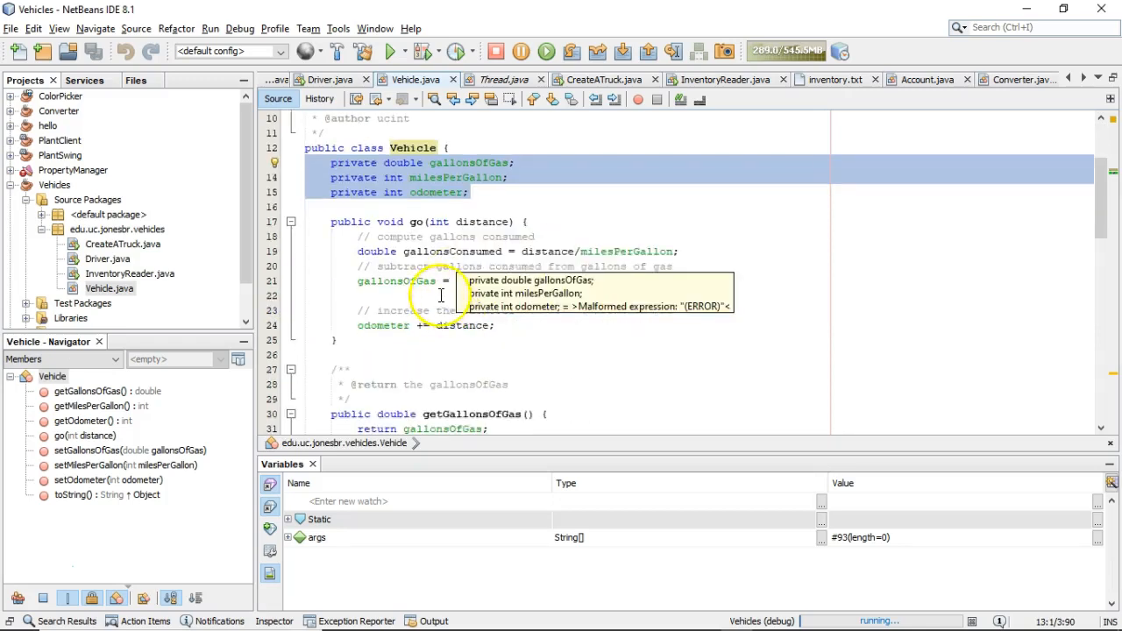
pyautogui.scroll(-2, 441, 298)
pyautogui.scroll(-1, 441, 307)
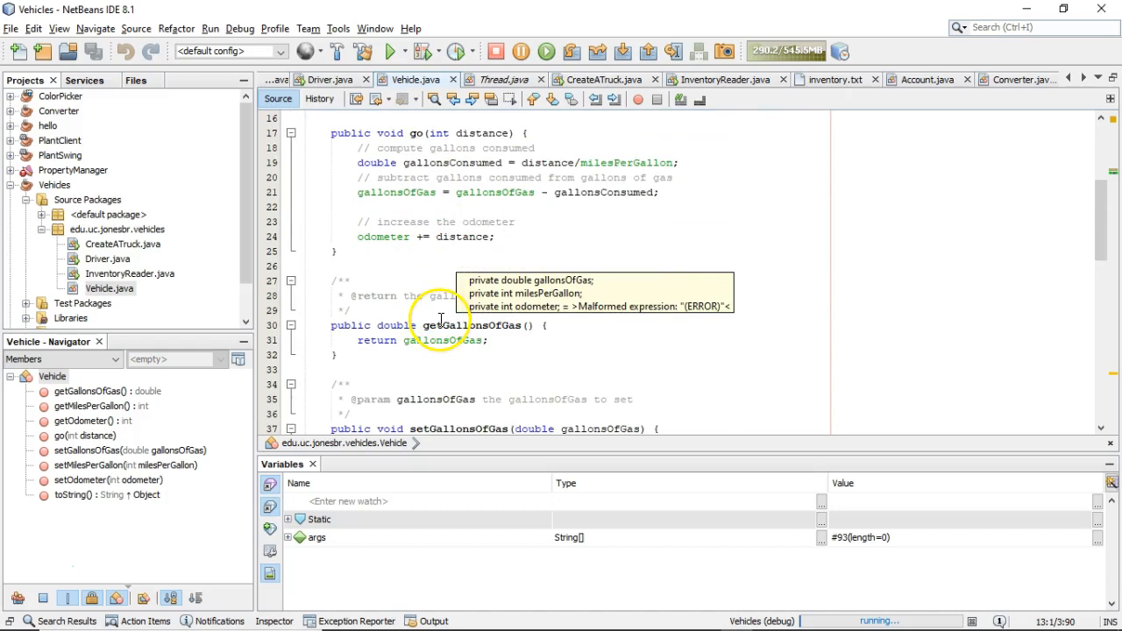
pyautogui.scroll(1, 441, 320)
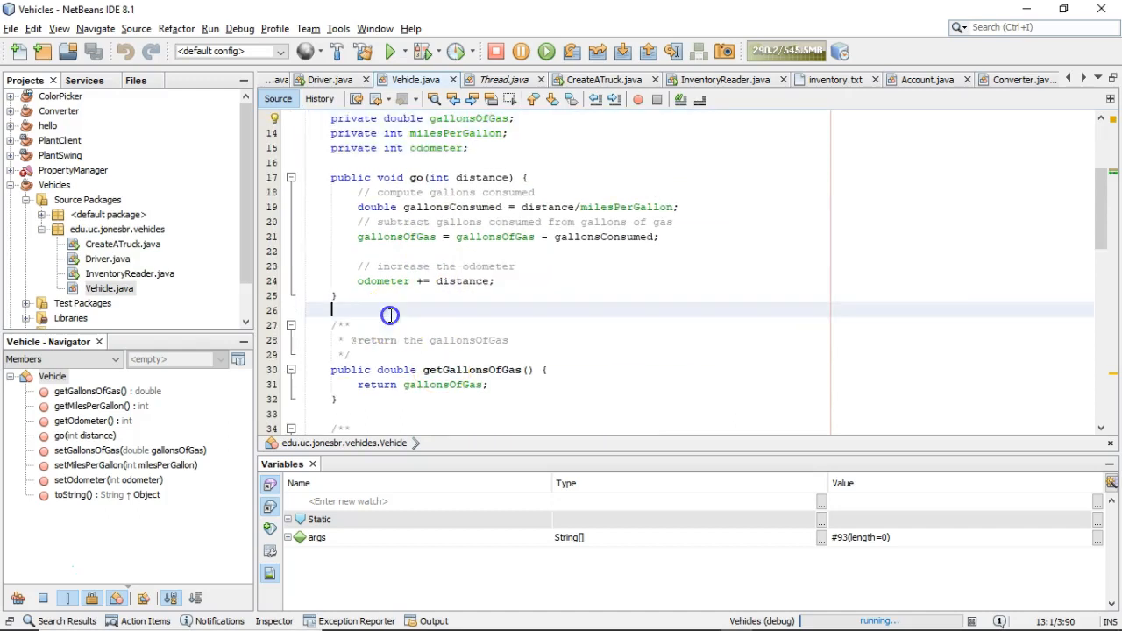
pyautogui.moveTo(359, 307); pyautogui.dragTo(306, 171)
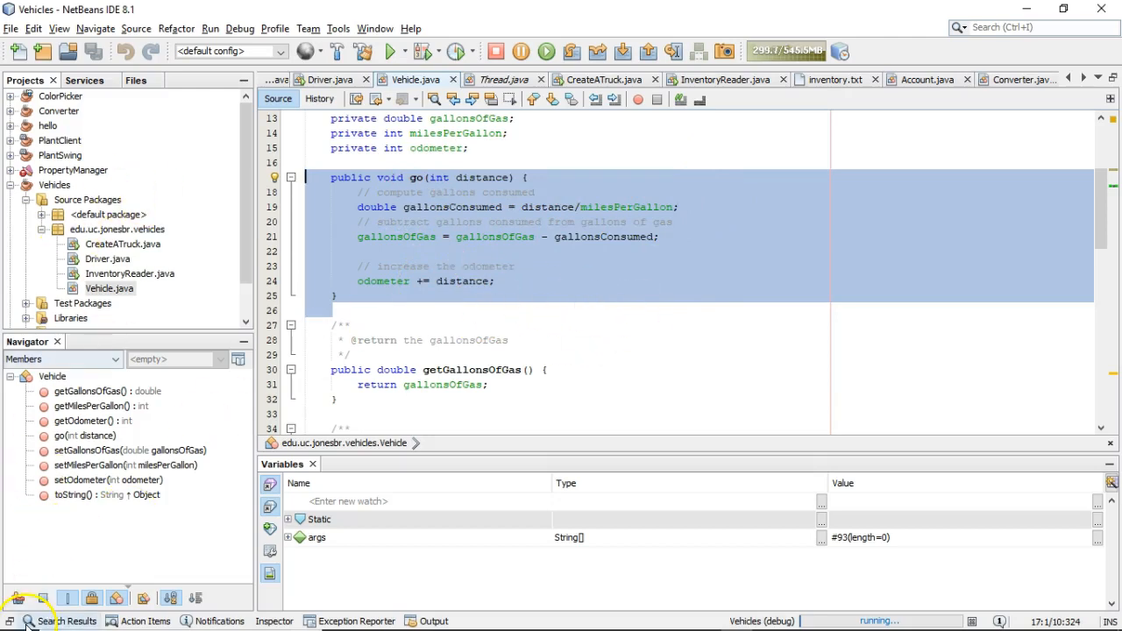
pyautogui.hotkey('alt', 'Tab')
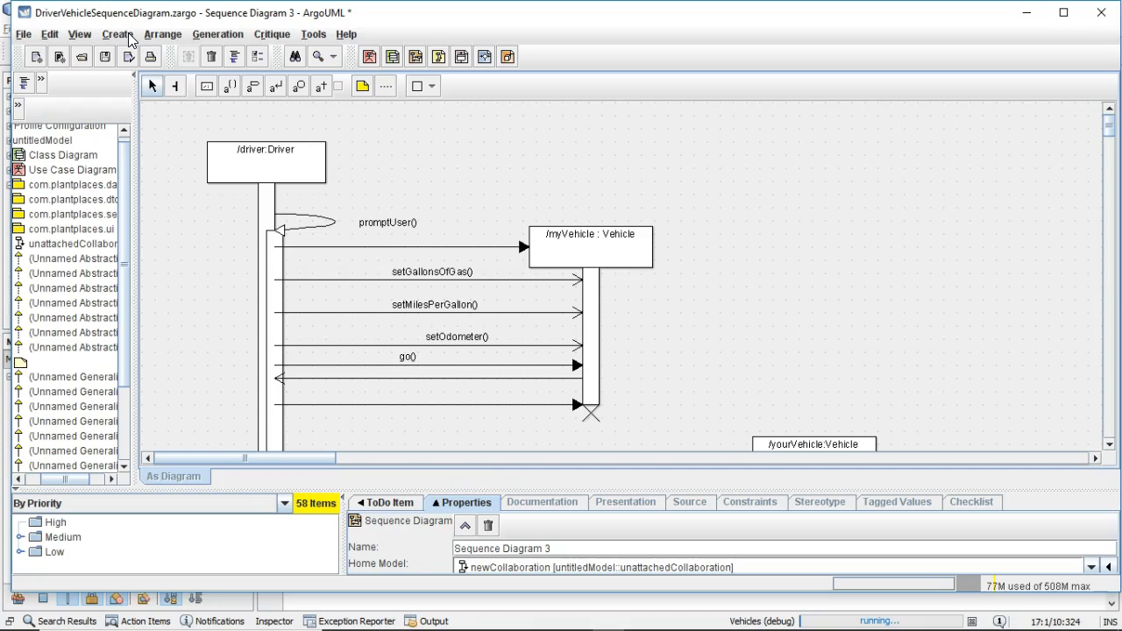
# Step: Create a new class diagram and place one enlarged, unnamed package on its canvas
pyautogui.click(130, 38)
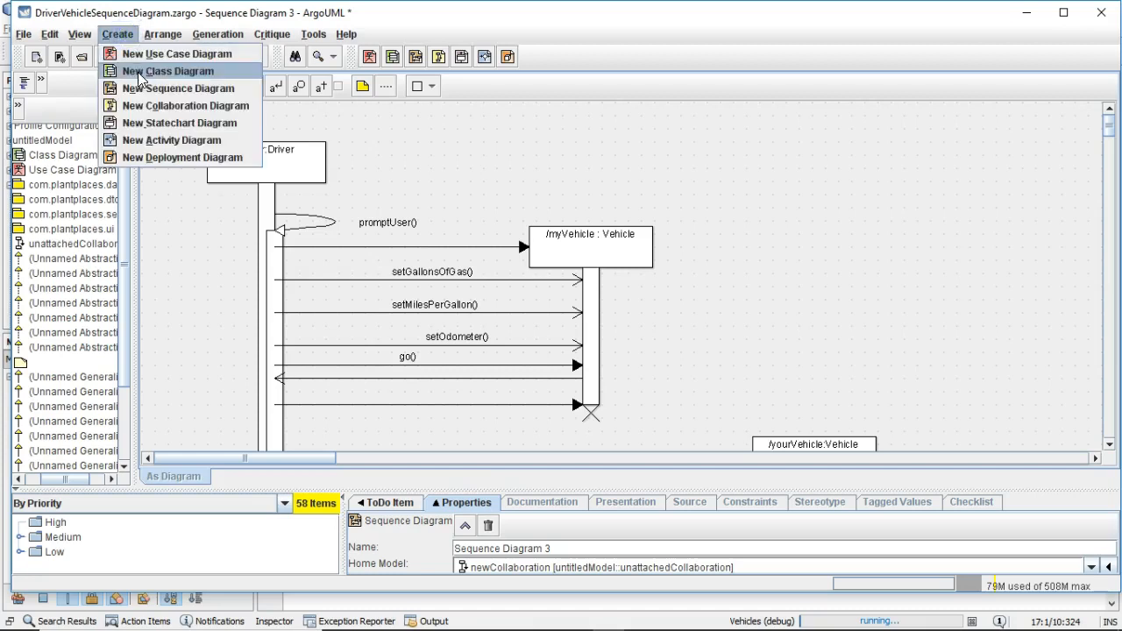
pyautogui.click(138, 72)
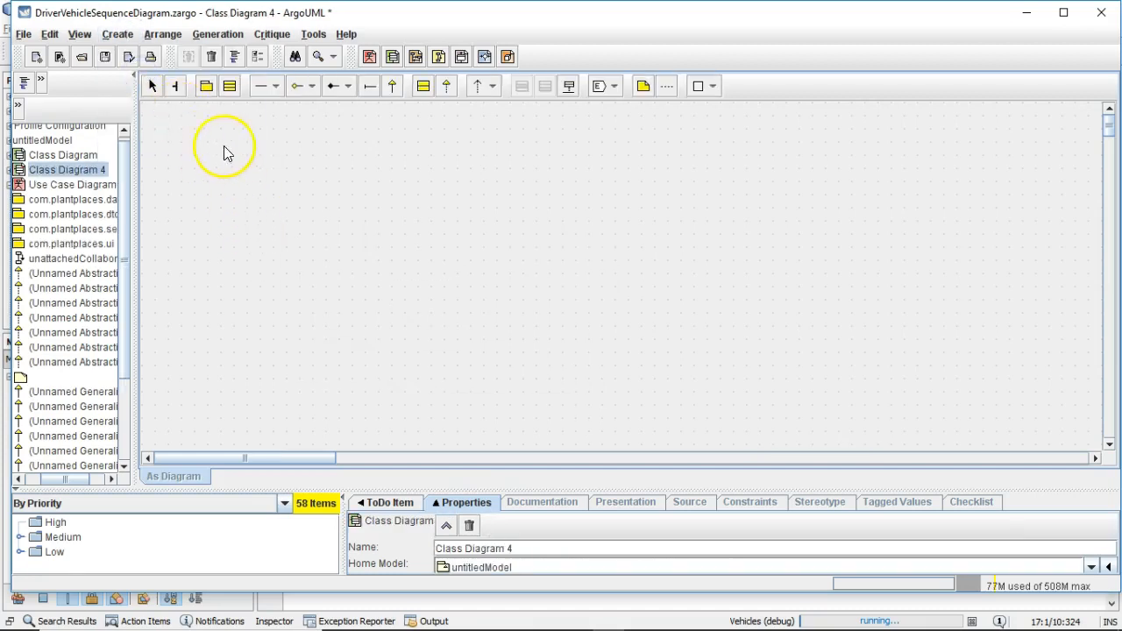
pyautogui.click(210, 94)
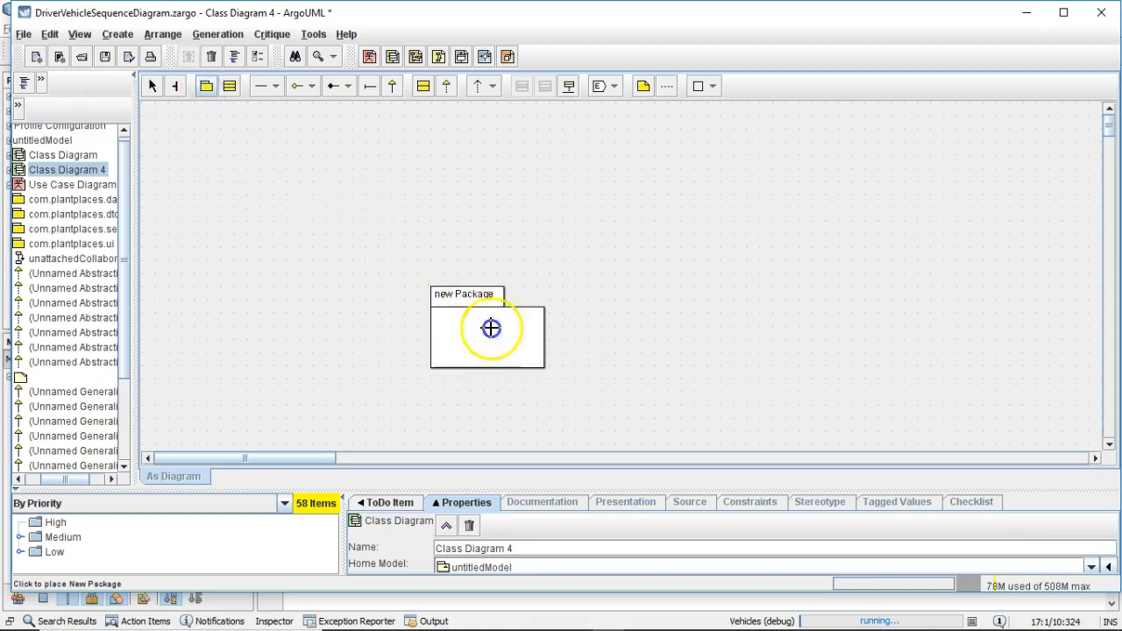
pyautogui.click(319, 187)
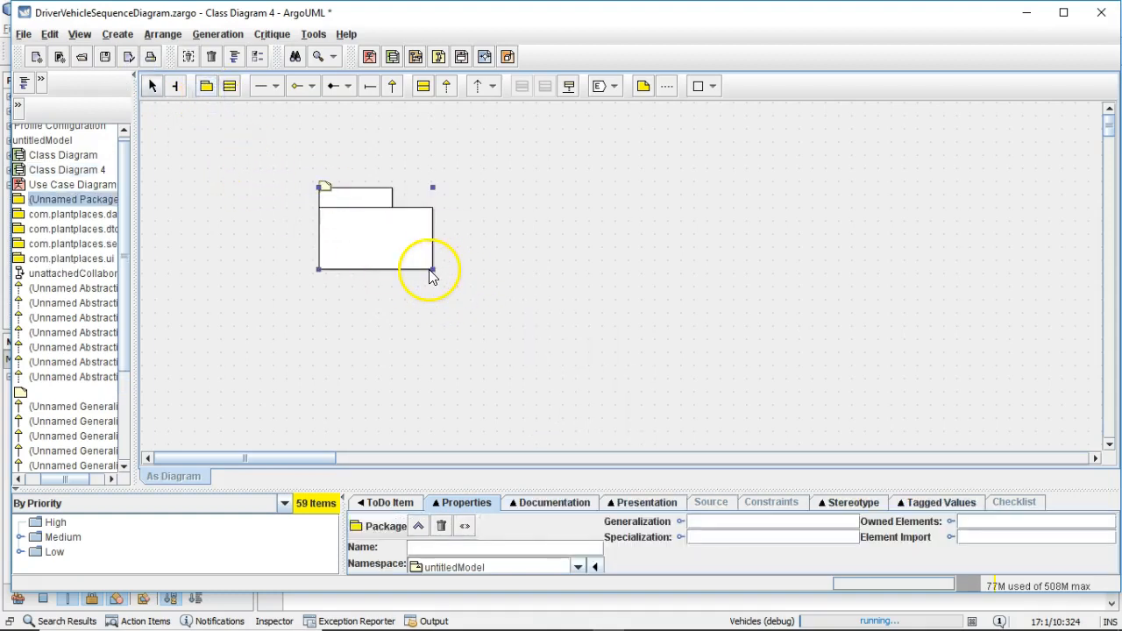
pyautogui.moveTo(434, 269); pyautogui.dragTo(674, 383)
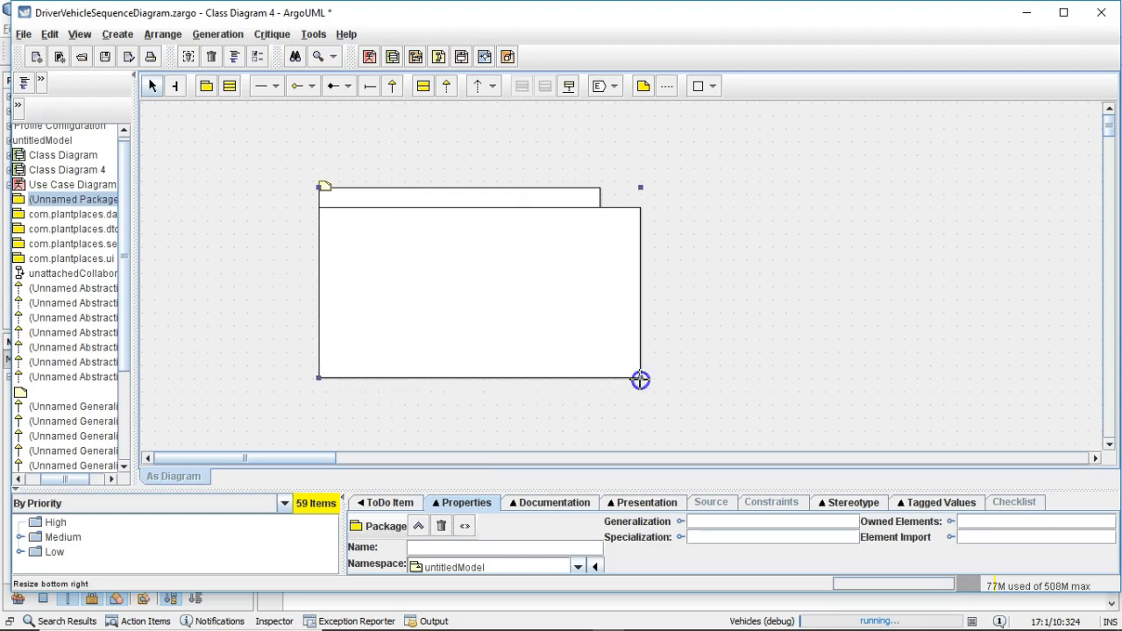
# Step: Move the diagram window down to peek at the NetBeans code, then bring it back up
pyautogui.moveTo(601, 18)
pyautogui.mouseDown()
pyautogui.moveTo(616, 315)
pyautogui.moveTo(603, 282)
pyautogui.mouseUp()
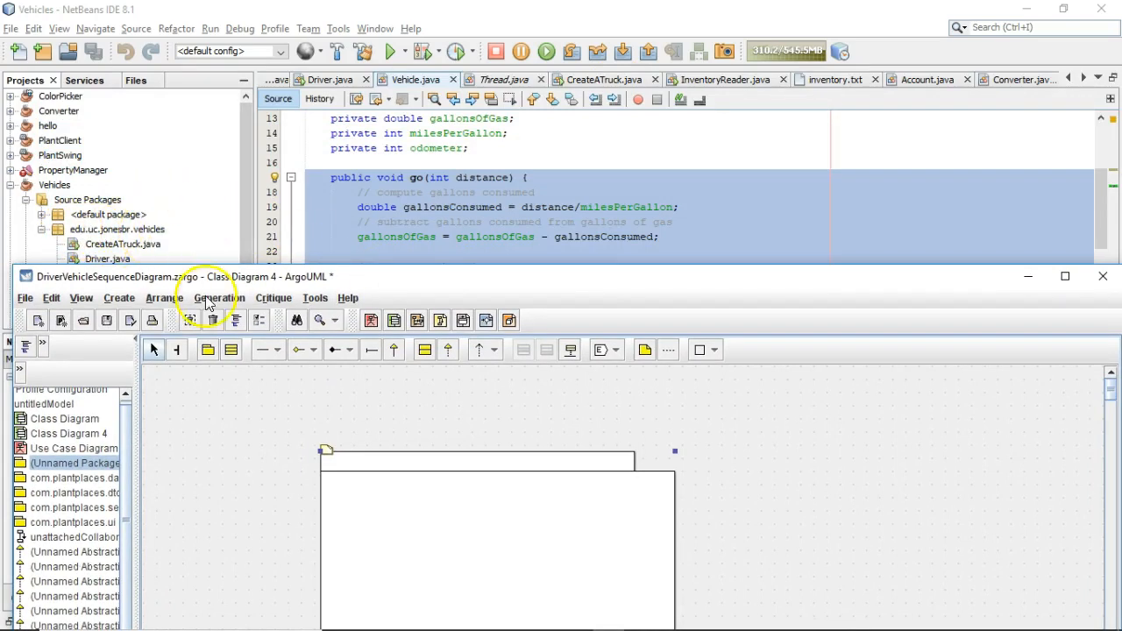
pyautogui.moveTo(298, 279)
pyautogui.mouseDown()
pyautogui.moveTo(298, 340)
pyautogui.moveTo(300, 63)
pyautogui.mouseUp()
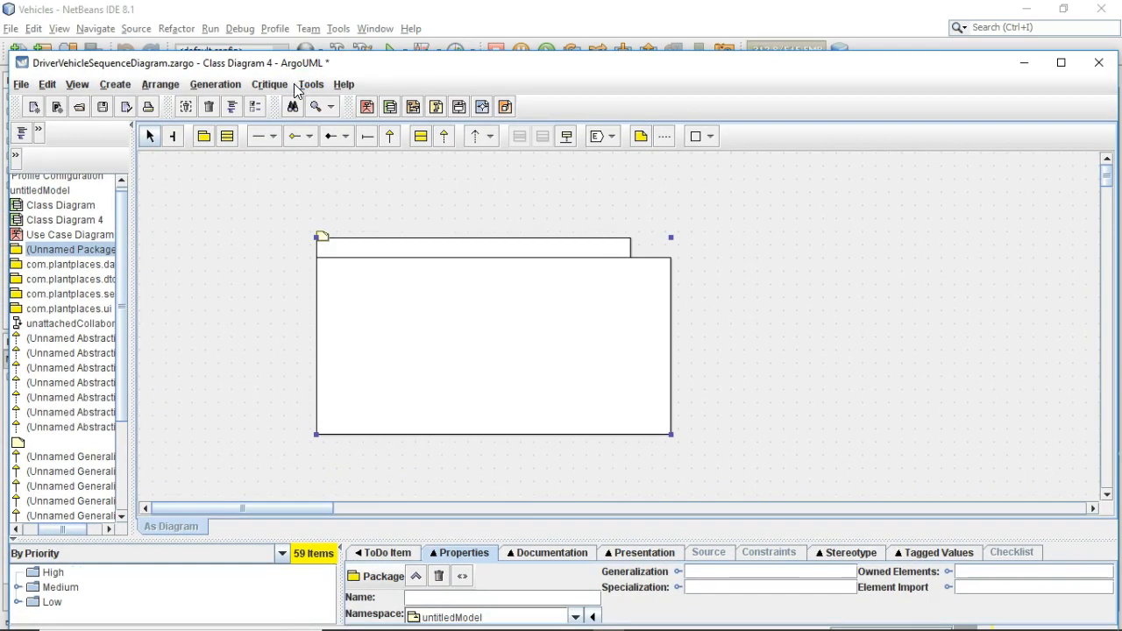
pyautogui.moveTo(399, 63); pyautogui.dragTo(443, 293)
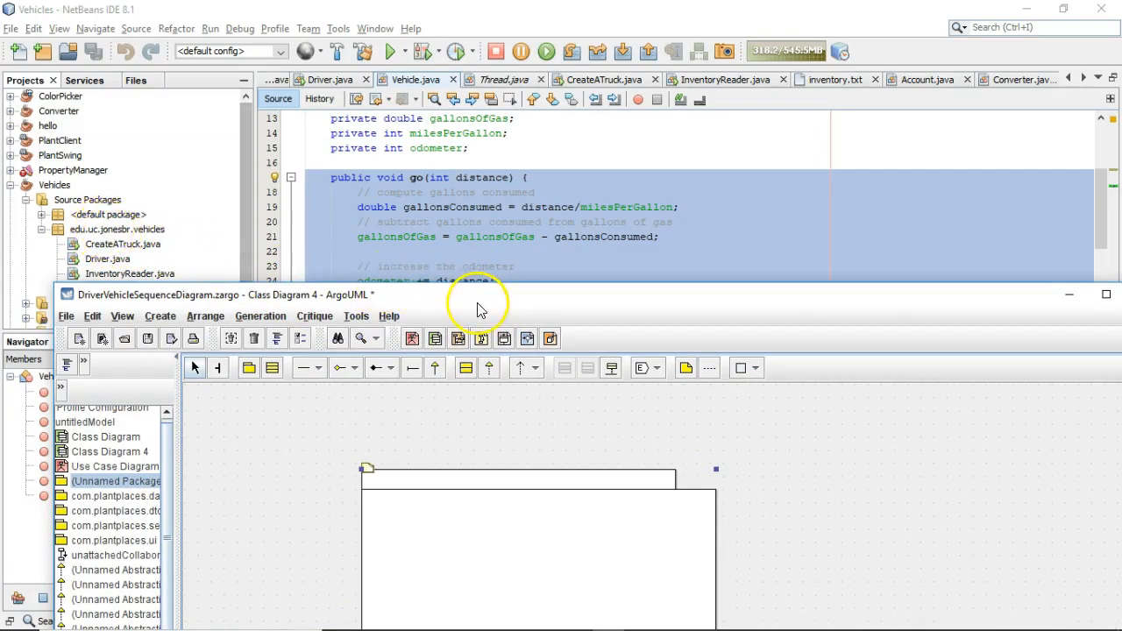
pyautogui.moveTo(477, 307); pyautogui.dragTo(439, 90)
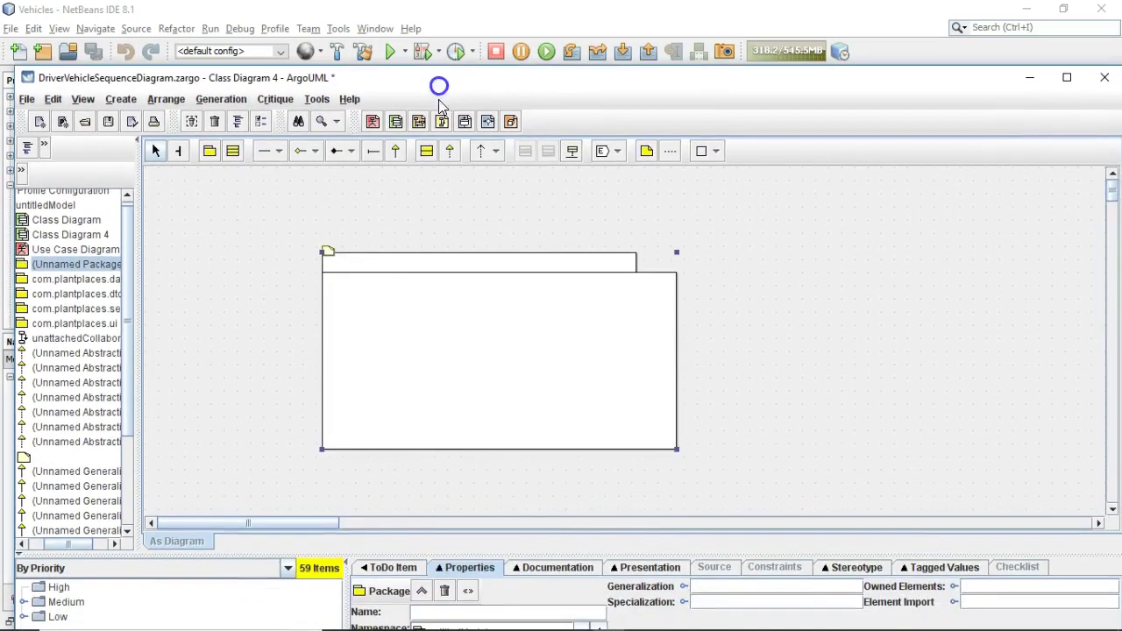
# Step: Name the package edu.uc.jonesbr.vehicles to match the source package
pyautogui.doubleClick(375, 262)
pyautogui.write('edu.')
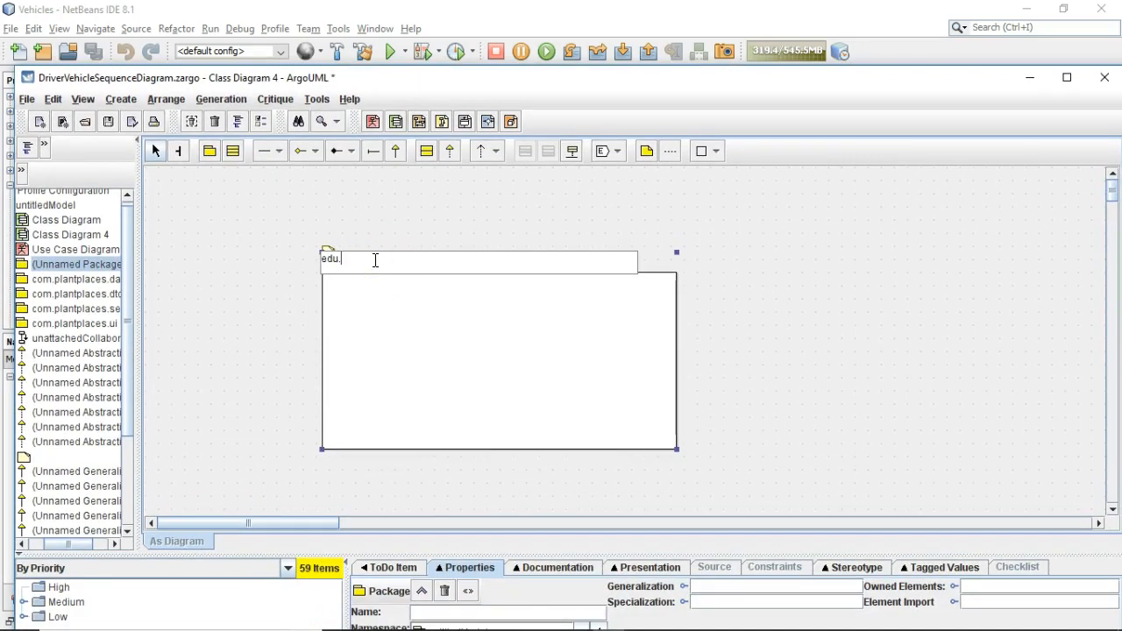
pyautogui.write('uc.jonesbr.vehicles')
pyautogui.press('Return')
pyautogui.moveTo(580, 78)
pyautogui.mouseDown()
pyautogui.moveTo(634, 453)
pyautogui.moveTo(594, 44)
pyautogui.mouseUp()
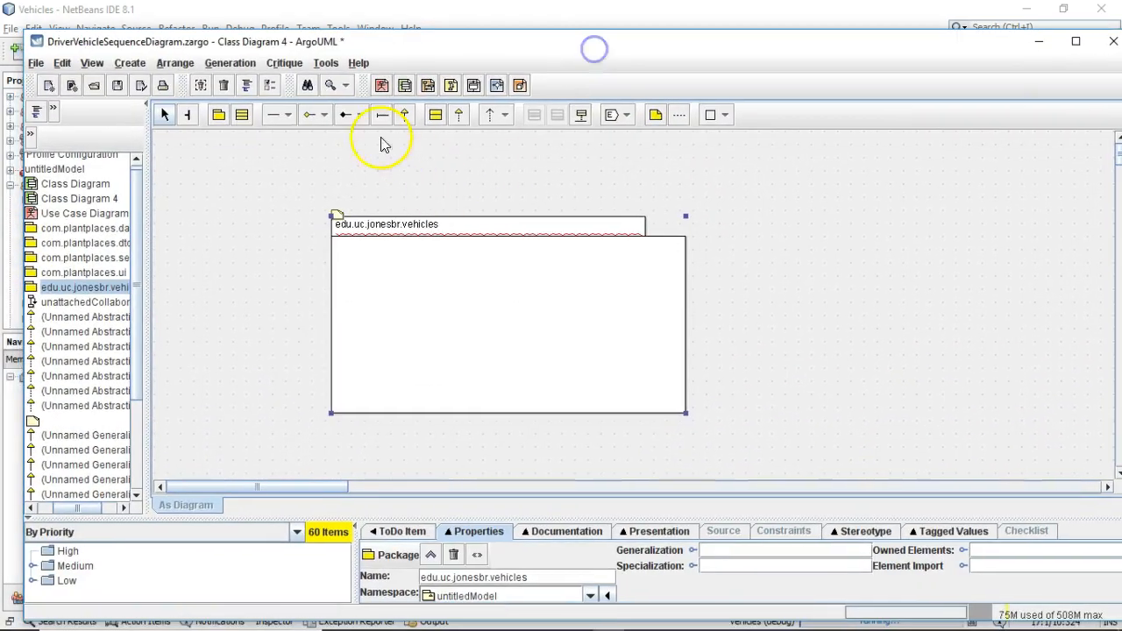
# Step: Place a new class inside the package and tidy the package position and properties area
pyautogui.click(245, 119)
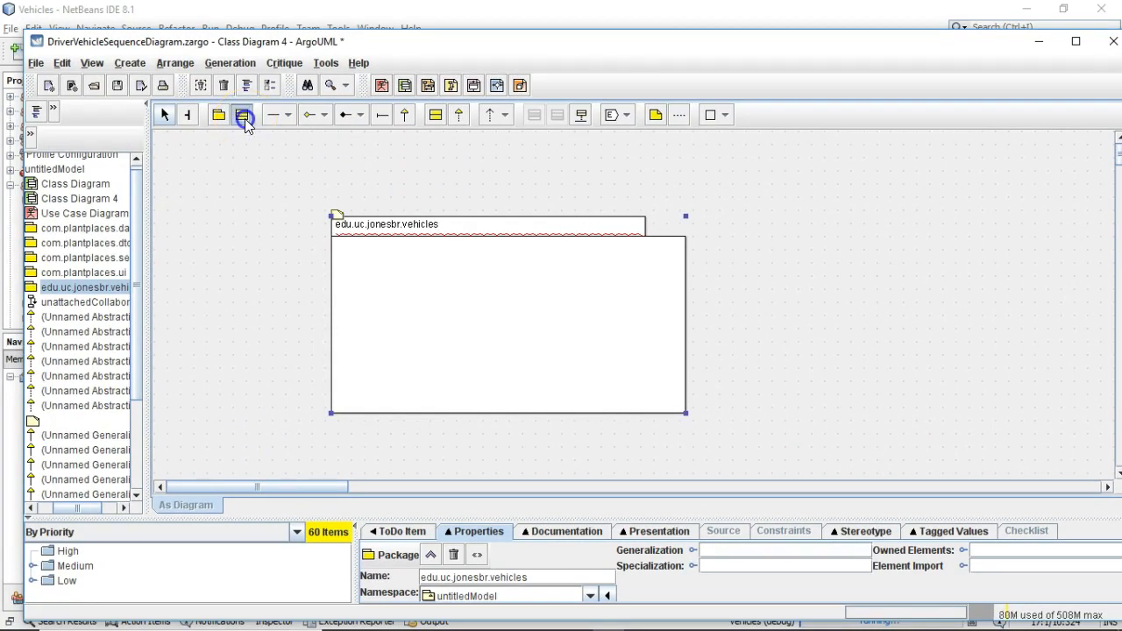
pyautogui.click(361, 282)
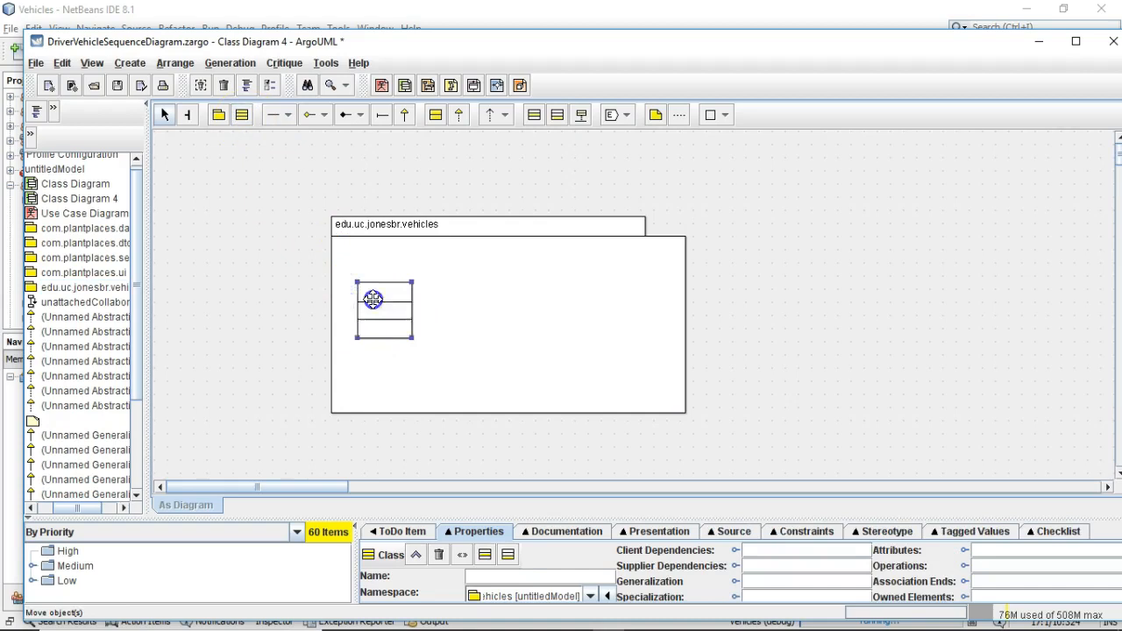
pyautogui.moveTo(361, 282)
pyautogui.mouseDown()
pyautogui.moveTo(455, 243)
pyautogui.moveTo(357, 324)
pyautogui.mouseUp()
pyautogui.moveTo(508, 226)
pyautogui.mouseDown()
pyautogui.moveTo(448, 219)
pyautogui.moveTo(436, 205)
pyautogui.mouseUp()
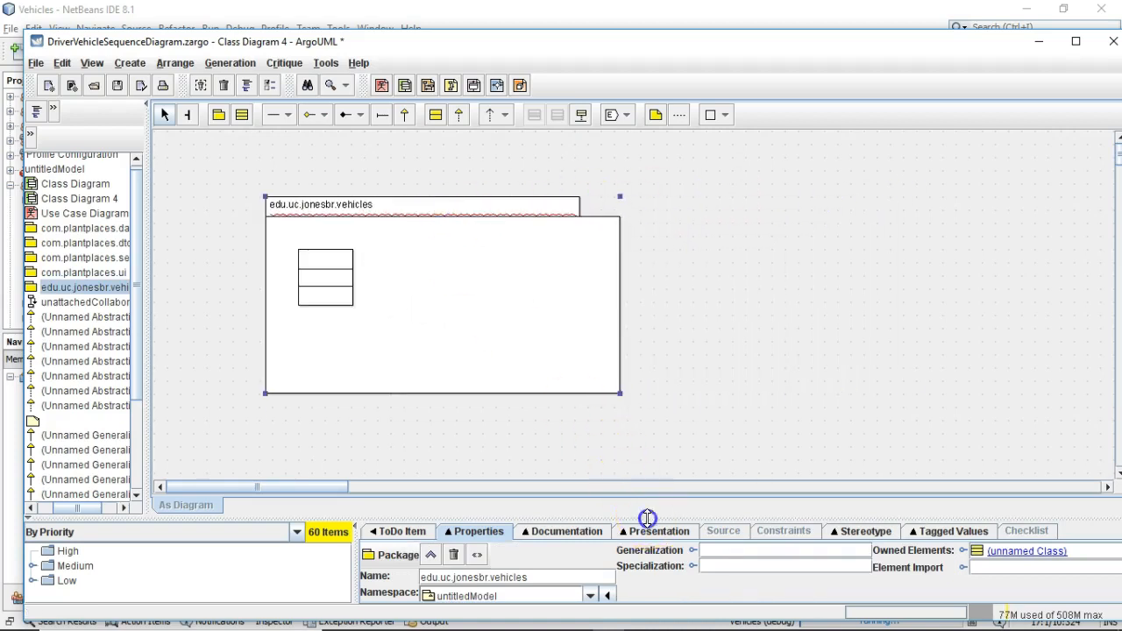
pyautogui.moveTo(646, 519); pyautogui.dragTo(642, 442)
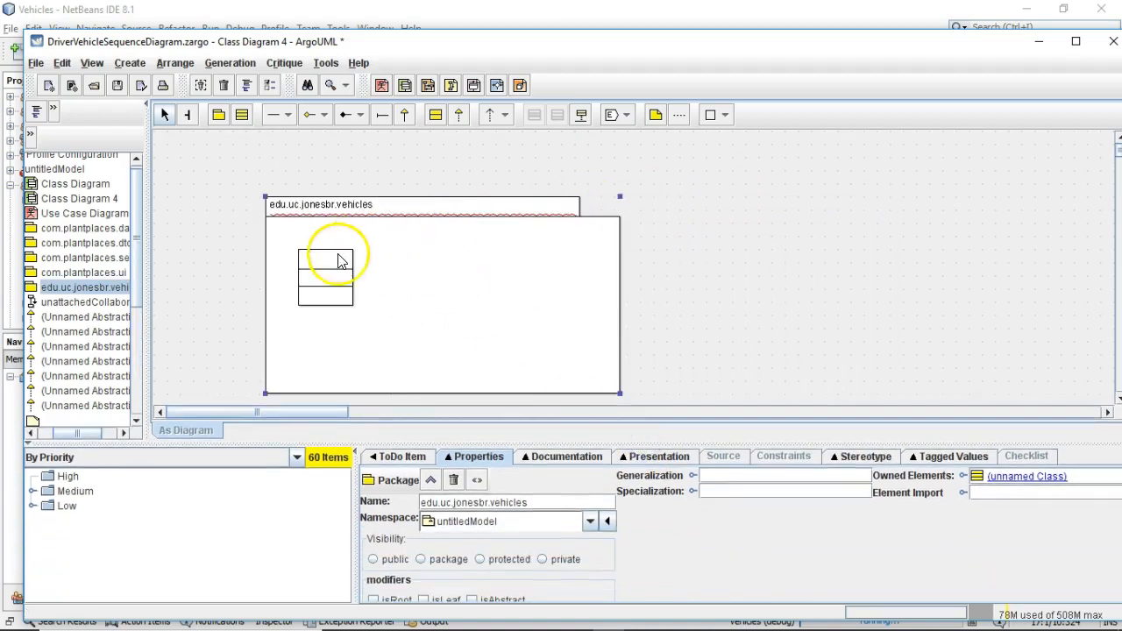
# Step: Name the new class Driver, then lower the diagram window to see the code
pyautogui.click(326, 258)
pyautogui.doubleClick(326, 260)
pyautogui.write('Drvi')
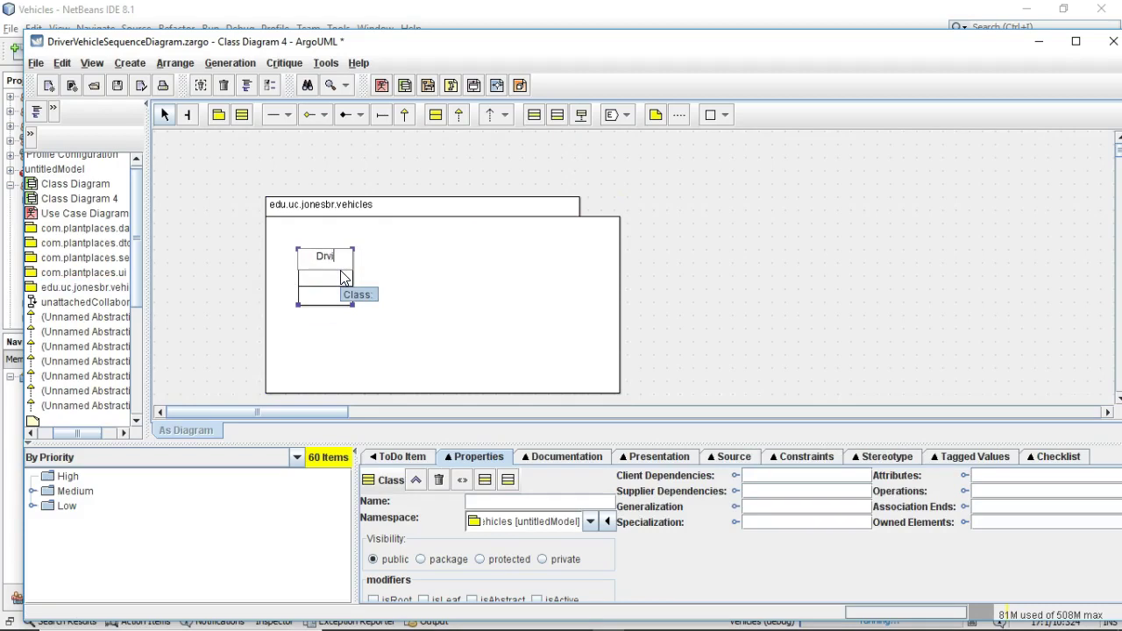
pyautogui.press('BackSpace')
pyautogui.press('BackSpace')
pyautogui.write('iver')
pyautogui.press('Return')
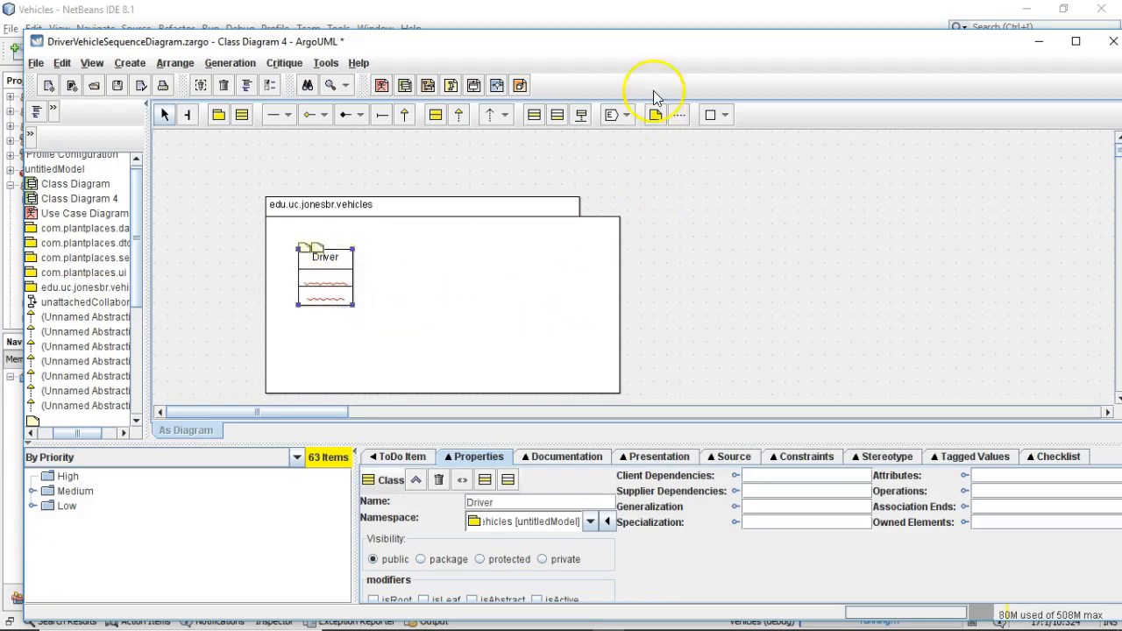
pyautogui.moveTo(647, 41); pyautogui.dragTo(691, 347)
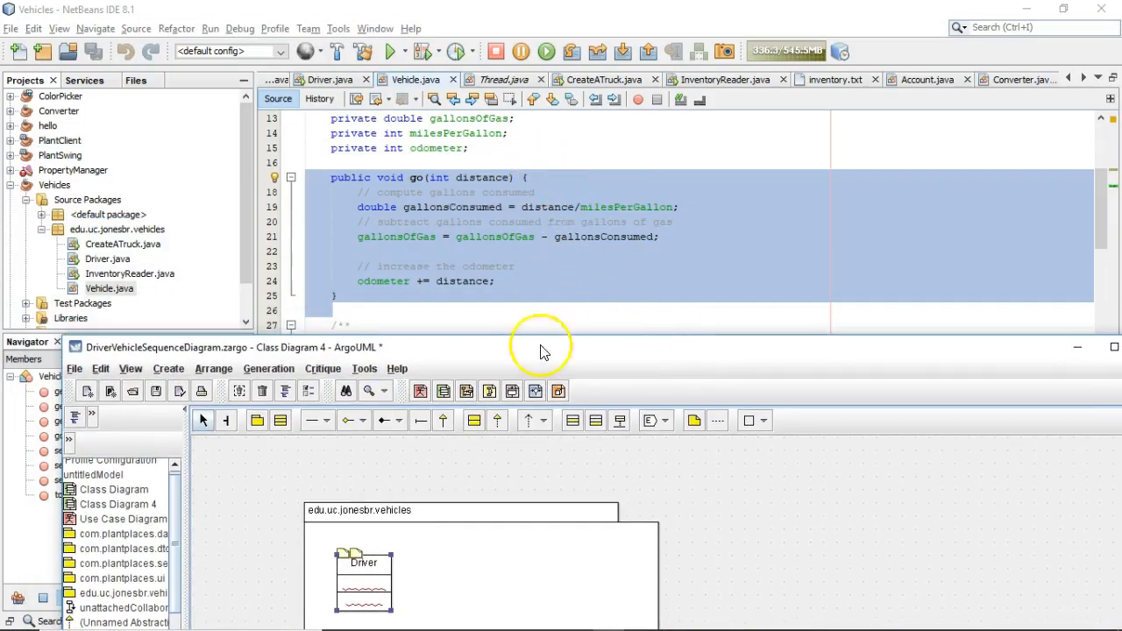
# Step: In NetBeans, highlight Vehicle's three private fields and open Driver.java
pyautogui.moveTo(599, 357); pyautogui.dragTo(293, 360)
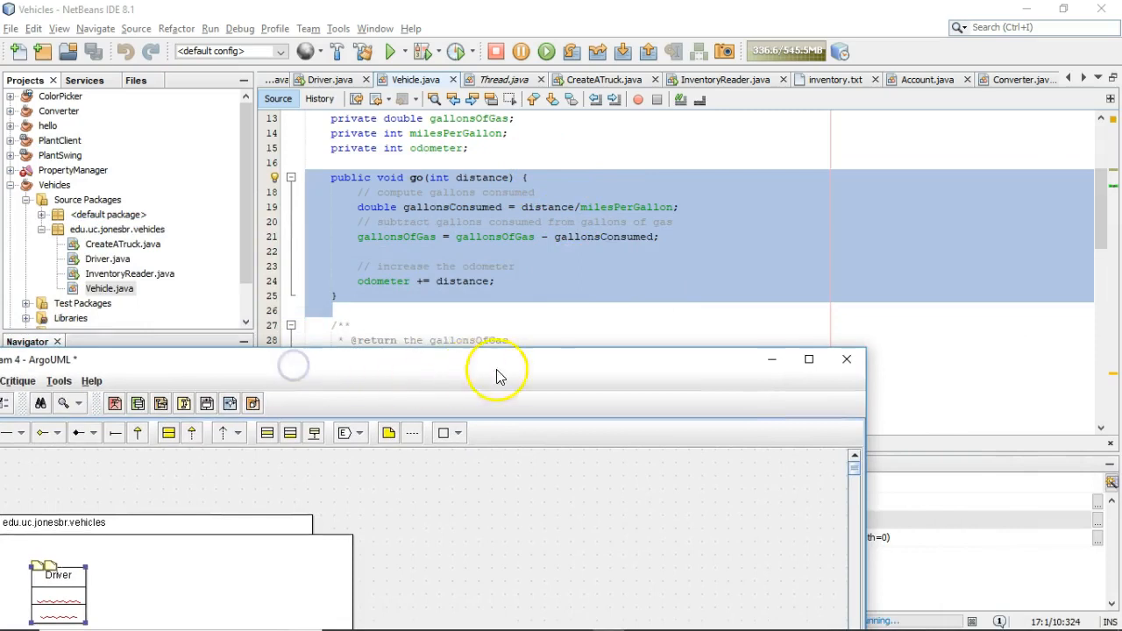
pyautogui.click(596, 224)
pyautogui.scroll(2, 596, 224)
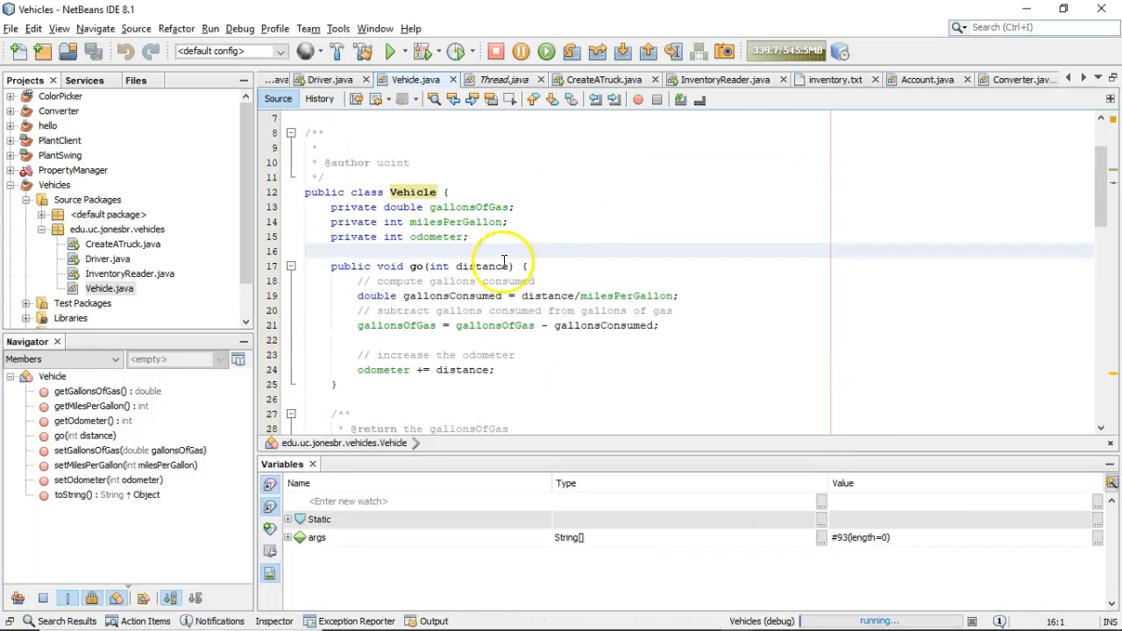
pyautogui.click(490, 247)
pyautogui.moveTo(491, 247); pyautogui.dragTo(302, 206)
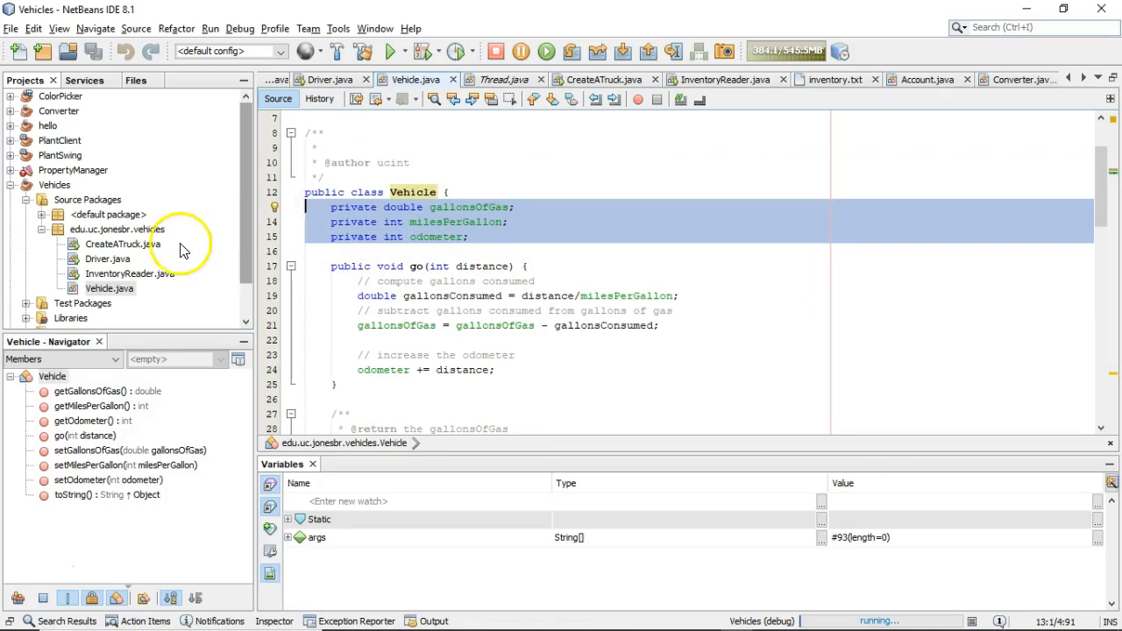
pyautogui.doubleClick(107, 258)
pyautogui.scroll(1, 365, 213)
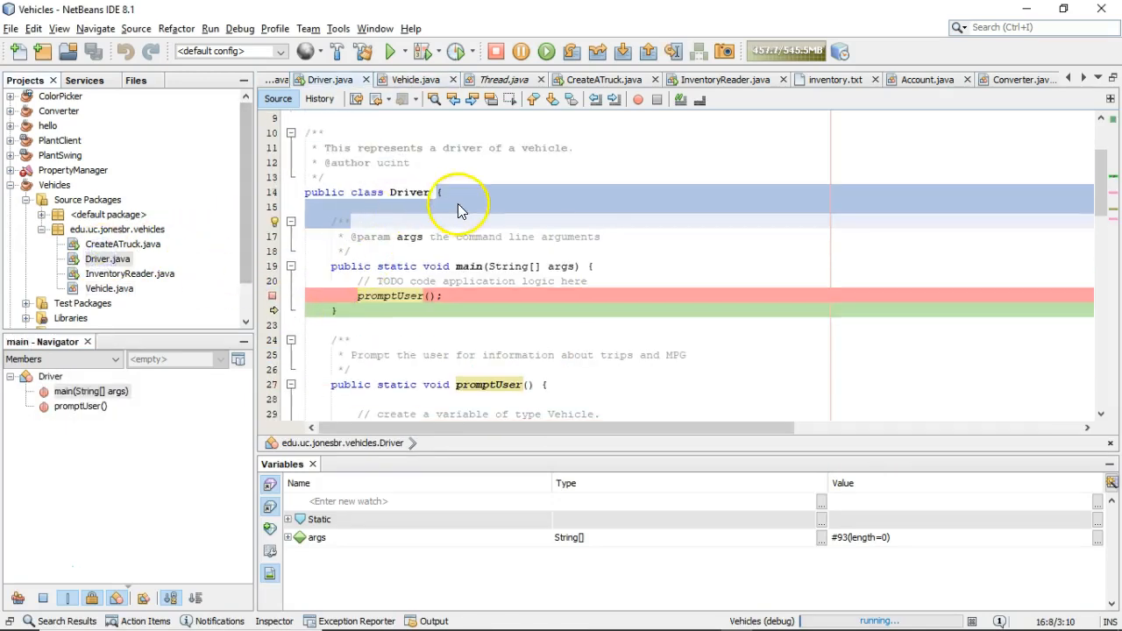
# Step: Bring the ArgoUML class diagram back in front and enlarge its window
pyautogui.hotkey('alt', 'Tab')
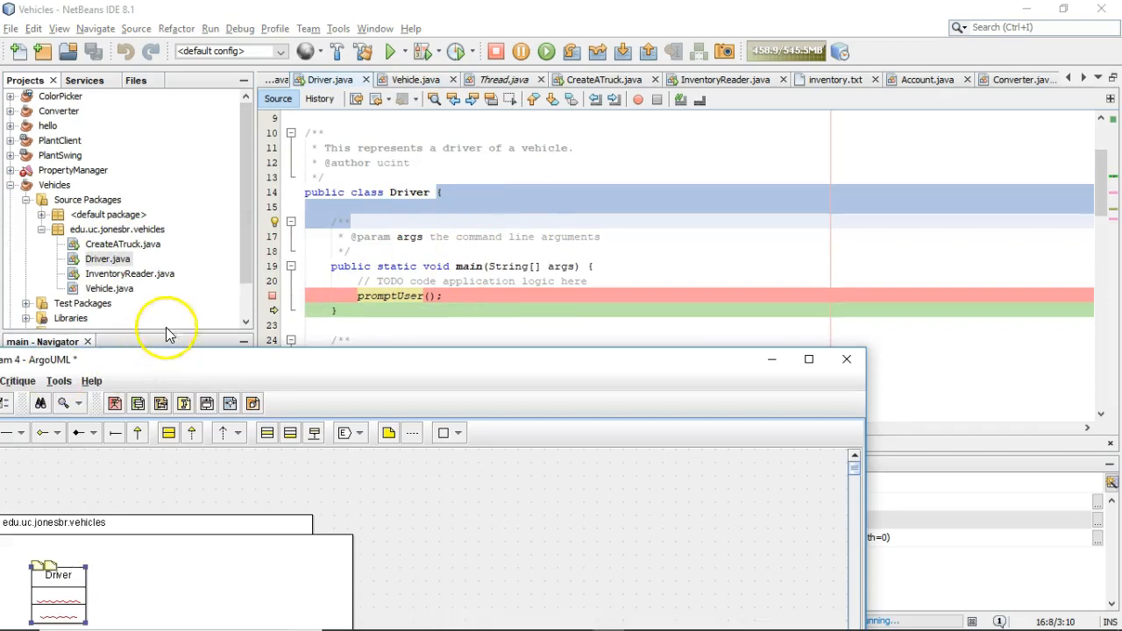
pyautogui.moveTo(489, 362); pyautogui.dragTo(532, 54)
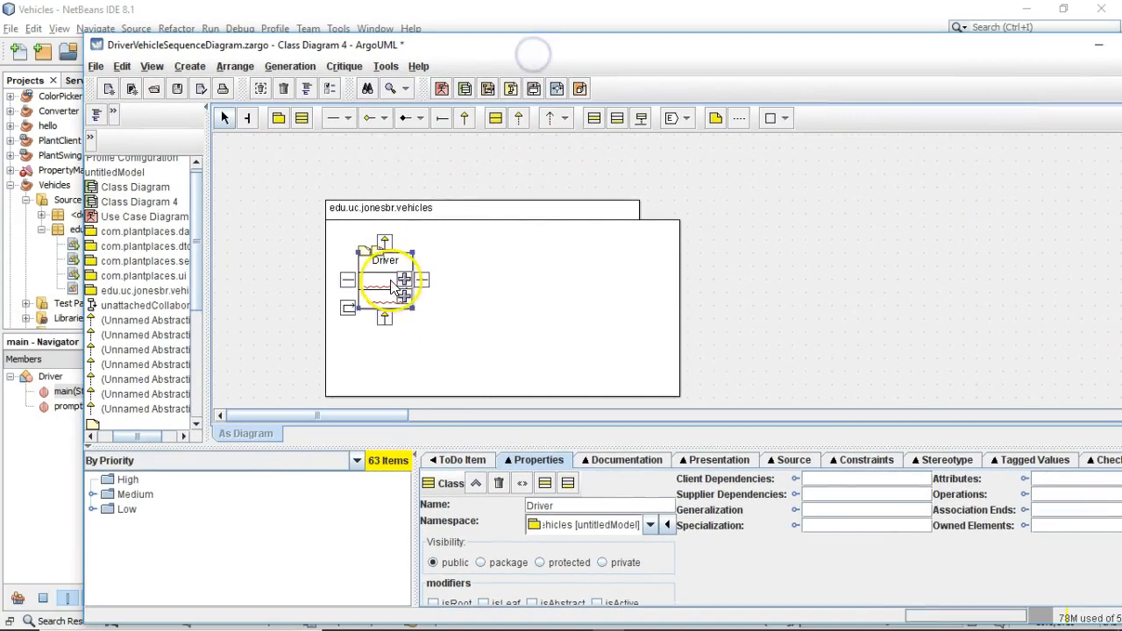
pyautogui.moveTo(385, 280)
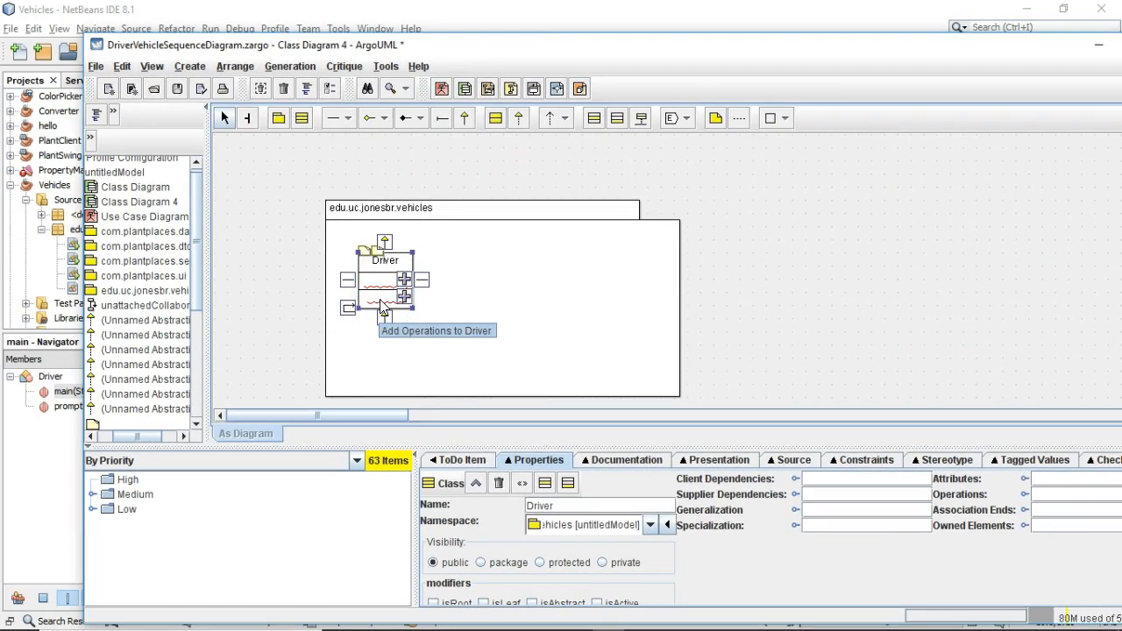
# Step: Give the Driver class a main(args : String[]) operation
pyautogui.doubleClick(385, 308)
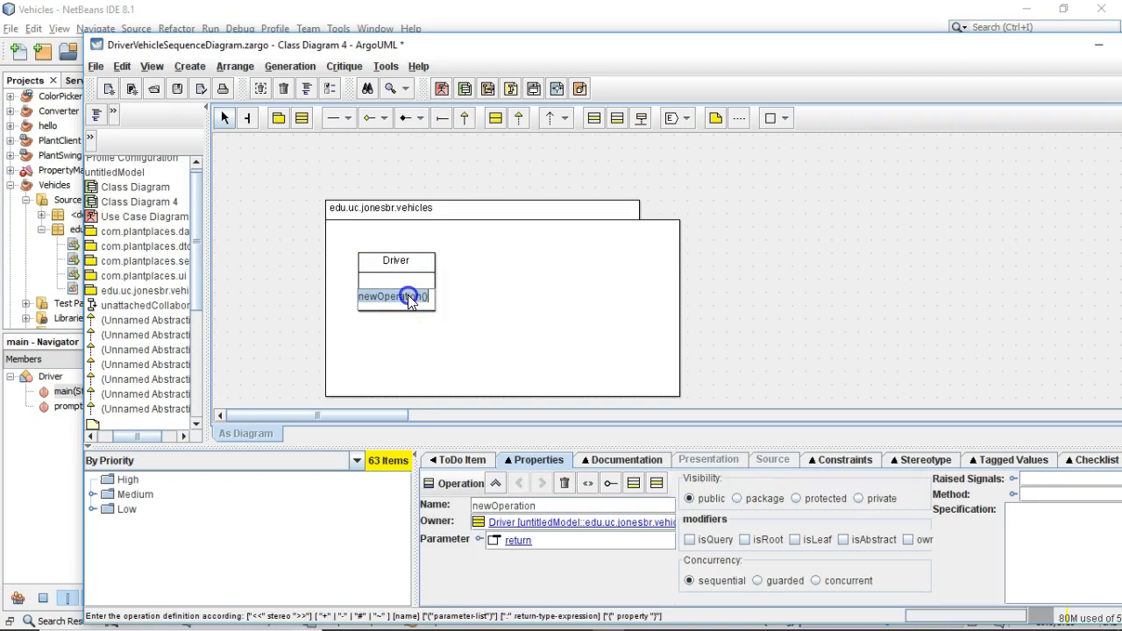
pyautogui.doubleClick(408, 296)
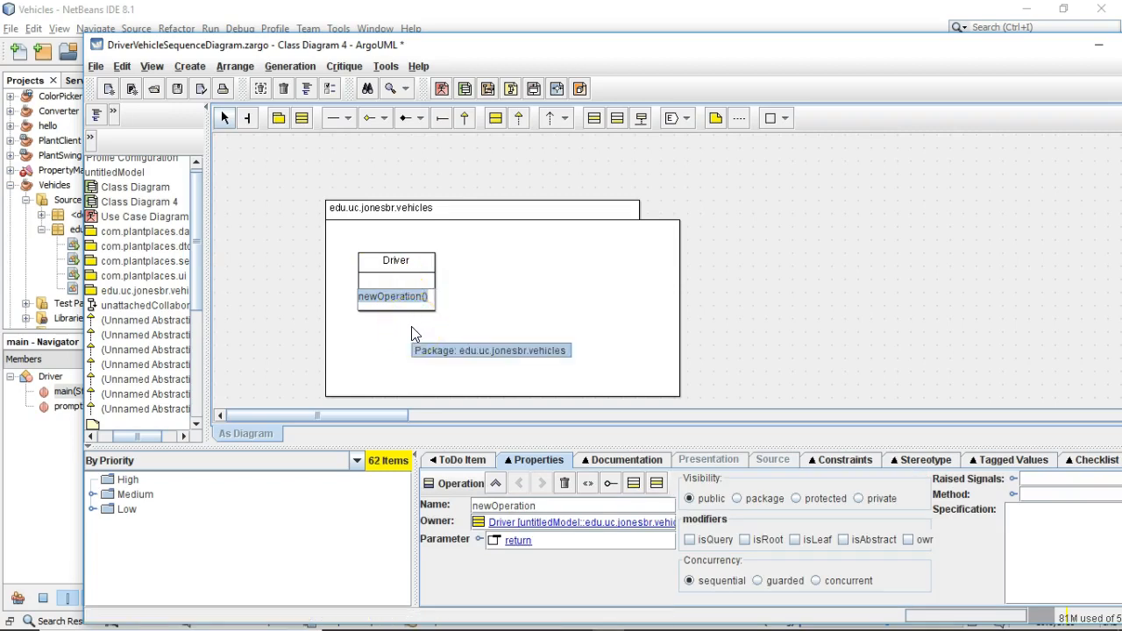
pyautogui.write('main(args: String')
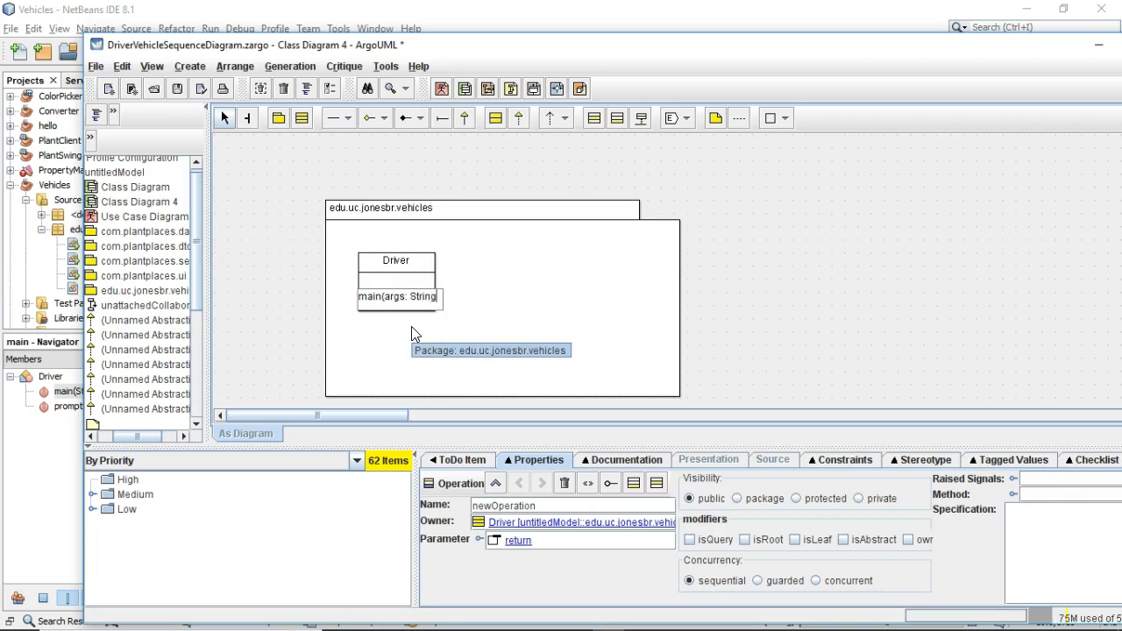
pyautogui.write('9')
pyautogui.press('Return')
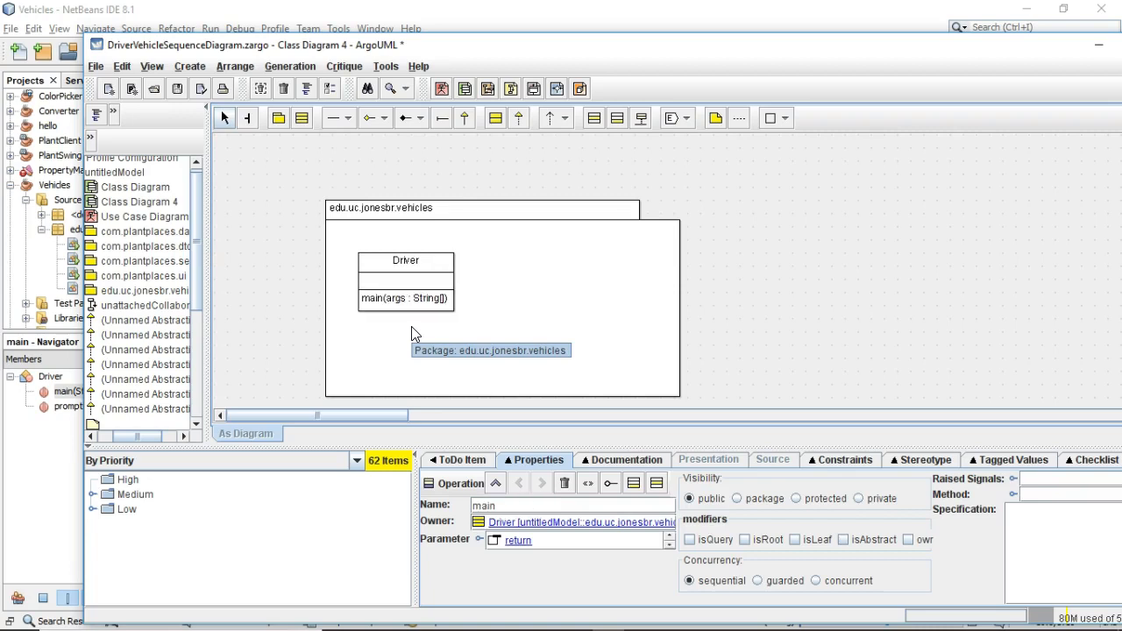
pyautogui.click(501, 258)
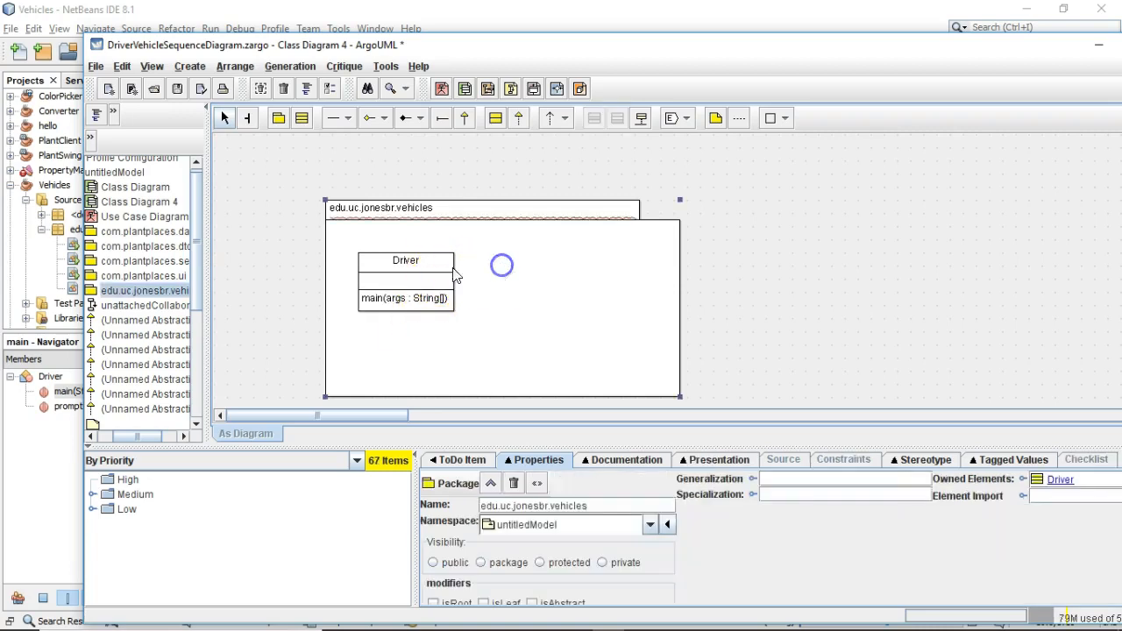
pyautogui.click(431, 249)
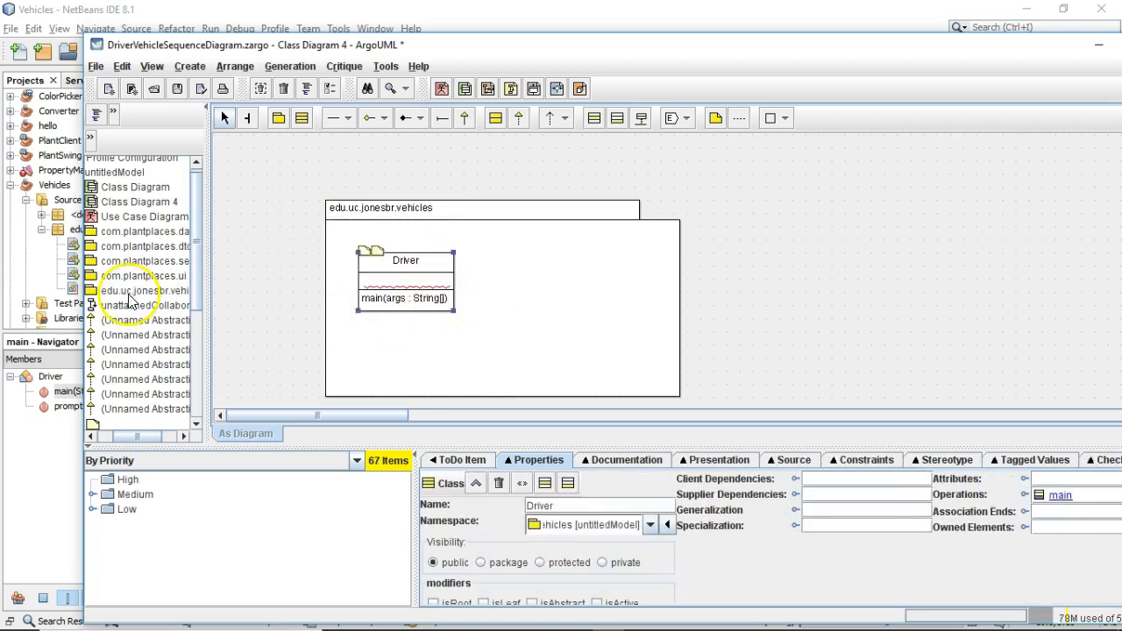
# Step: Peek at the Driver code in NetBeans, then return to the diagram window
pyautogui.moveTo(237, 43); pyautogui.dragTo(9, 377)
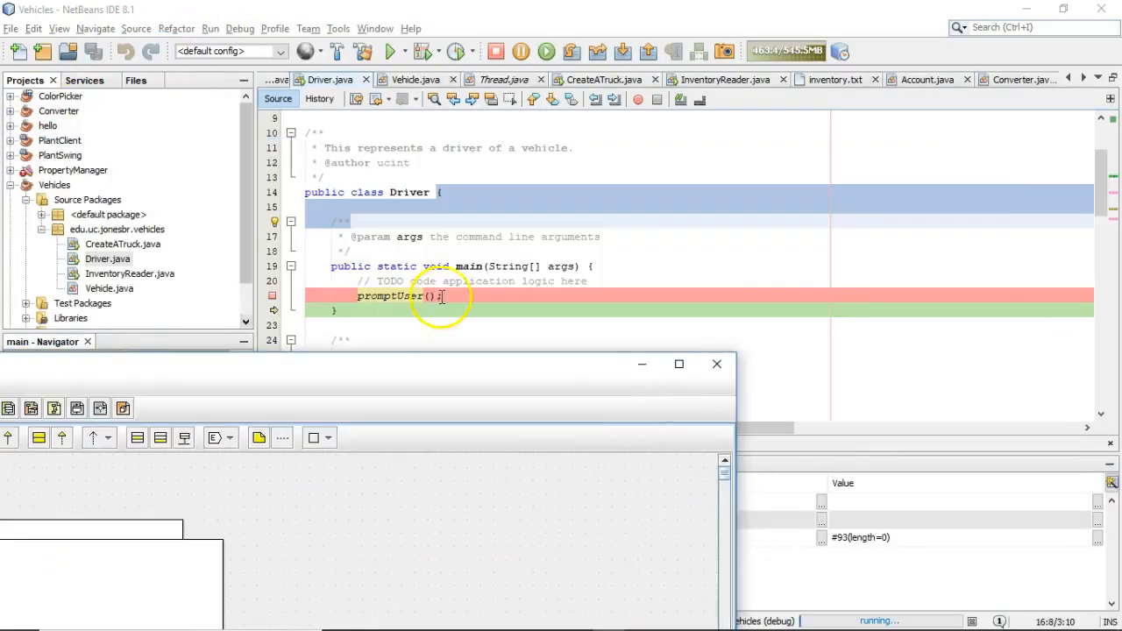
pyautogui.click(455, 283)
pyautogui.scroll(-2, 474, 280)
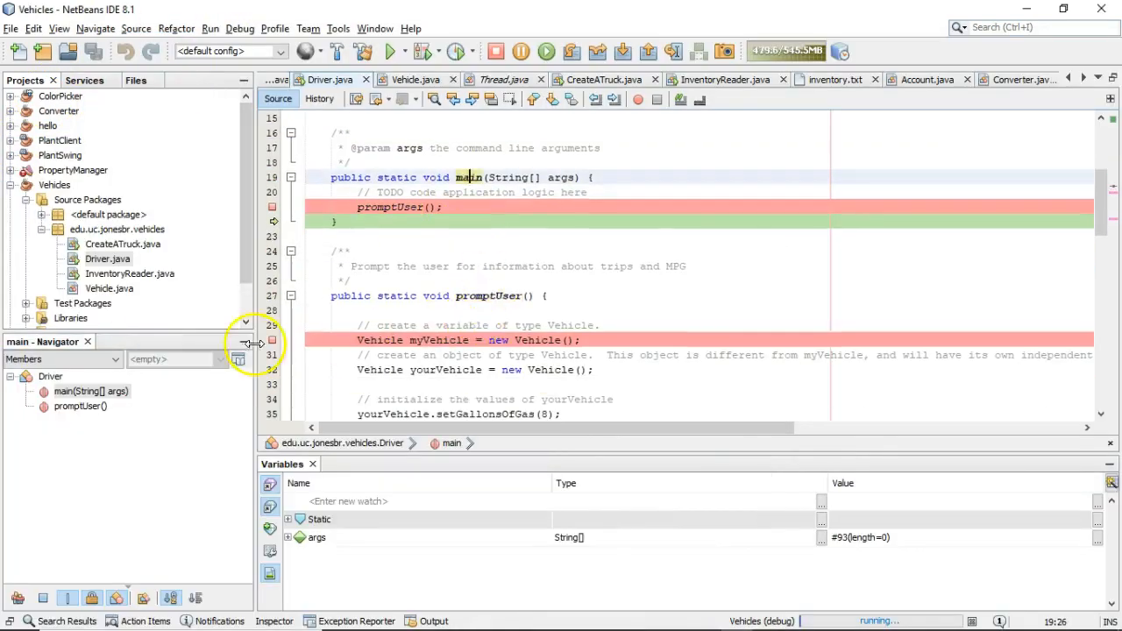
pyautogui.hotkey('alt', 'Tab')
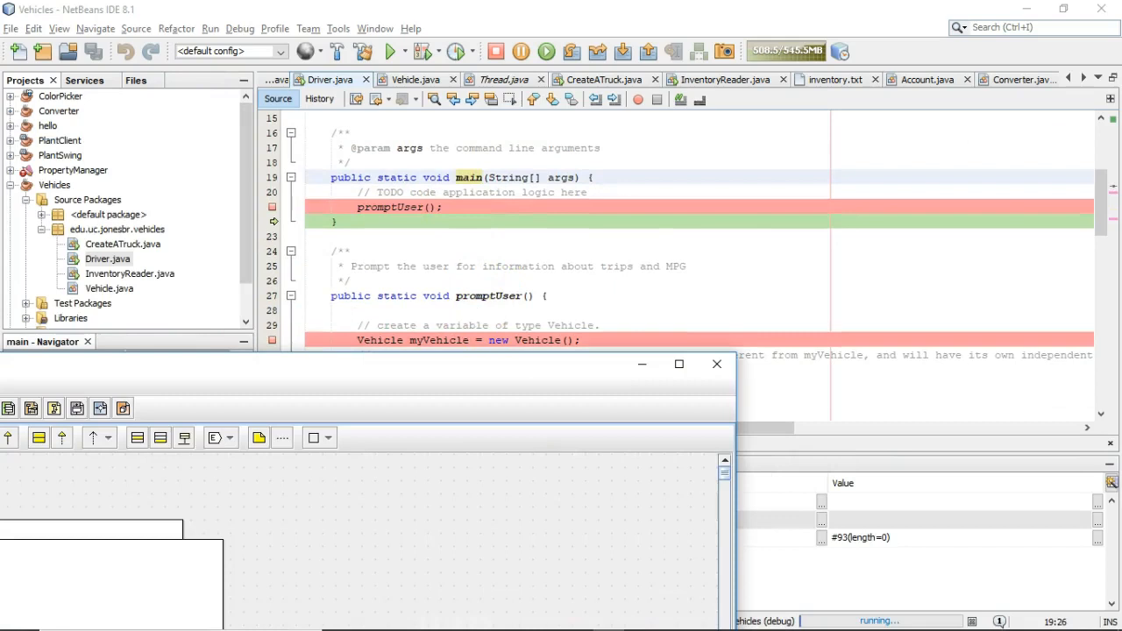
# Step: Add a second operation to the Driver class from the Properties tab
pyautogui.moveTo(100, 364); pyautogui.dragTo(280, 44)
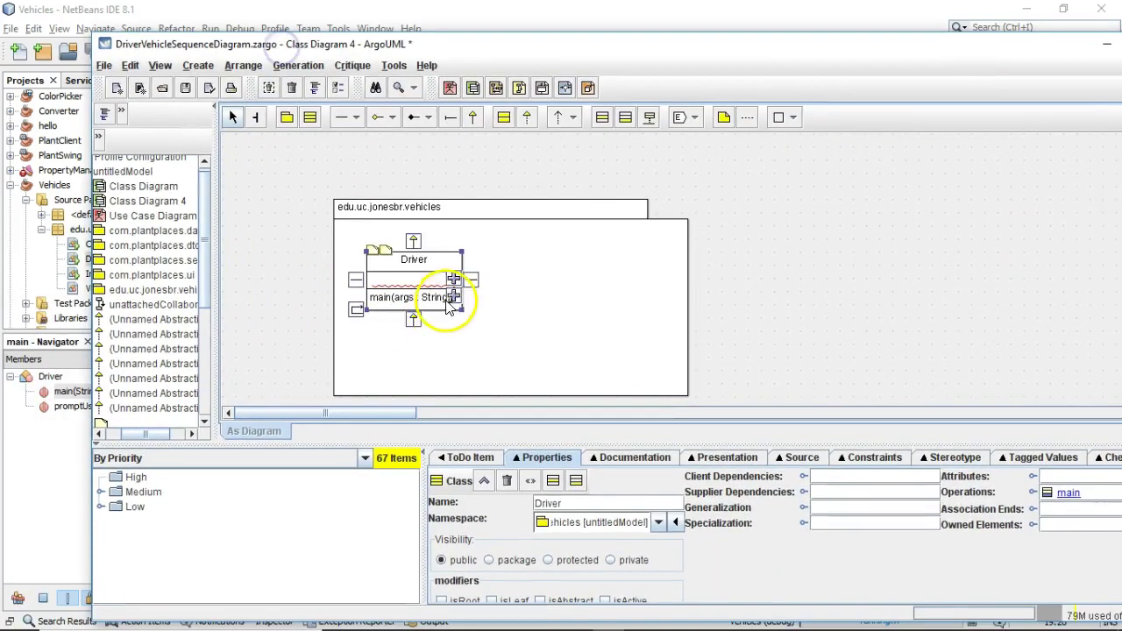
pyautogui.click(423, 297)
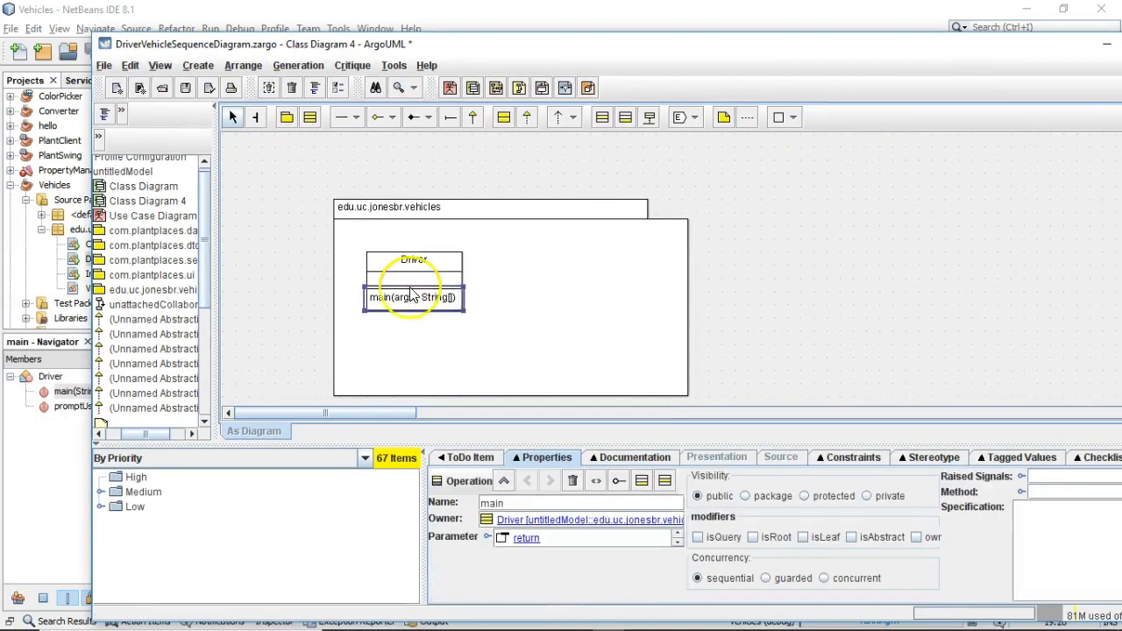
pyautogui.click(422, 273)
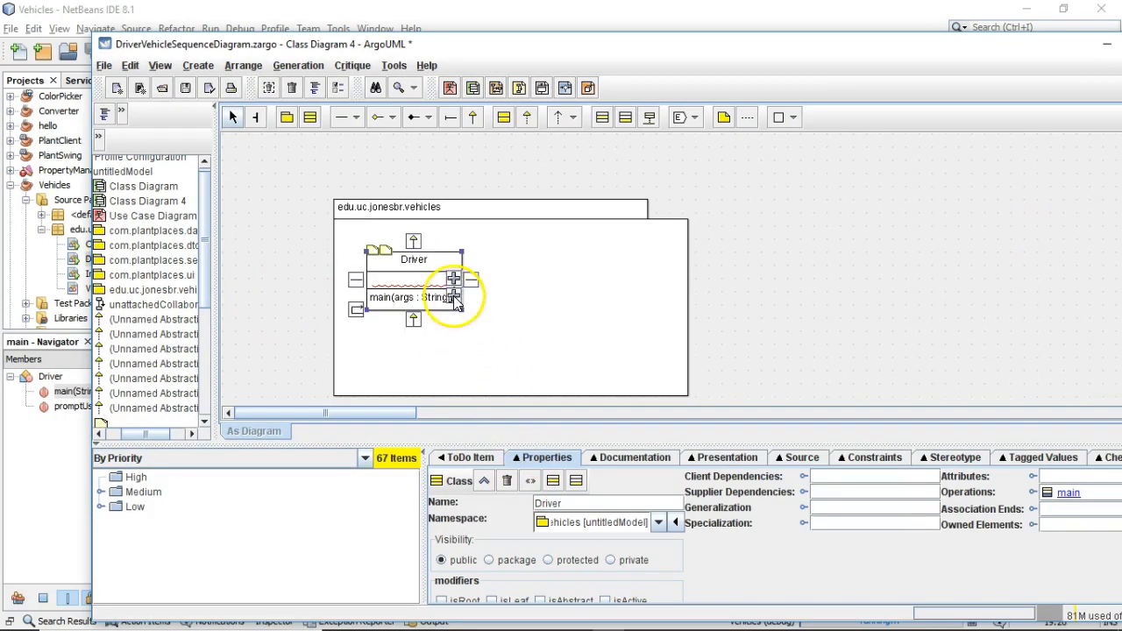
pyautogui.click(577, 481)
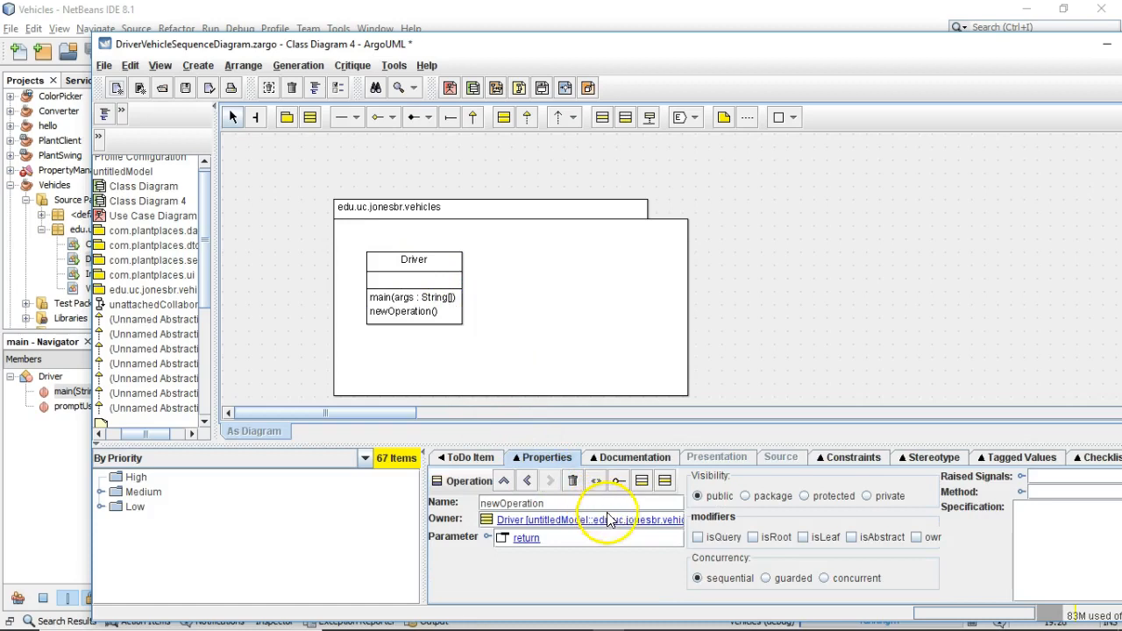
pyautogui.moveTo(877, 46); pyautogui.dragTo(801, 10)
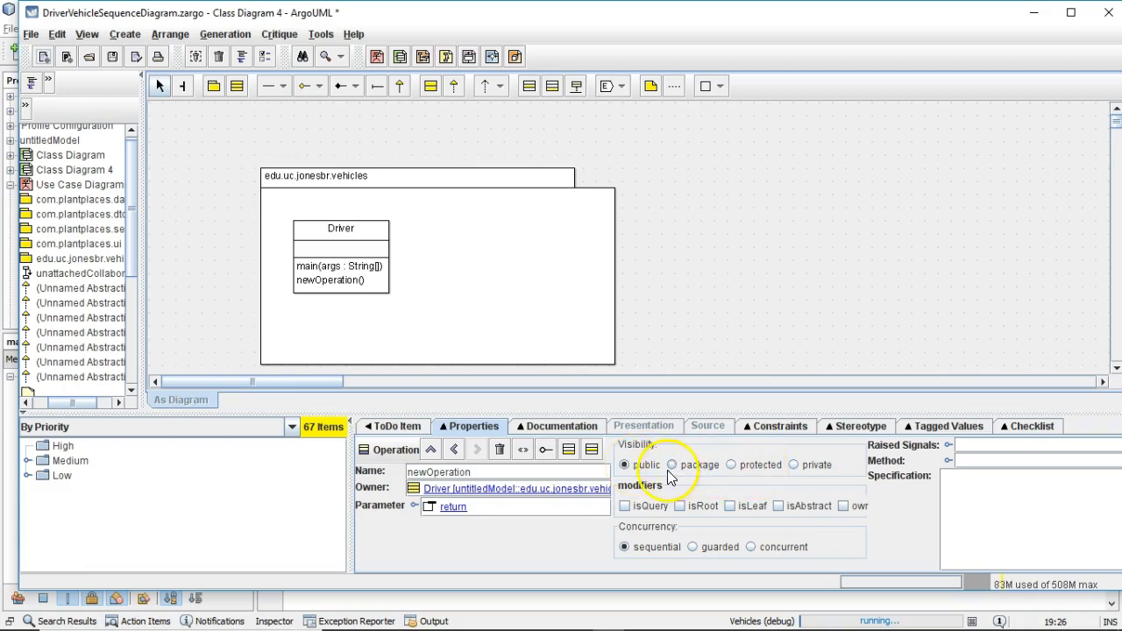
# Step: Rename the new operation promptUser and nudge the Driver class up within the package
pyautogui.doubleClick(481, 471)
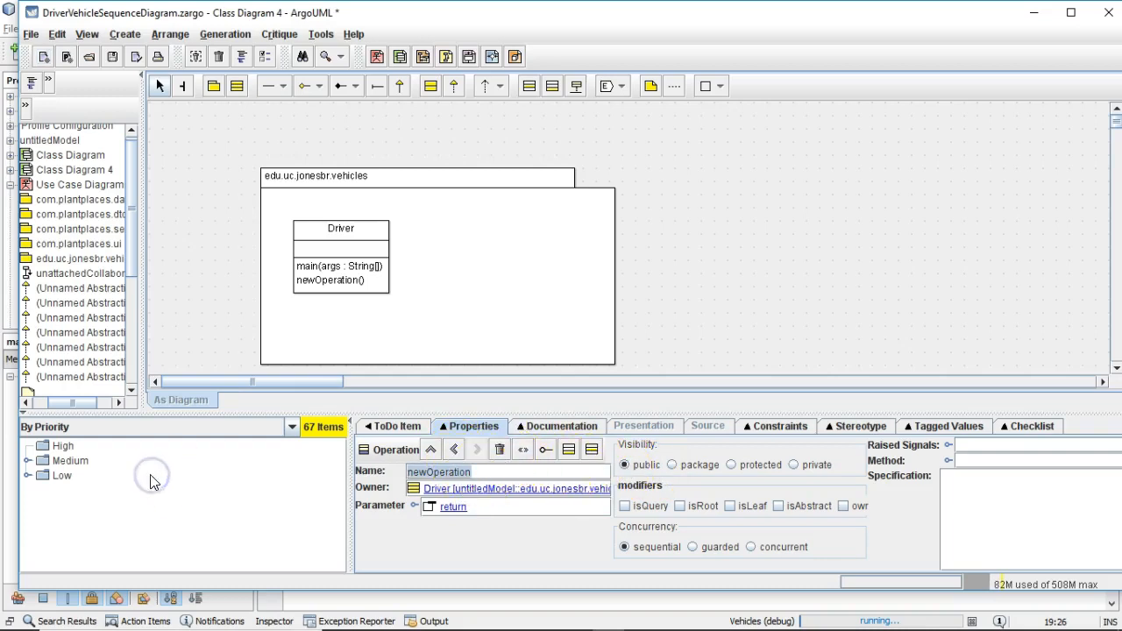
pyautogui.write('pu')
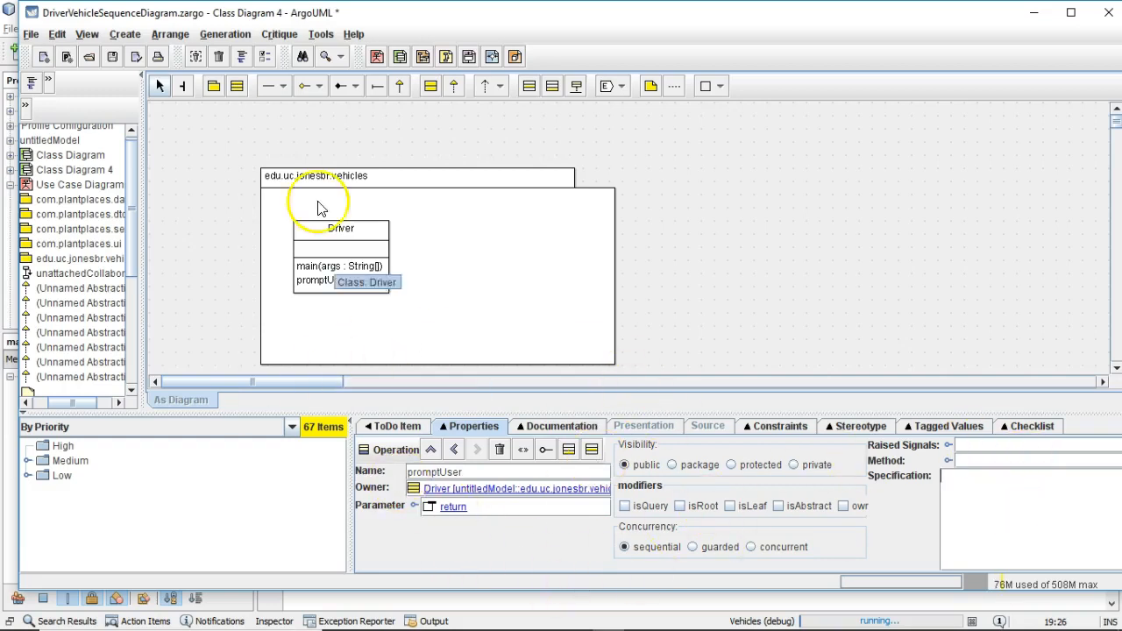
pyautogui.moveTo(358, 231); pyautogui.dragTo(343, 223)
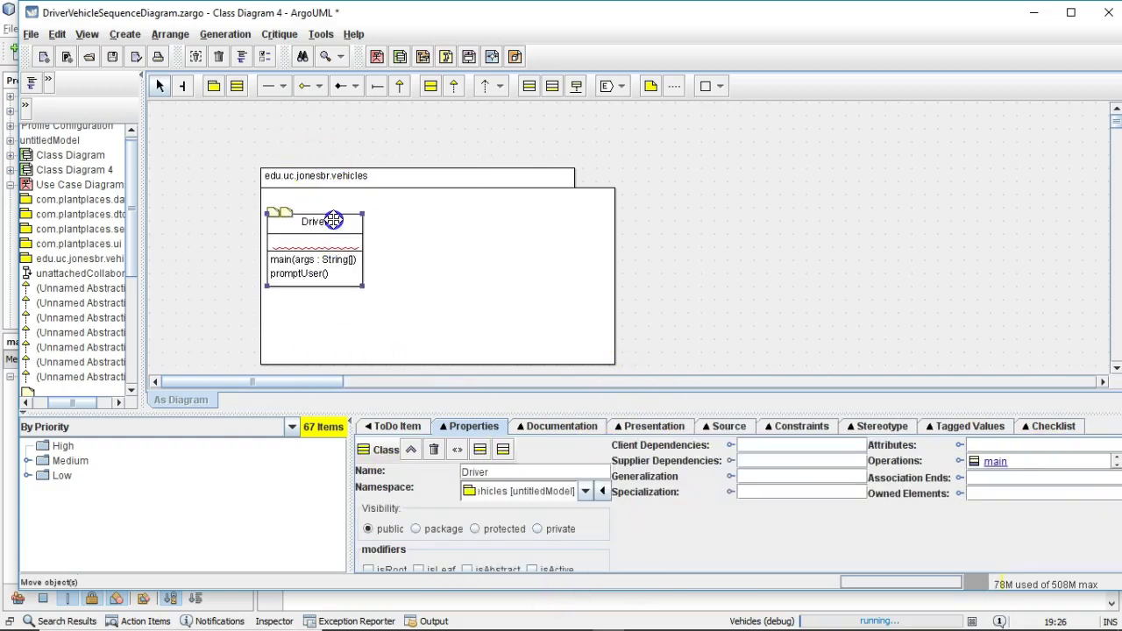
# Step: Place a new class to the right of Driver inside the vehicles package and name it Vehicle
pyautogui.click(462, 283)
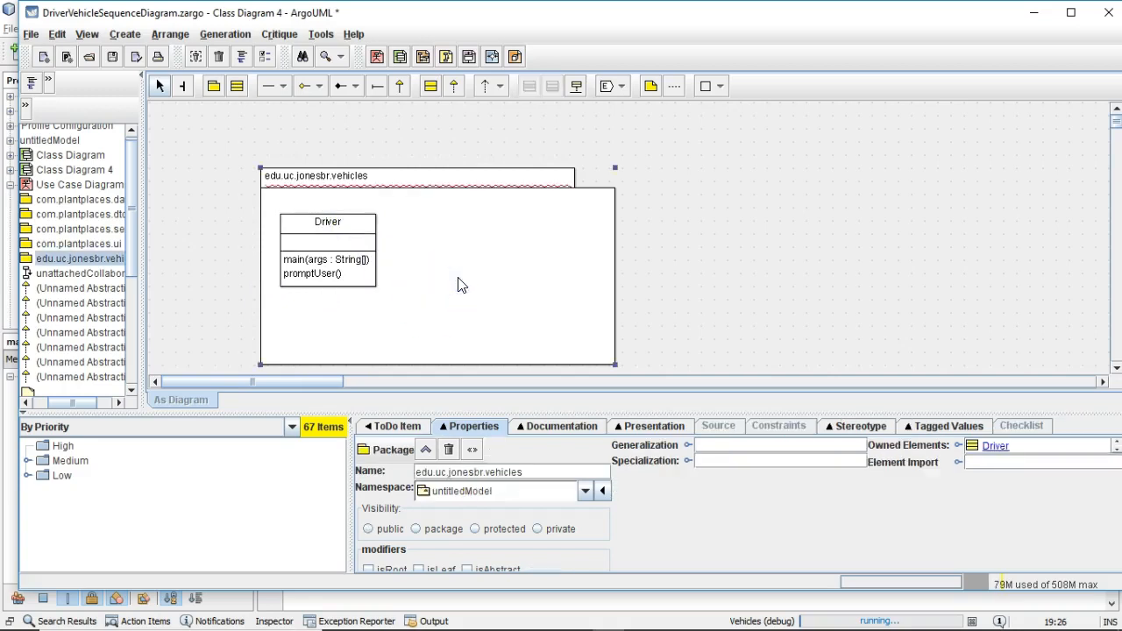
pyautogui.click(237, 86)
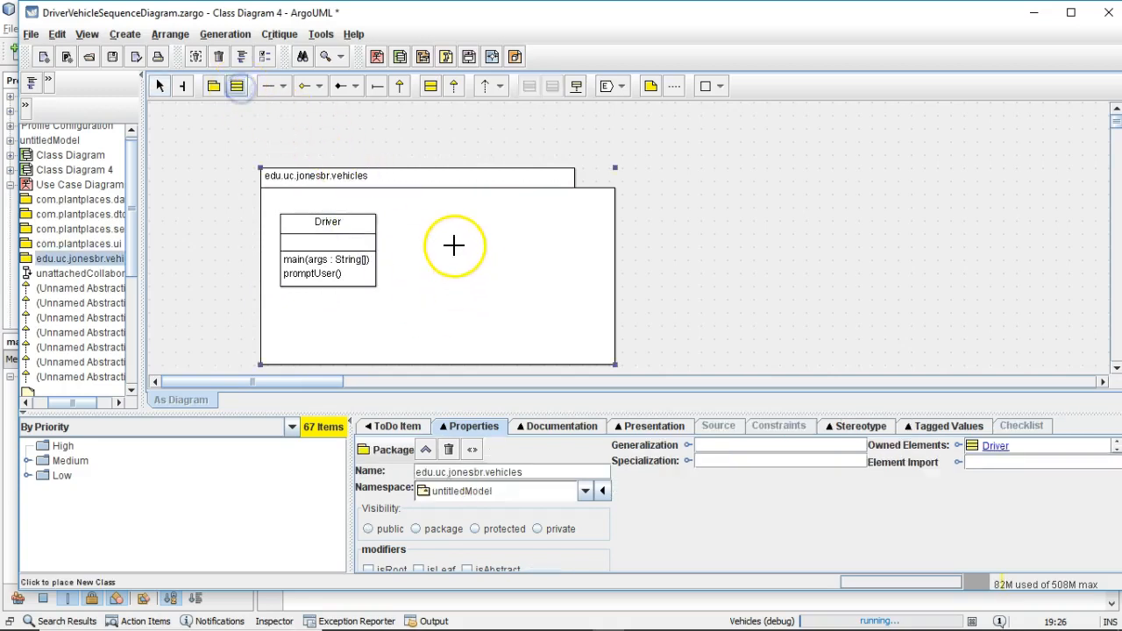
pyautogui.click(473, 272)
pyautogui.moveTo(478, 272); pyautogui.dragTo(462, 229)
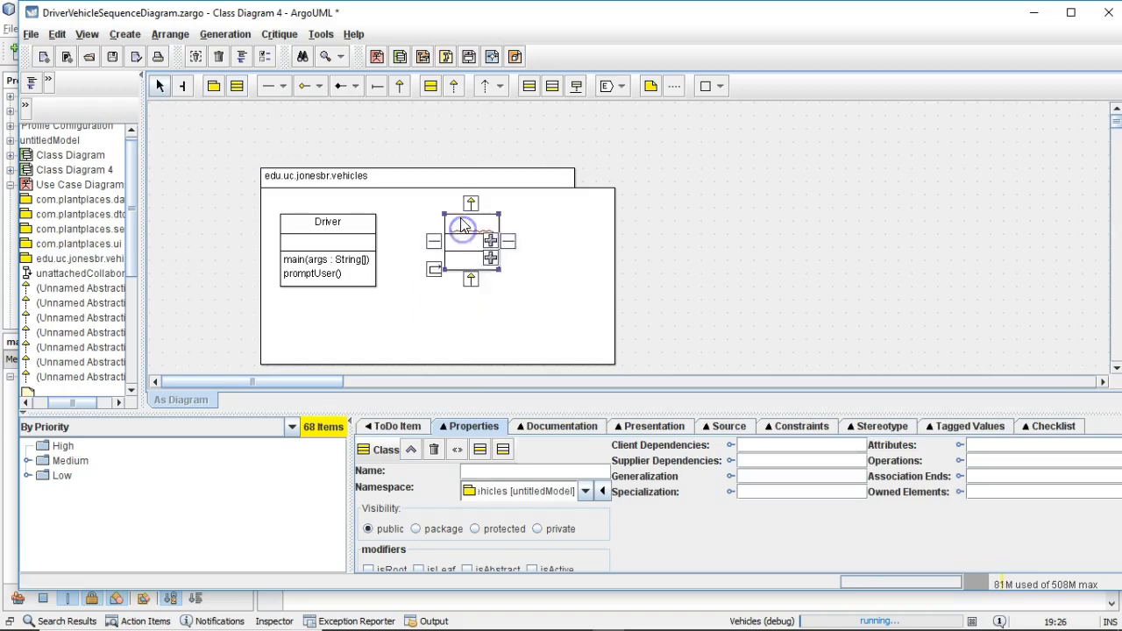
pyautogui.doubleClick(462, 229)
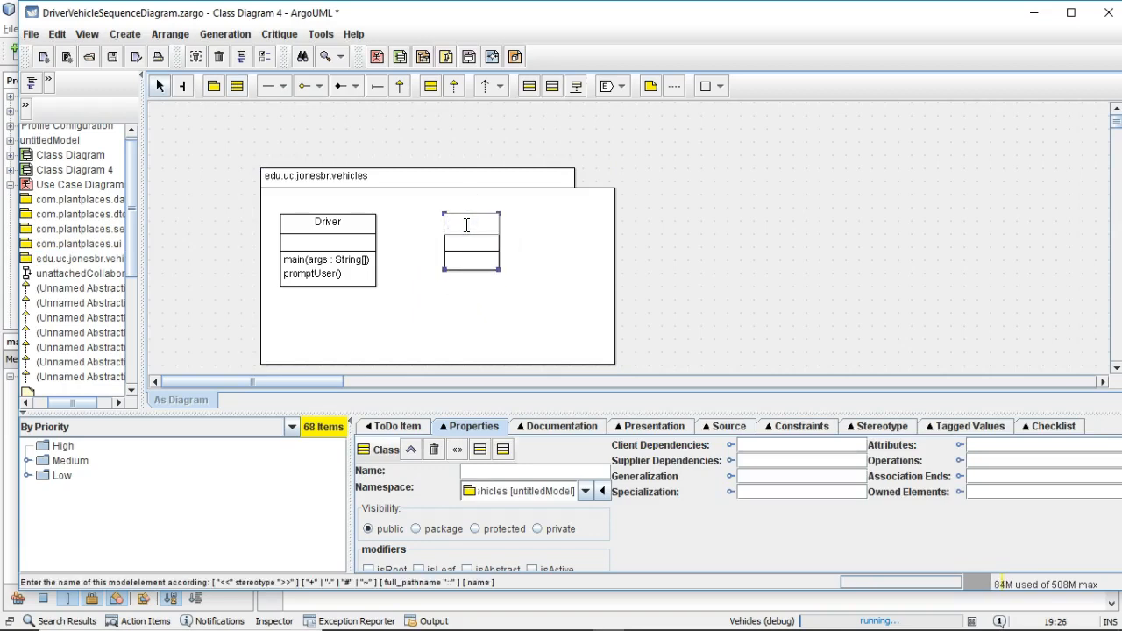
pyautogui.write('Vehicle')
pyautogui.click(544, 249)
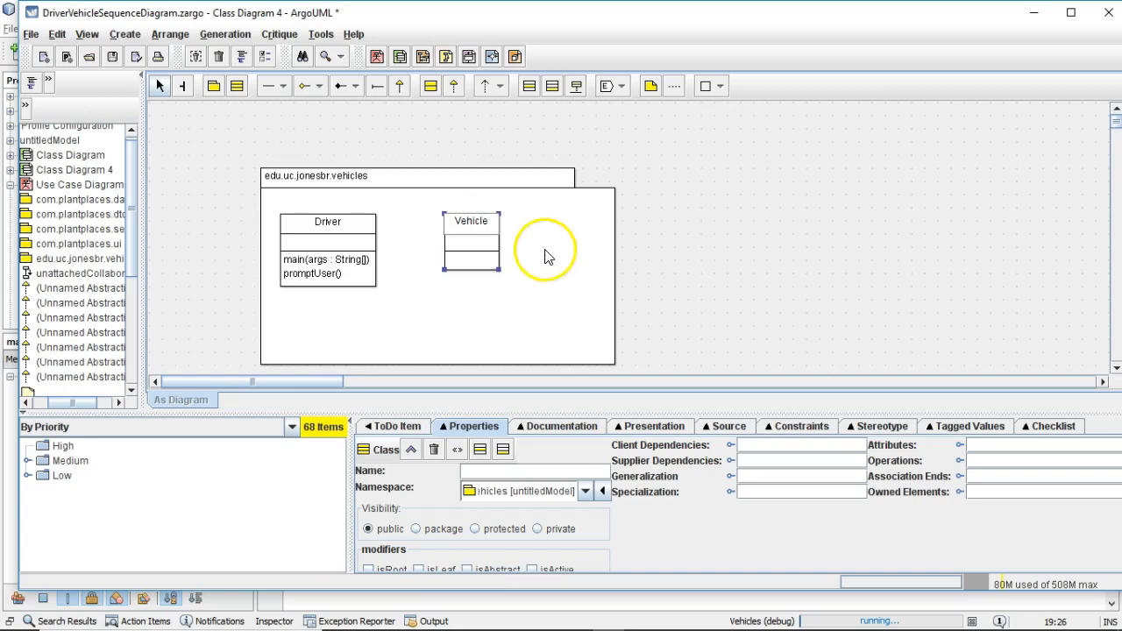
pyautogui.click(487, 263)
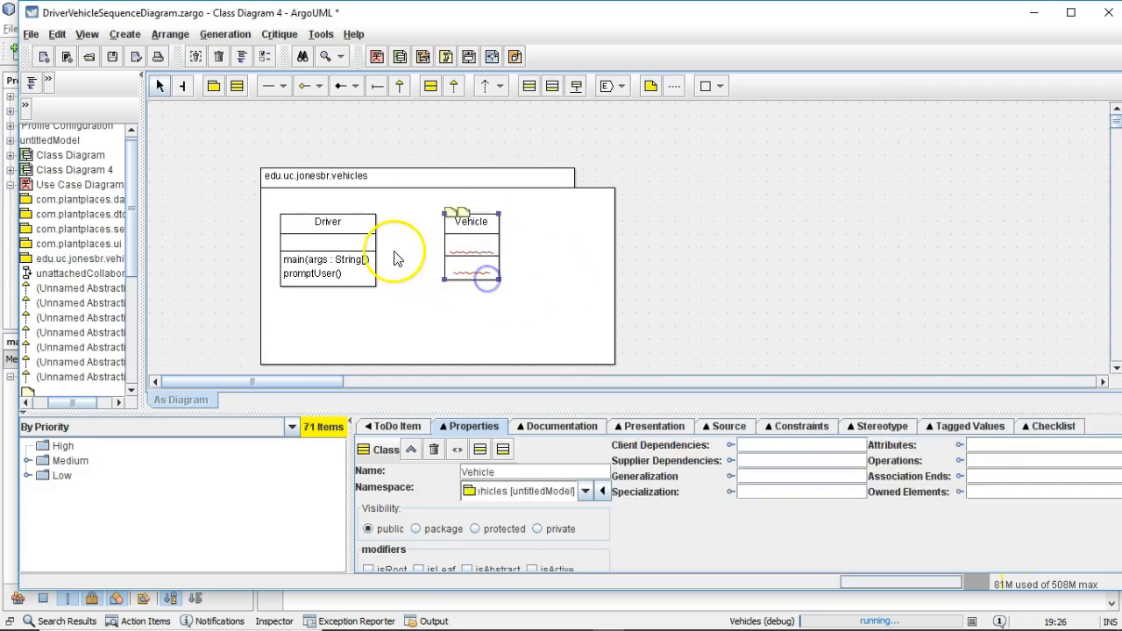
# Step: Add a stray newOperation() to Driver and delete its main(args : String[]) operation
pyautogui.click(368, 260)
pyautogui.doubleClick(368, 259)
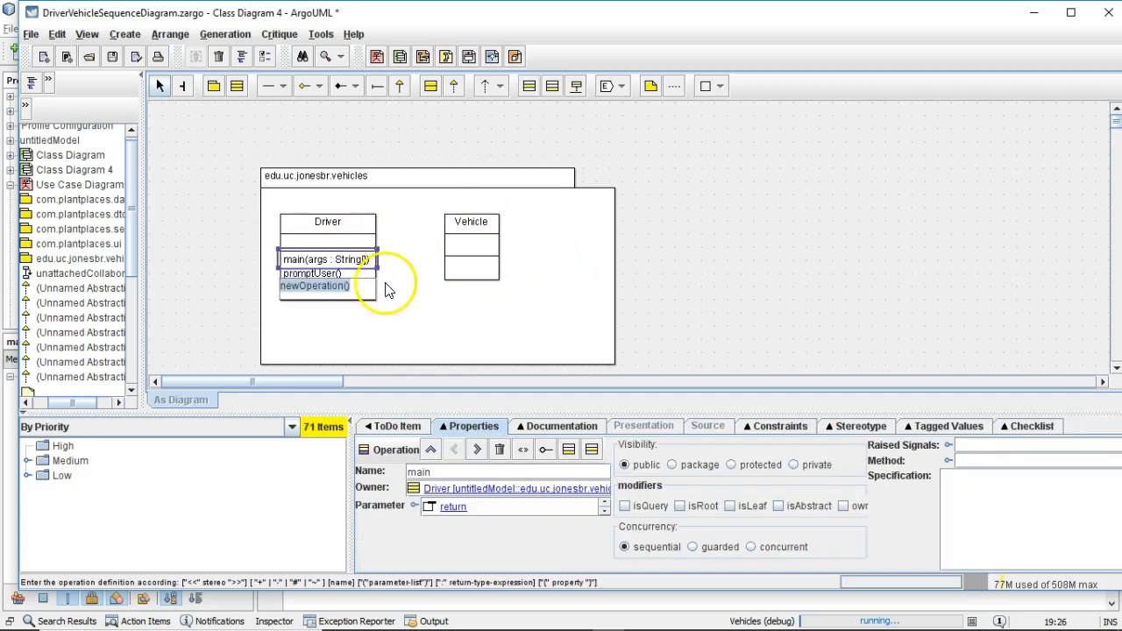
pyautogui.click(368, 266)
pyautogui.moveTo(368, 266); pyautogui.dragTo(373, 273)
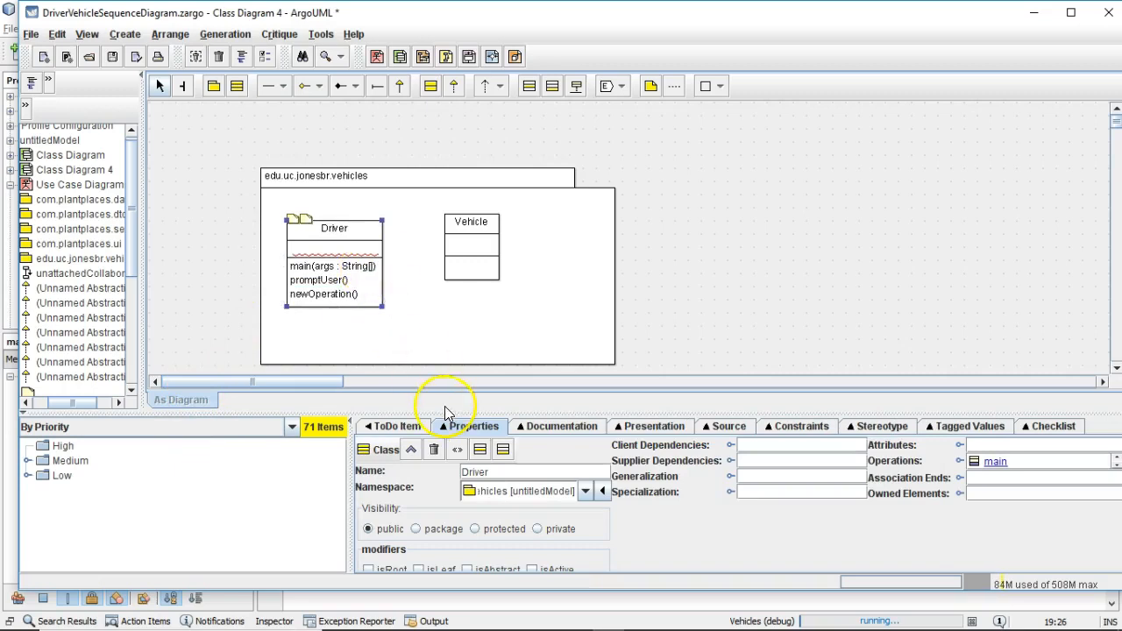
pyautogui.click(345, 267)
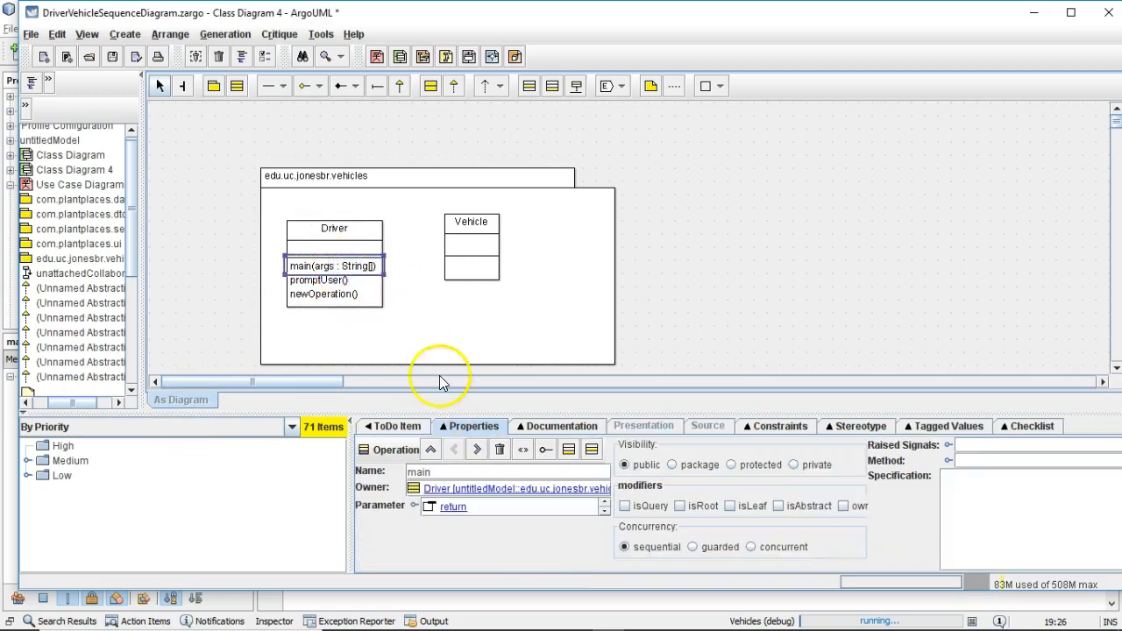
pyautogui.click(499, 449)
pyautogui.click(408, 289)
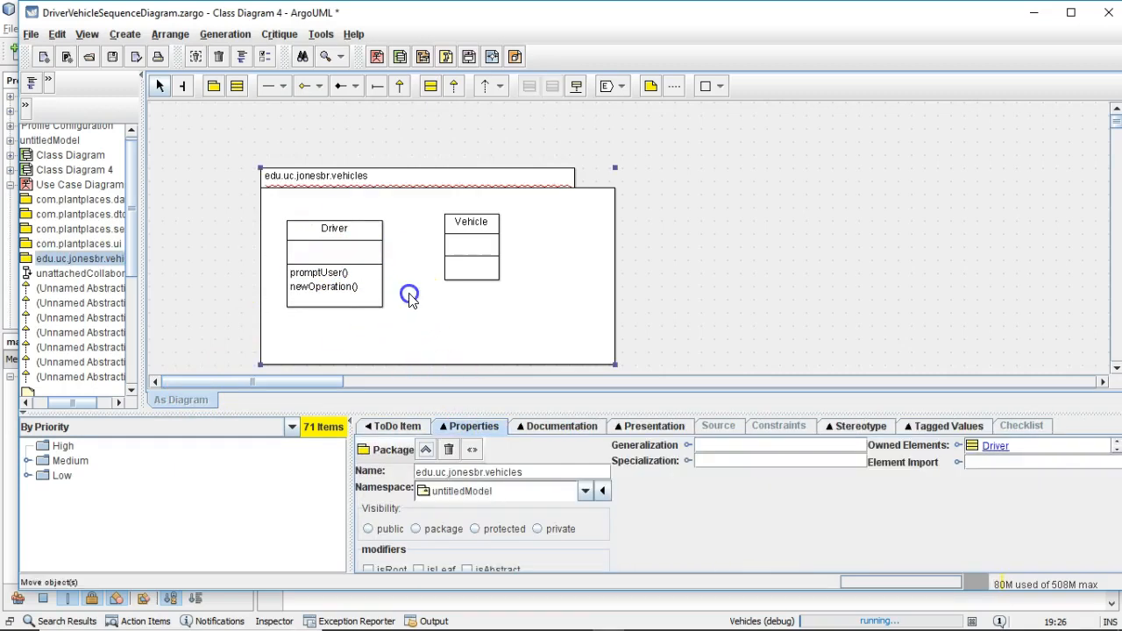
pyautogui.click(368, 228)
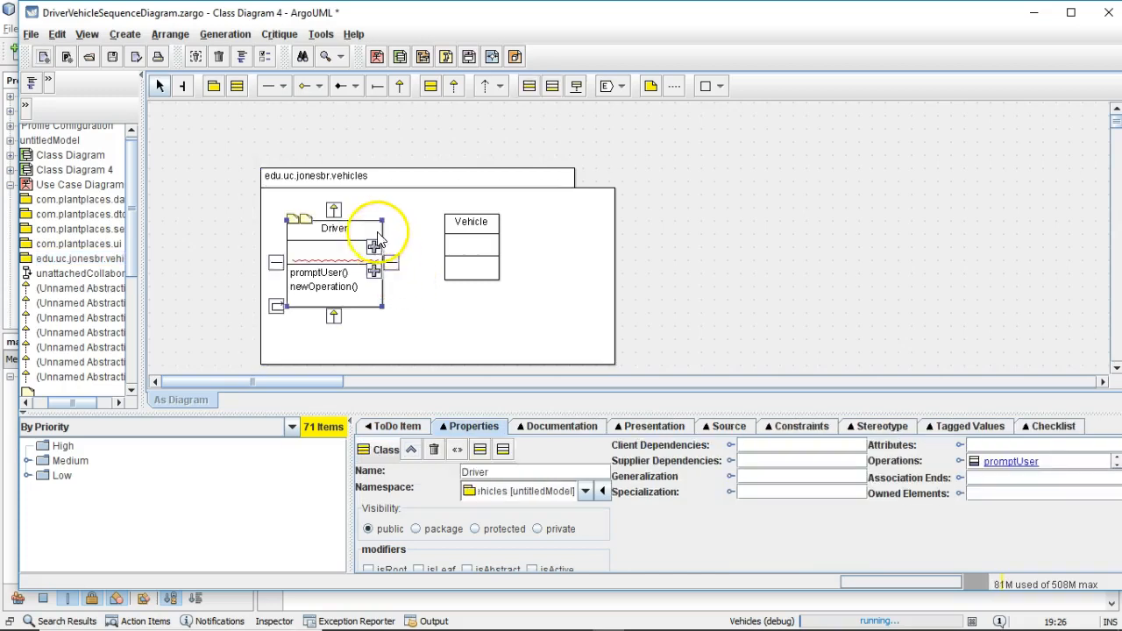
pyautogui.moveTo(385, 268)
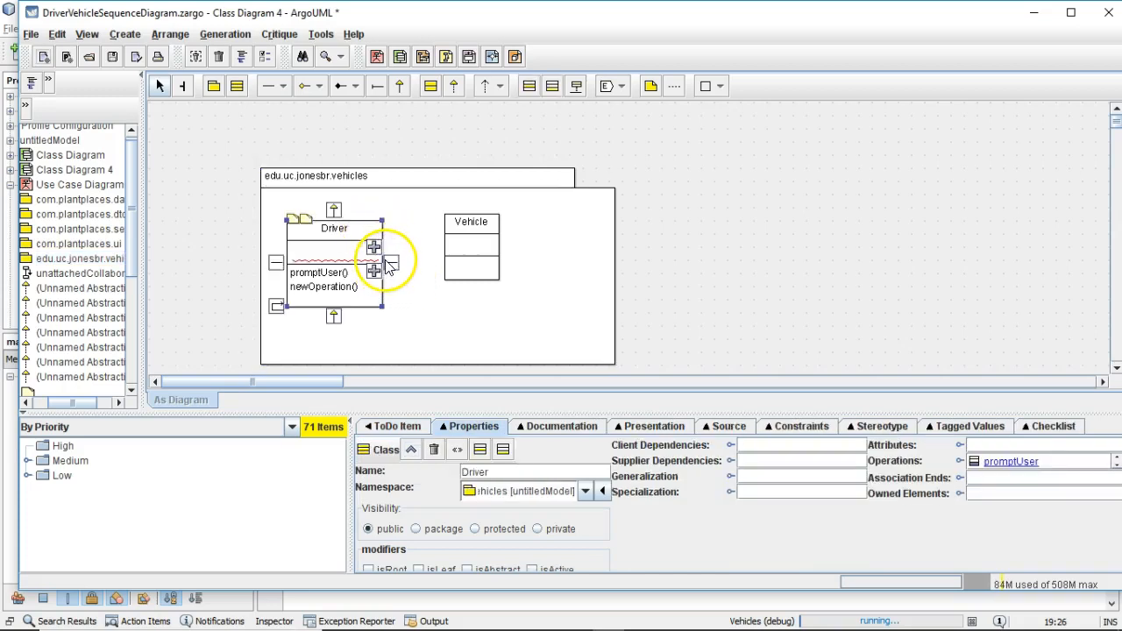
# Step: Draw an association from Driver to Vehicle and add a newOperation() to Vehicle
pyautogui.moveTo(392, 263)
pyautogui.mouseDown()
pyautogui.moveTo(460, 253)
pyautogui.moveTo(513, 272)
pyautogui.mouseUp()
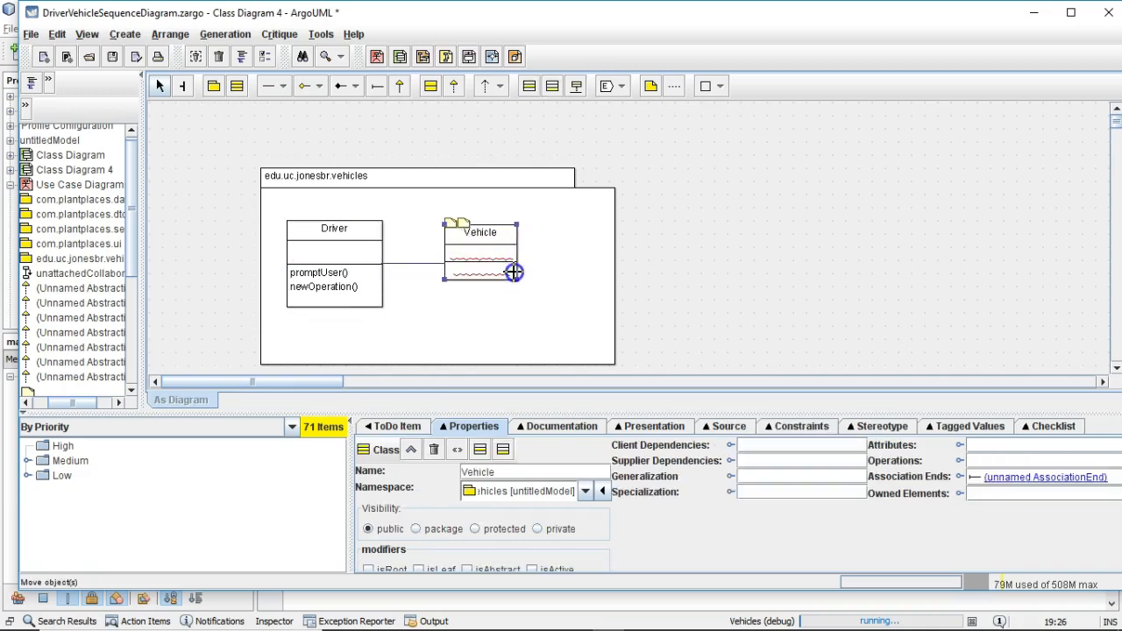
pyautogui.doubleClick(513, 272)
pyautogui.click(491, 232)
pyautogui.moveTo(490, 232); pyautogui.dragTo(523, 252)
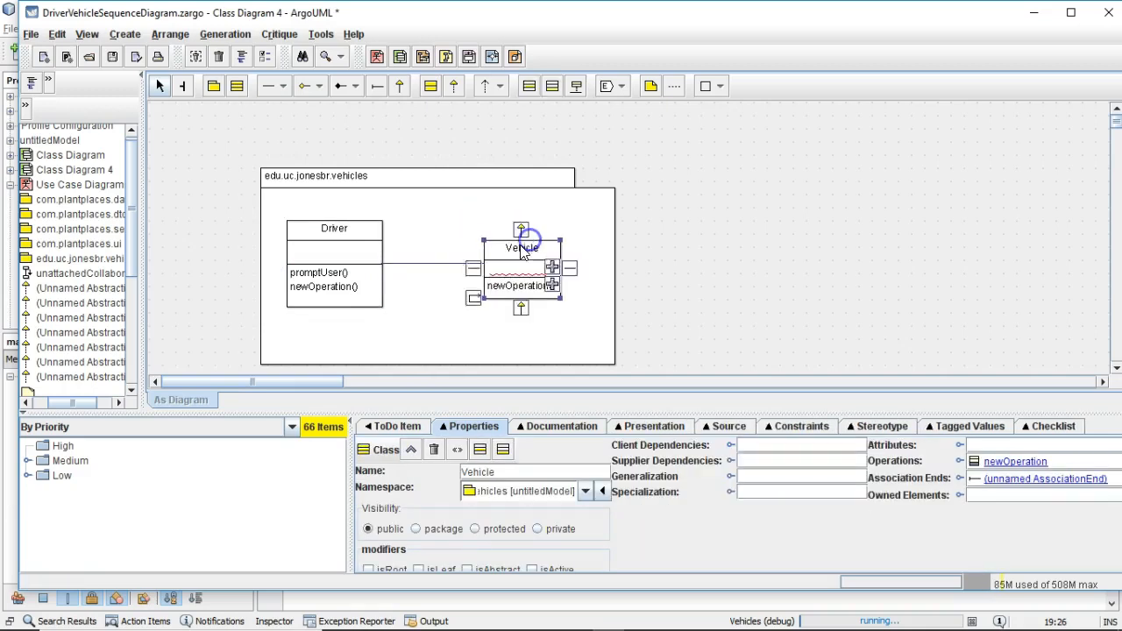
pyautogui.click(434, 277)
pyautogui.click(496, 263)
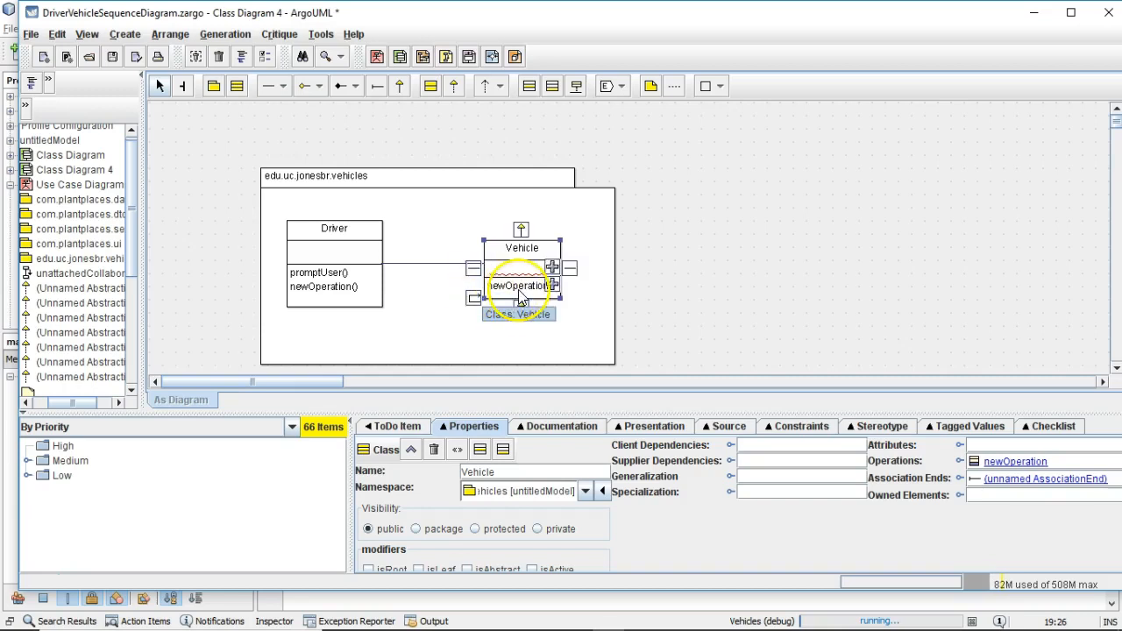
pyautogui.moveTo(519, 296)
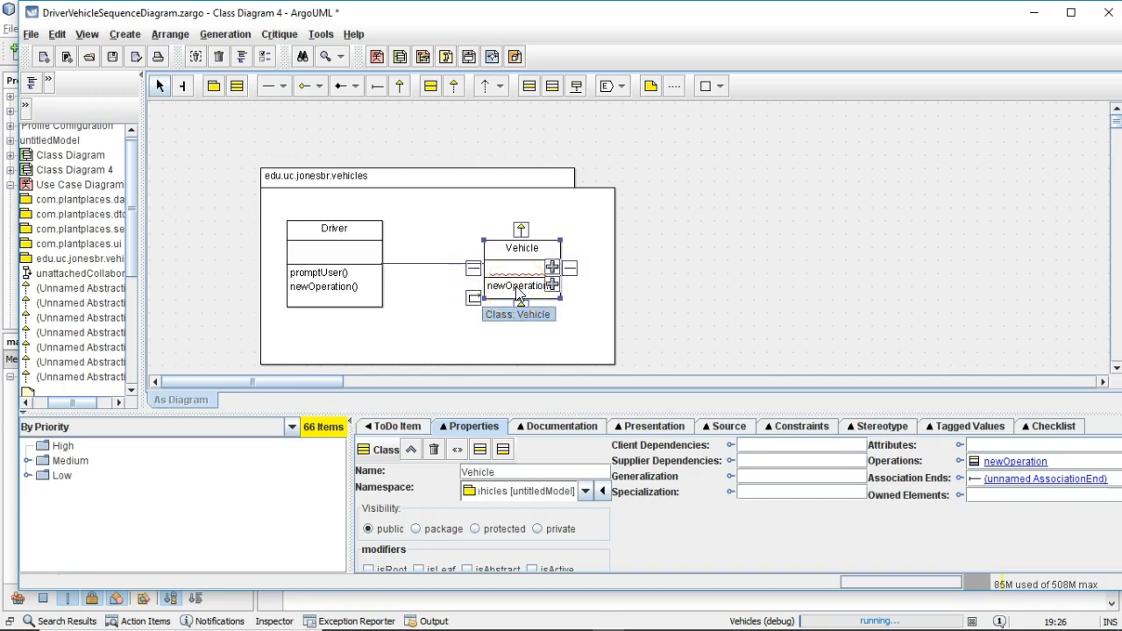
# Step: Select Vehicle's newOperation() and start editing its name in Properties
pyautogui.click(525, 288)
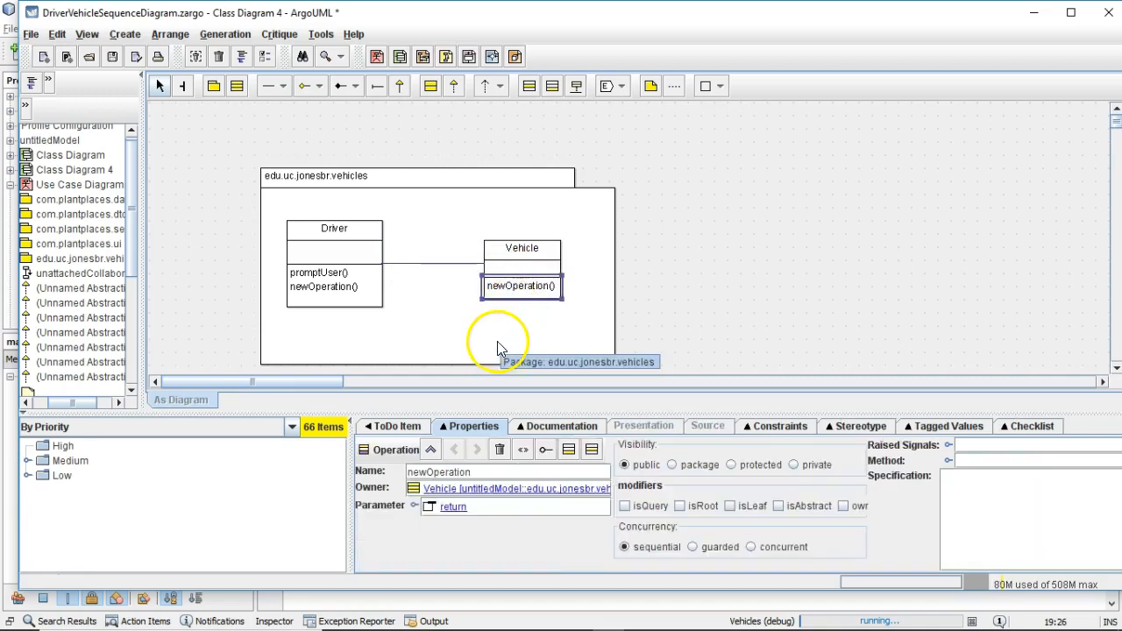
pyautogui.click(457, 473)
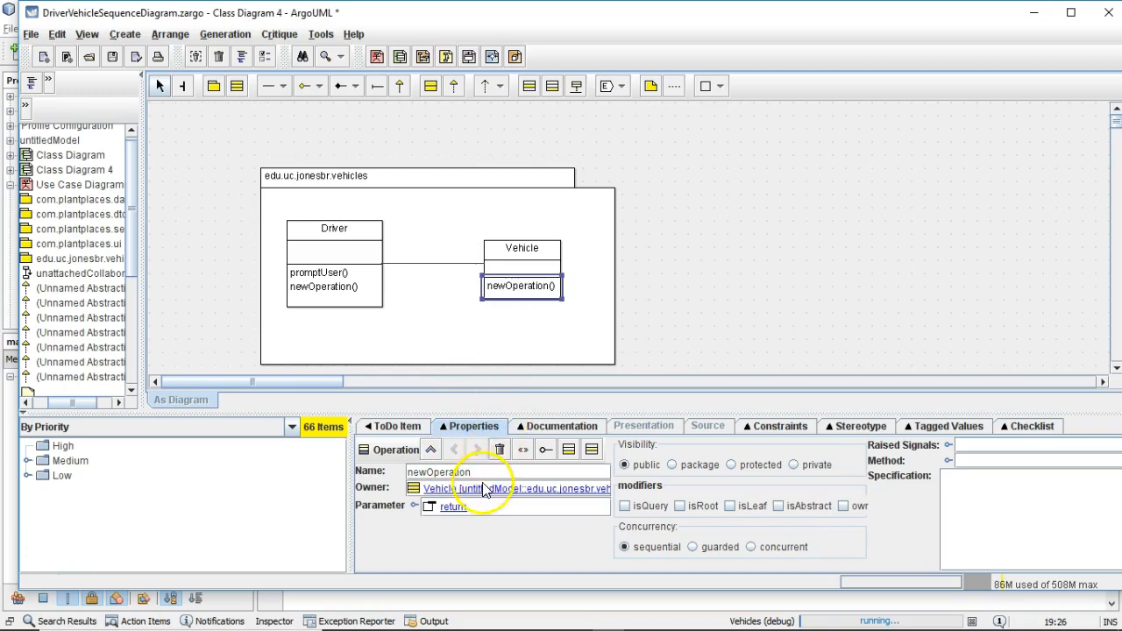
# Step: Rename the operation to go and add a parameter named distance of type Integer
pyautogui.doubleClick(477, 473)
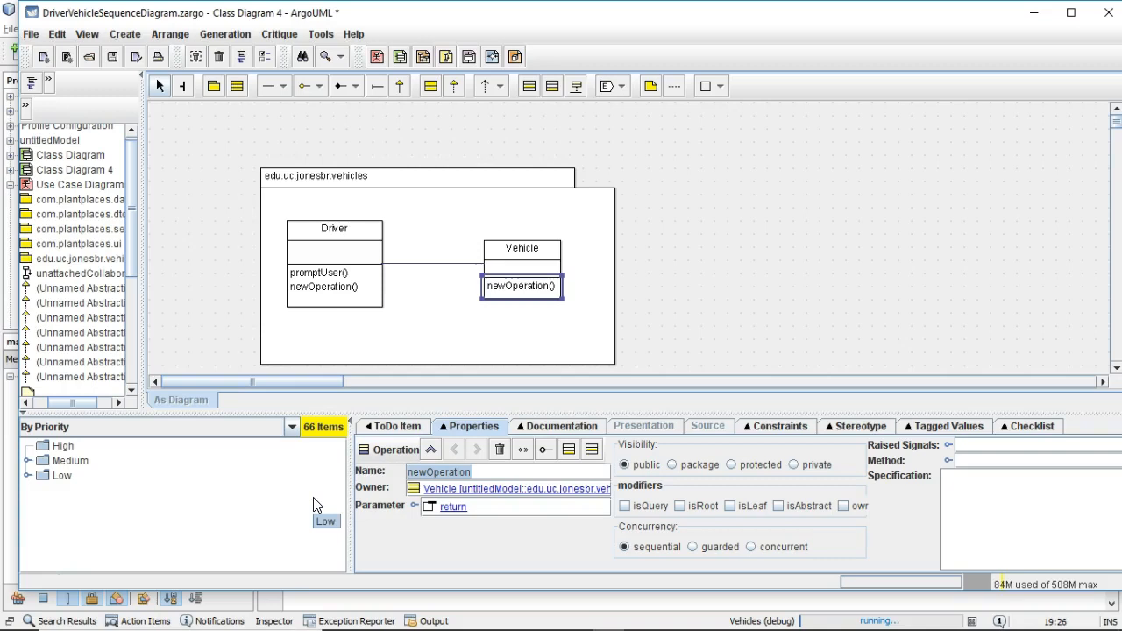
pyautogui.write('go')
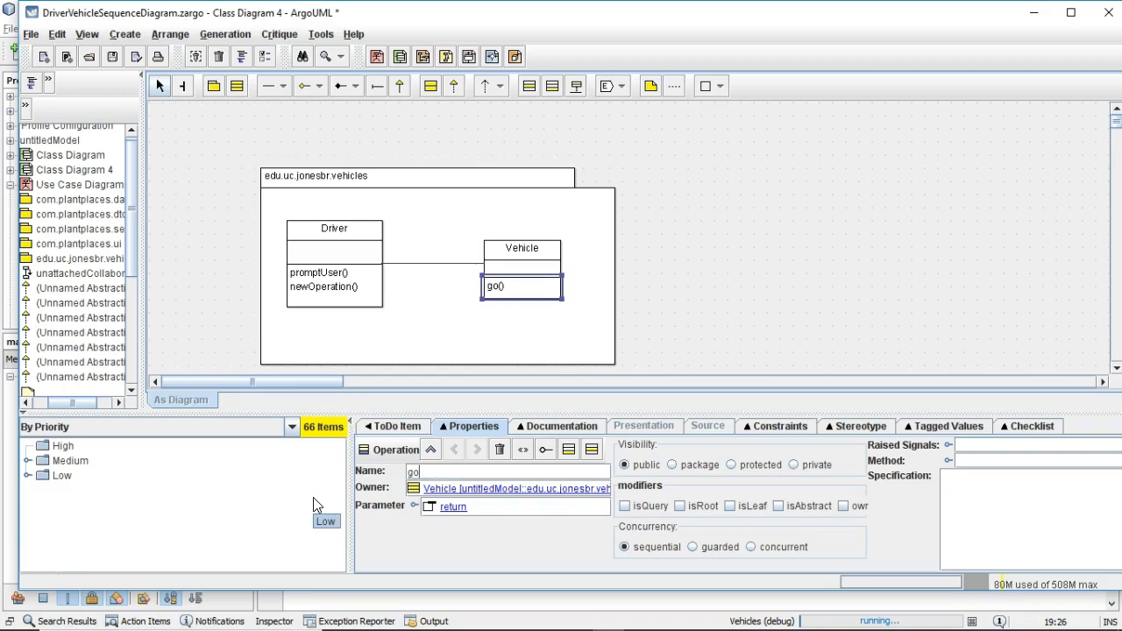
pyautogui.click(494, 506)
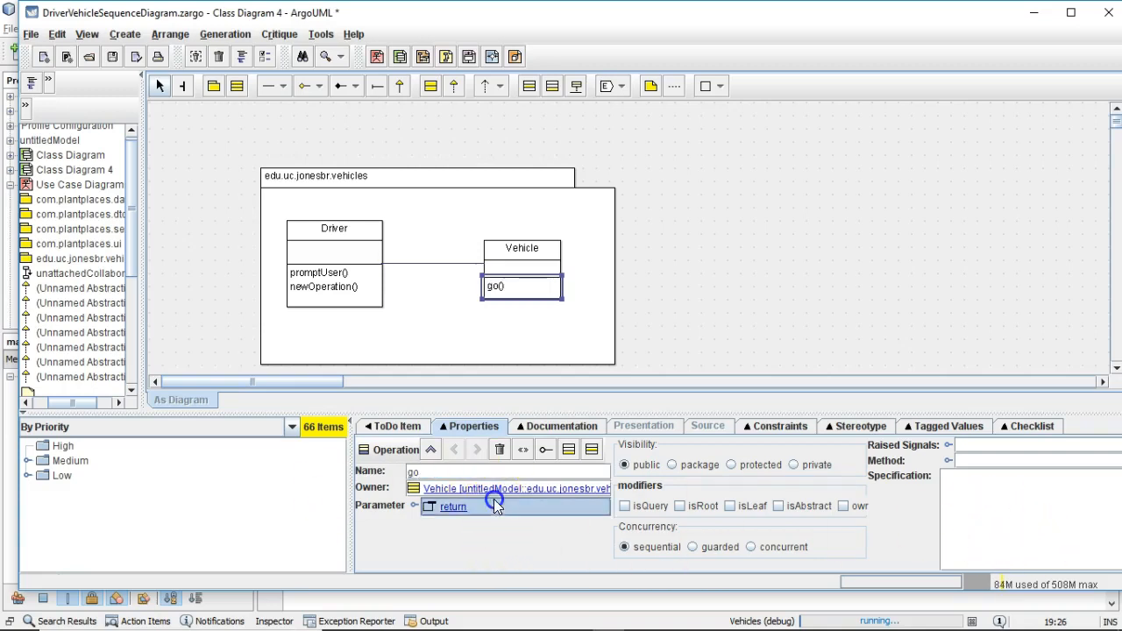
pyautogui.click(413, 506)
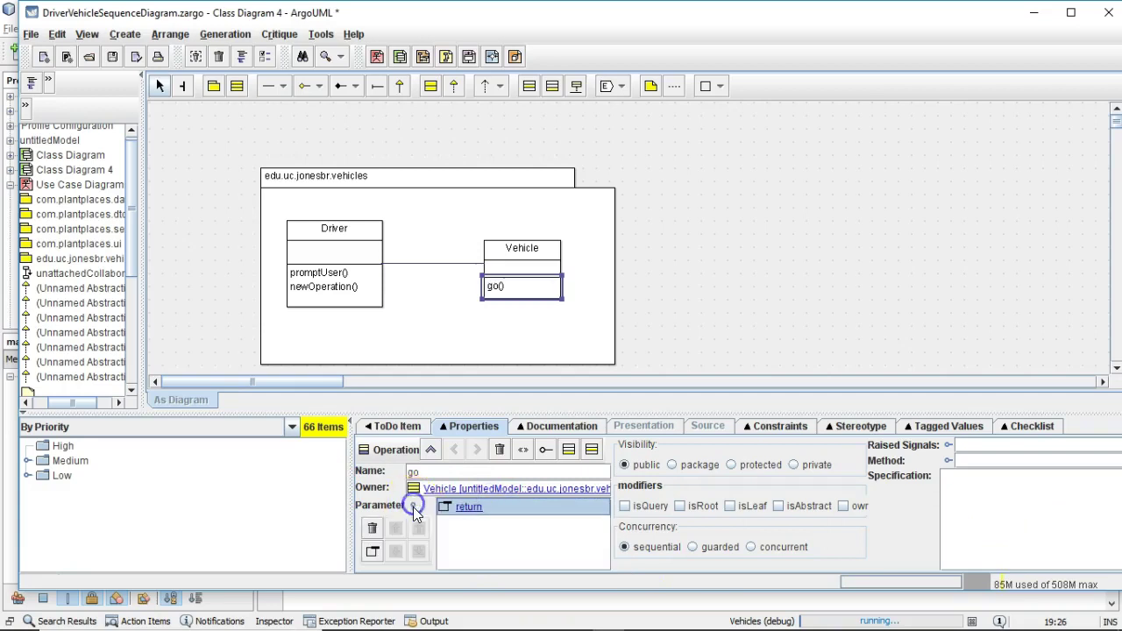
pyautogui.click(373, 552)
pyautogui.click(494, 475)
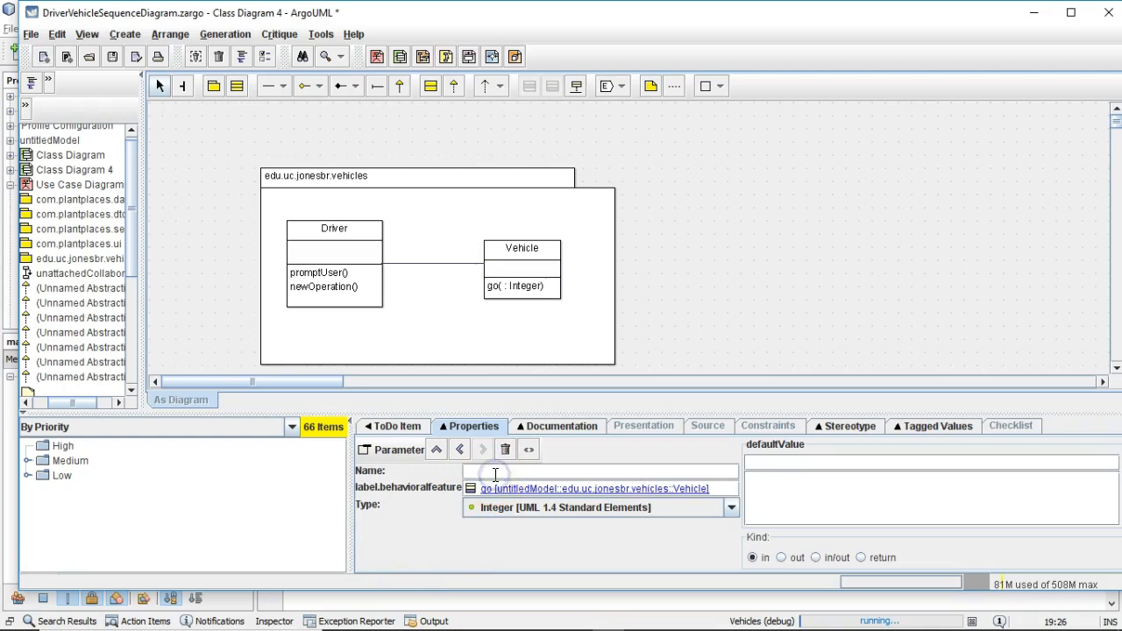
pyautogui.write('distance')
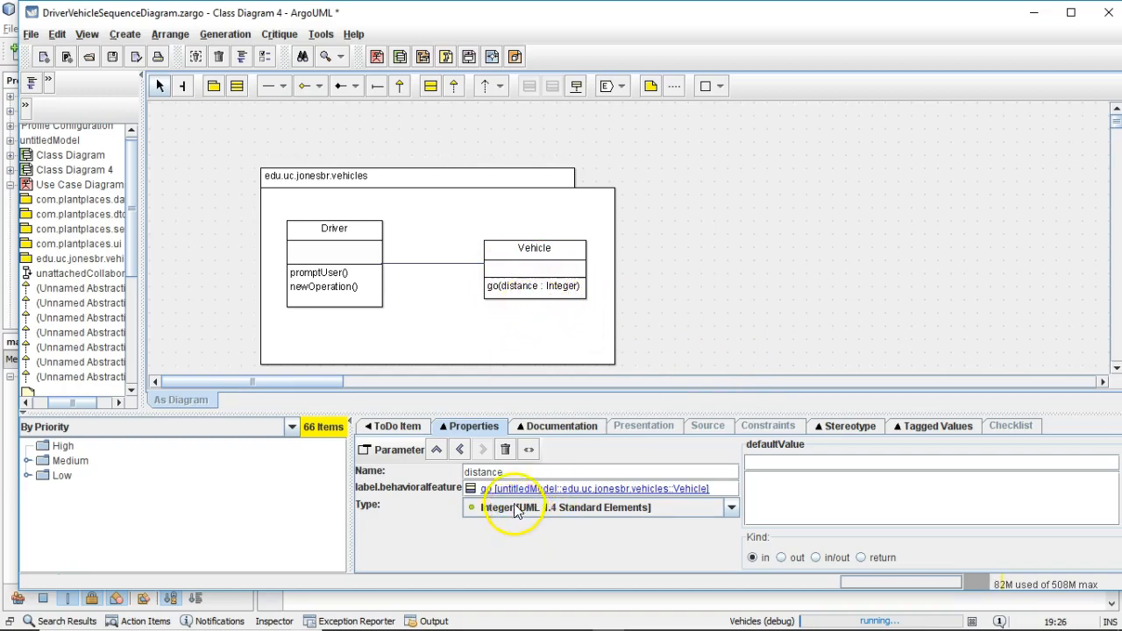
pyautogui.click(526, 351)
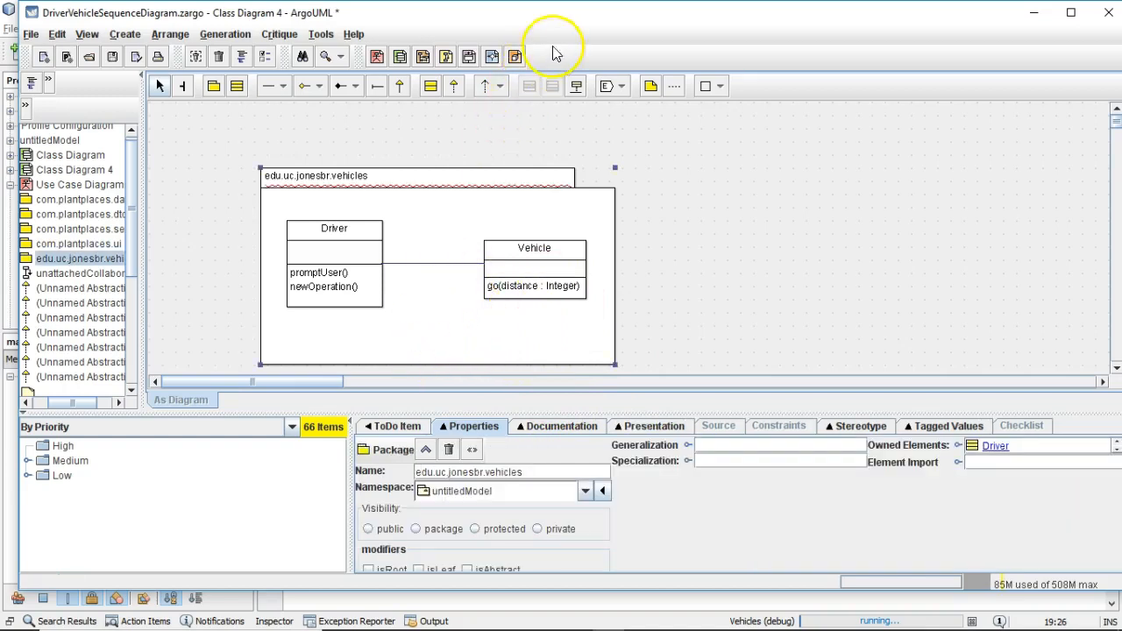
# Step: Open Vehicle.java in NetBeans to check go(int distance), then bring ArgoUML back on top
pyautogui.moveTo(577, 15); pyautogui.dragTo(96, 250)
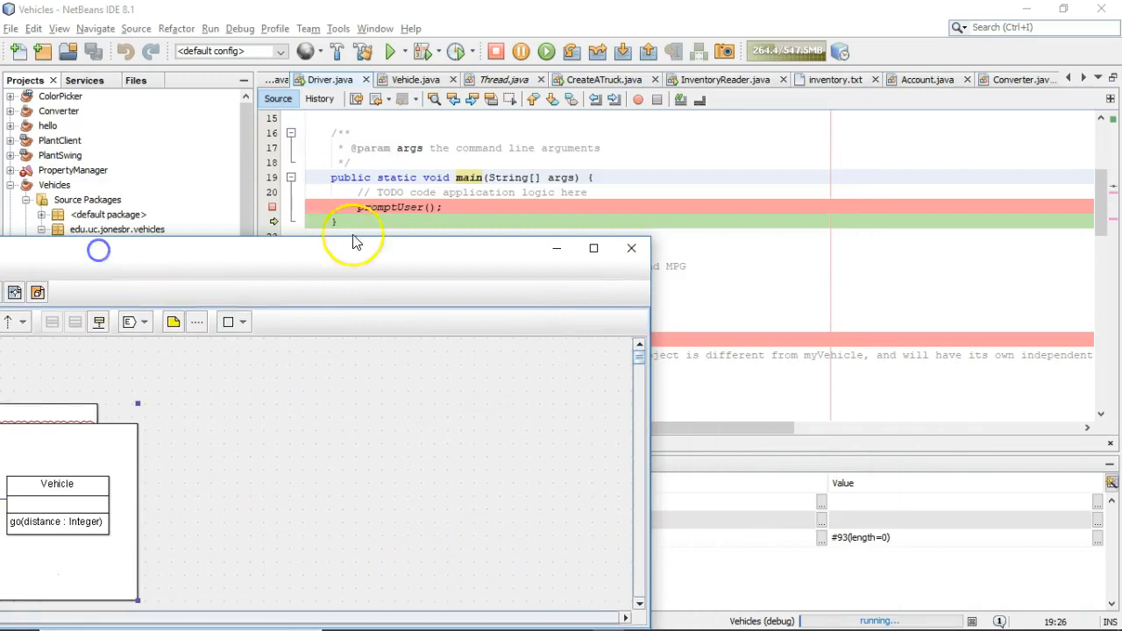
pyautogui.click(613, 195)
pyautogui.doubleClick(109, 289)
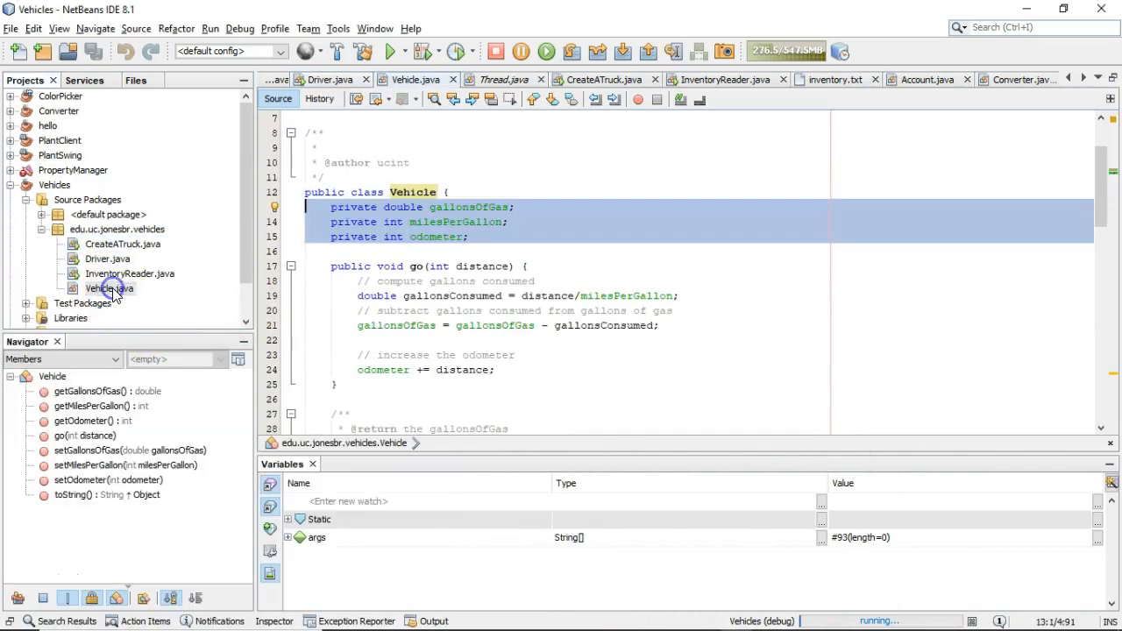
pyautogui.click(474, 266)
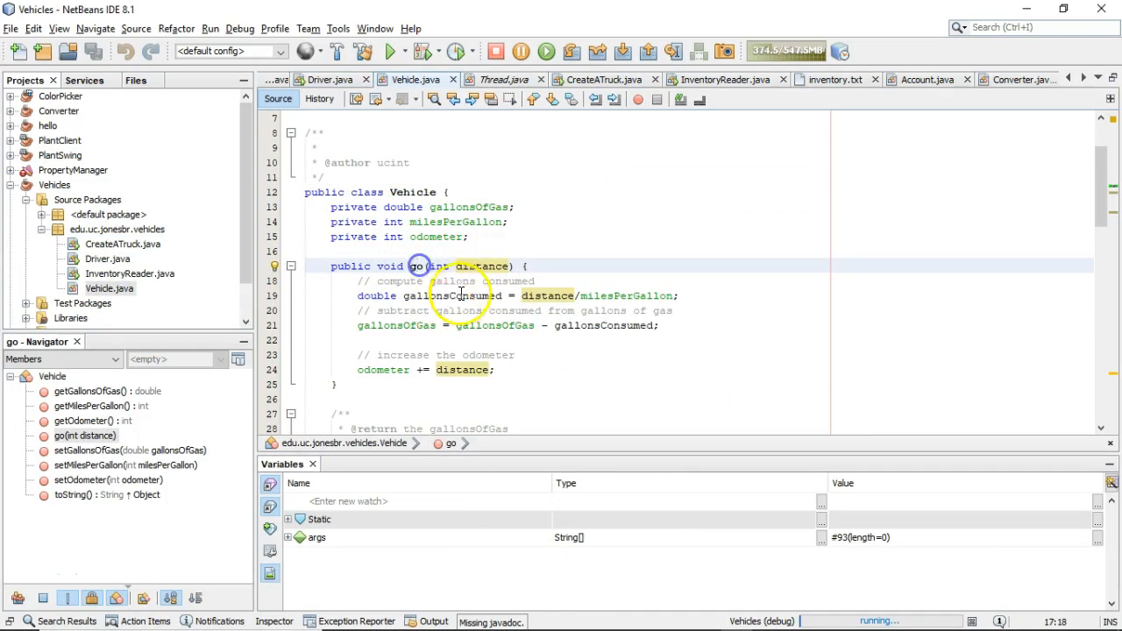
pyautogui.click(417, 266)
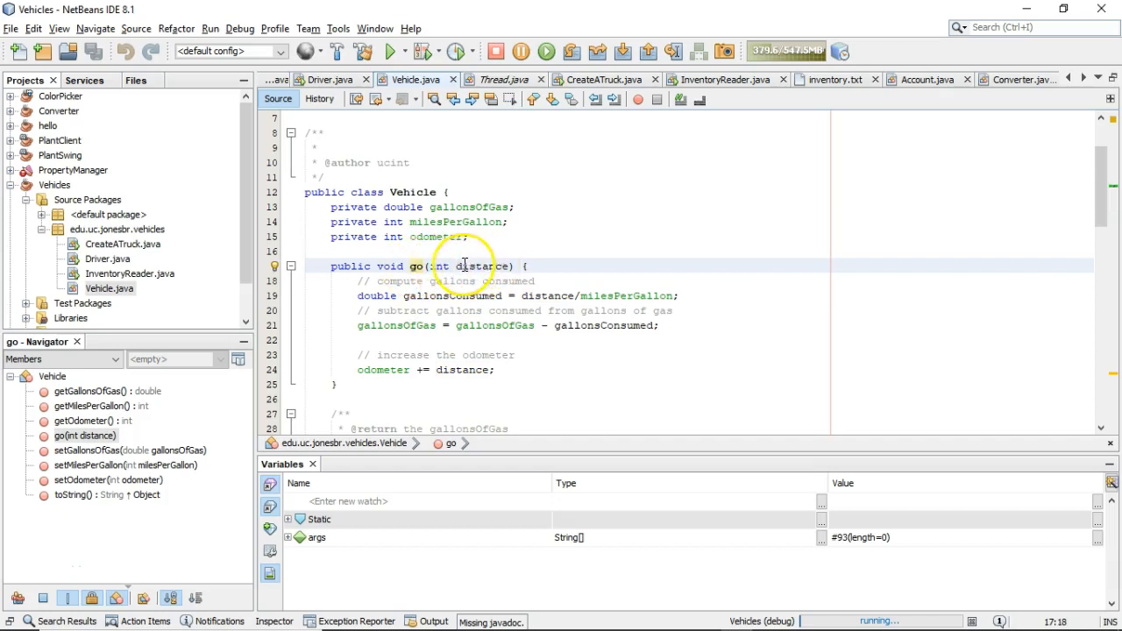
pyautogui.moveTo(456, 266); pyautogui.dragTo(494, 266)
pyautogui.click(437, 265)
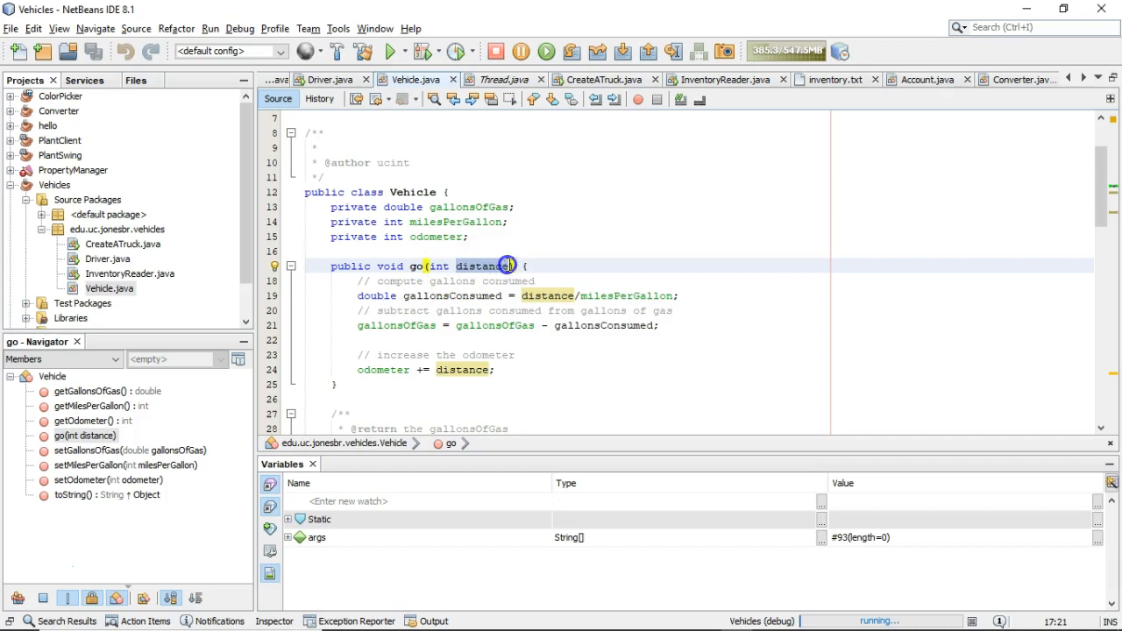
pyautogui.click(434, 265)
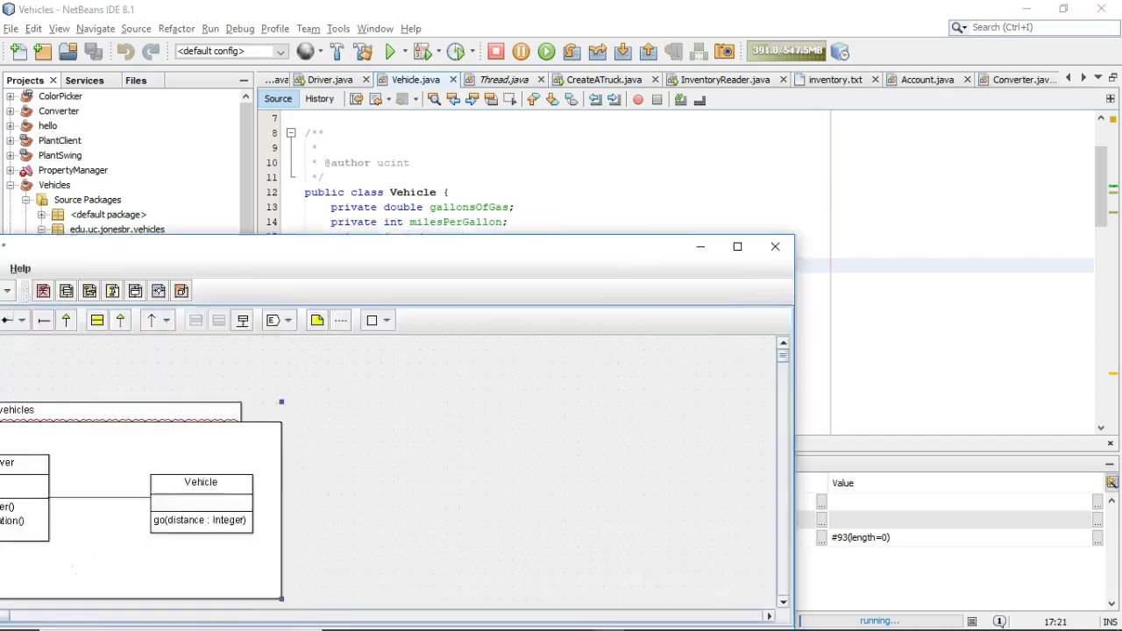
pyautogui.moveTo(211, 254); pyautogui.dragTo(162, 47)
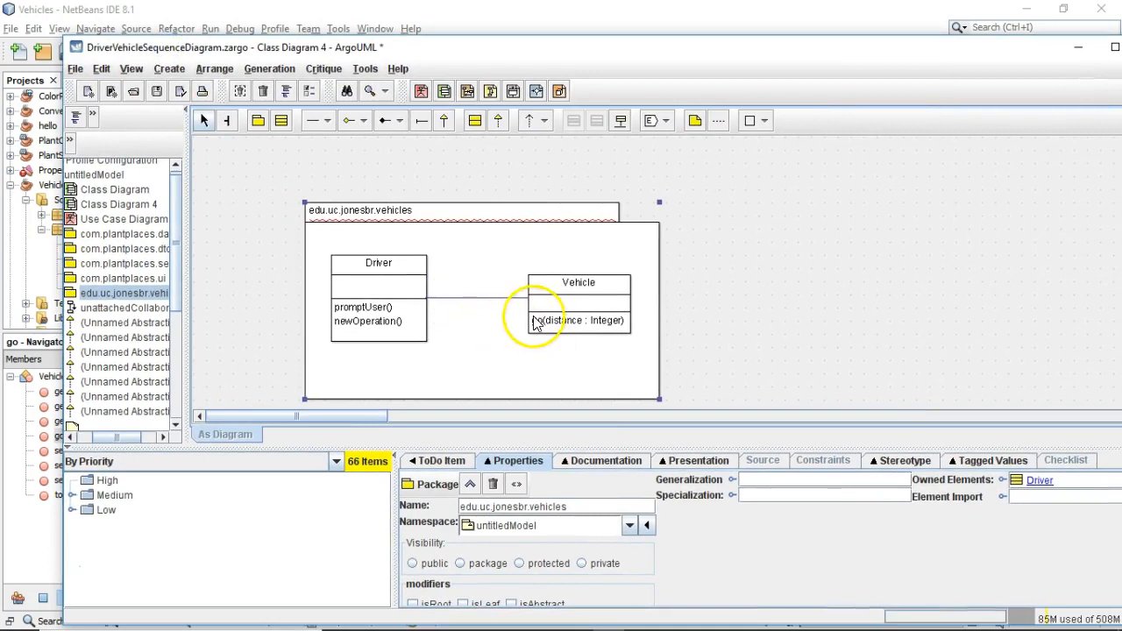
# Step: Select go, slide the ArgoUML window down and up to compare with Vehicle.java, then maximize it
pyautogui.click(537, 324)
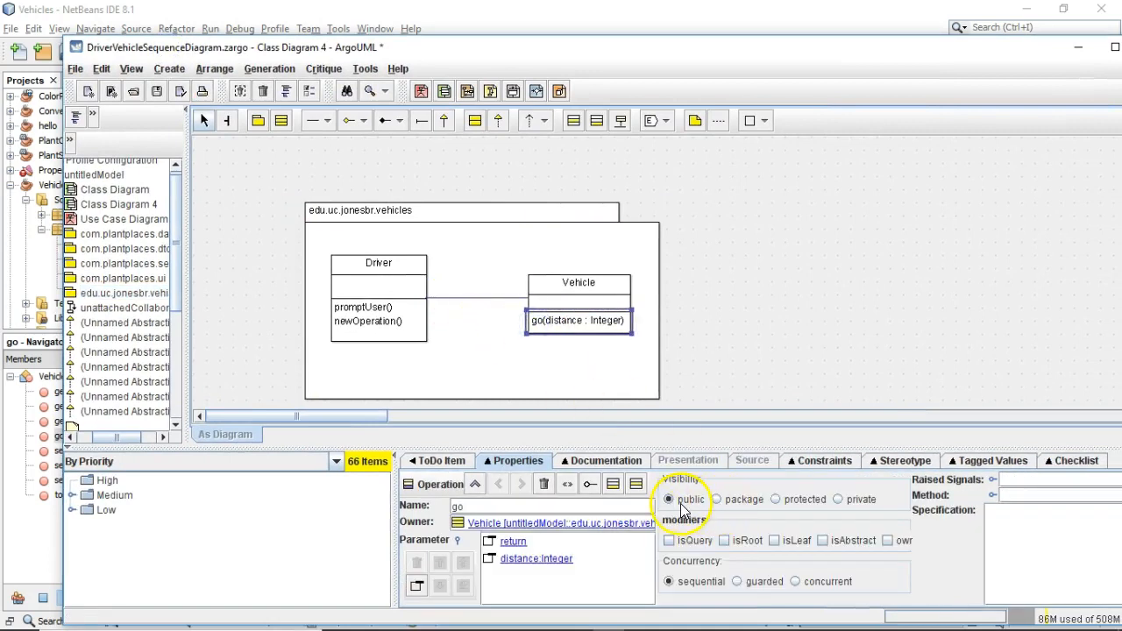
pyautogui.moveTo(677, 48); pyautogui.dragTo(666, 291)
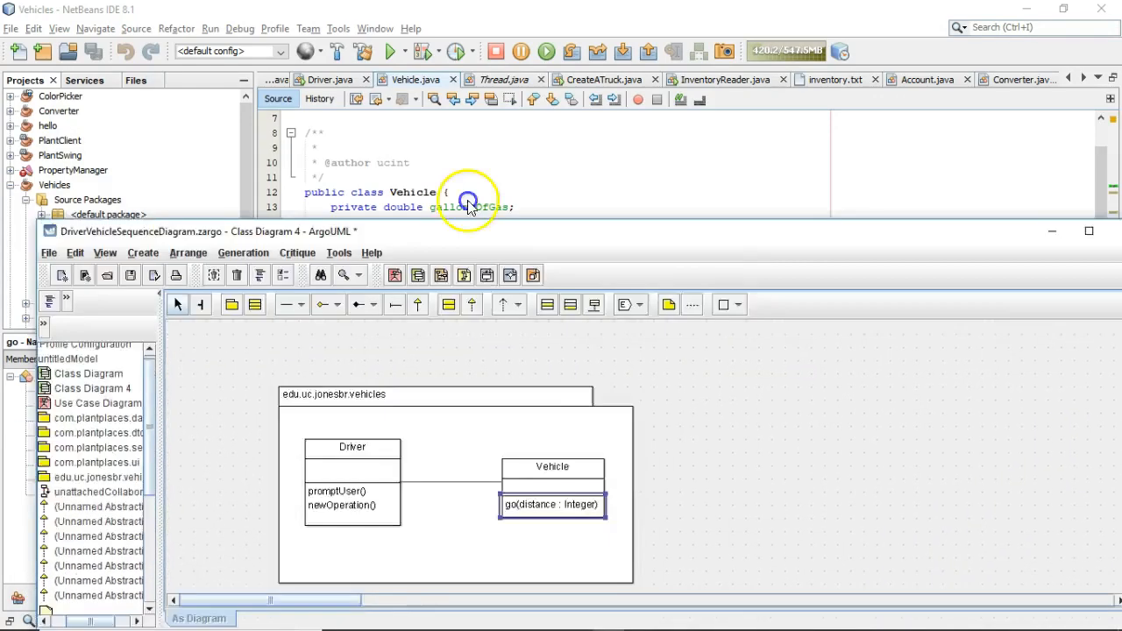
pyautogui.moveTo(469, 231); pyautogui.dragTo(476, 43)
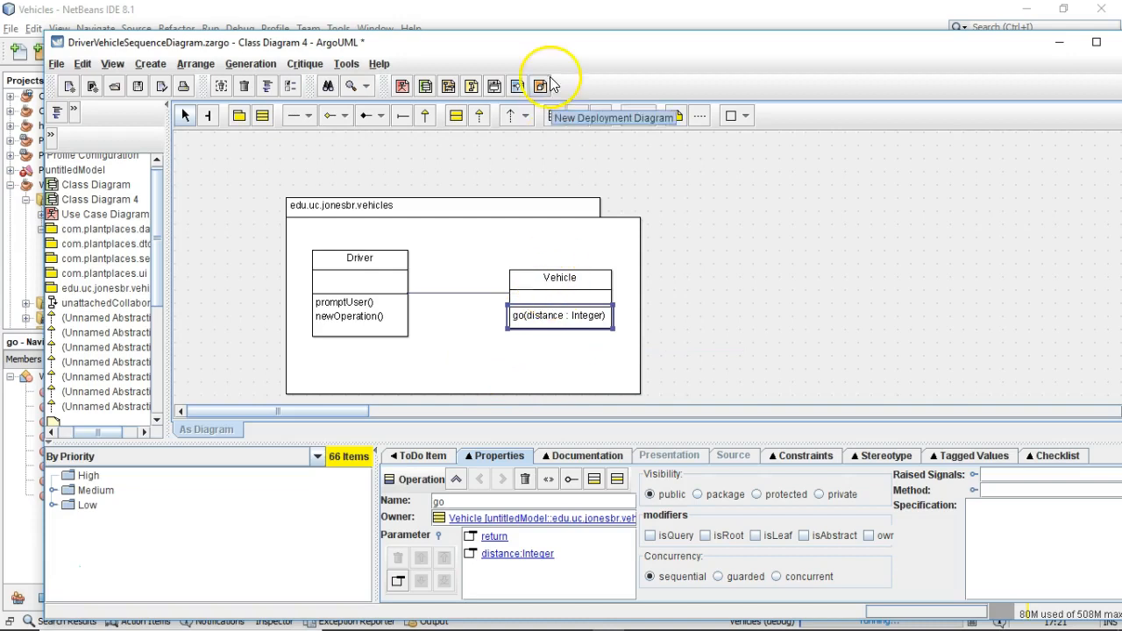
pyautogui.moveTo(570, 49); pyautogui.dragTo(557, 314)
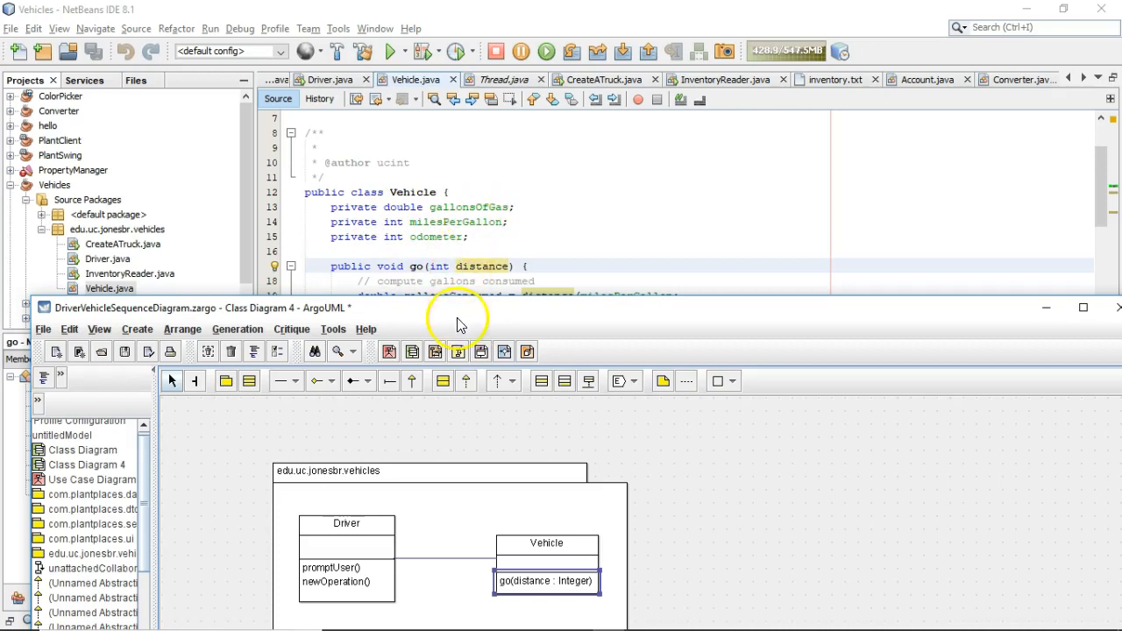
pyautogui.moveTo(451, 313); pyautogui.dragTo(451, 100)
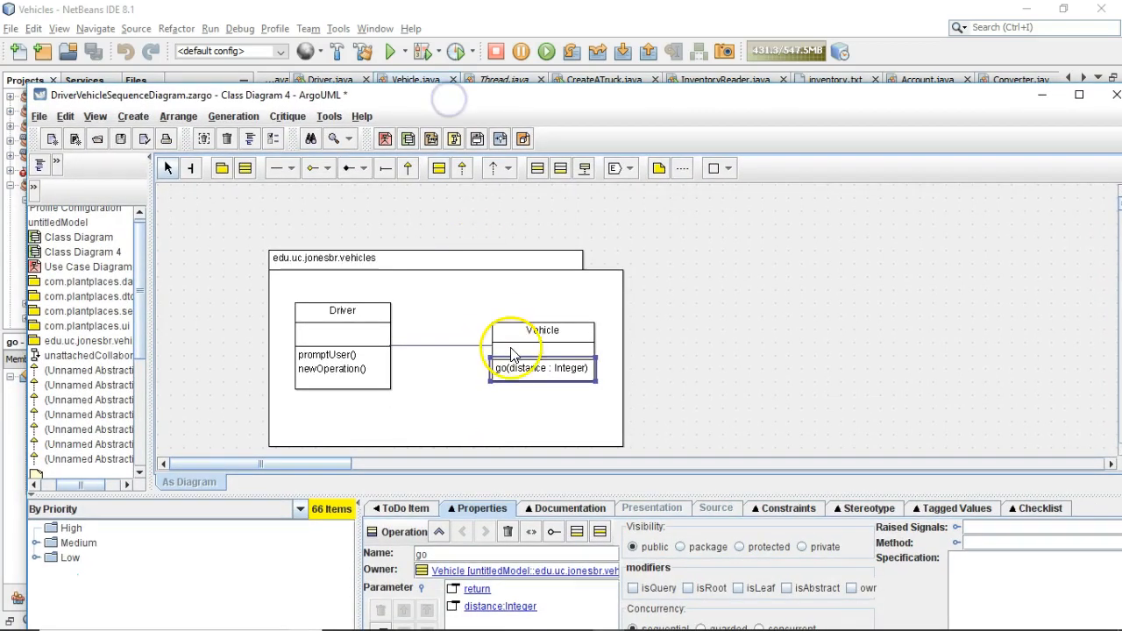
pyautogui.doubleClick(658, 104)
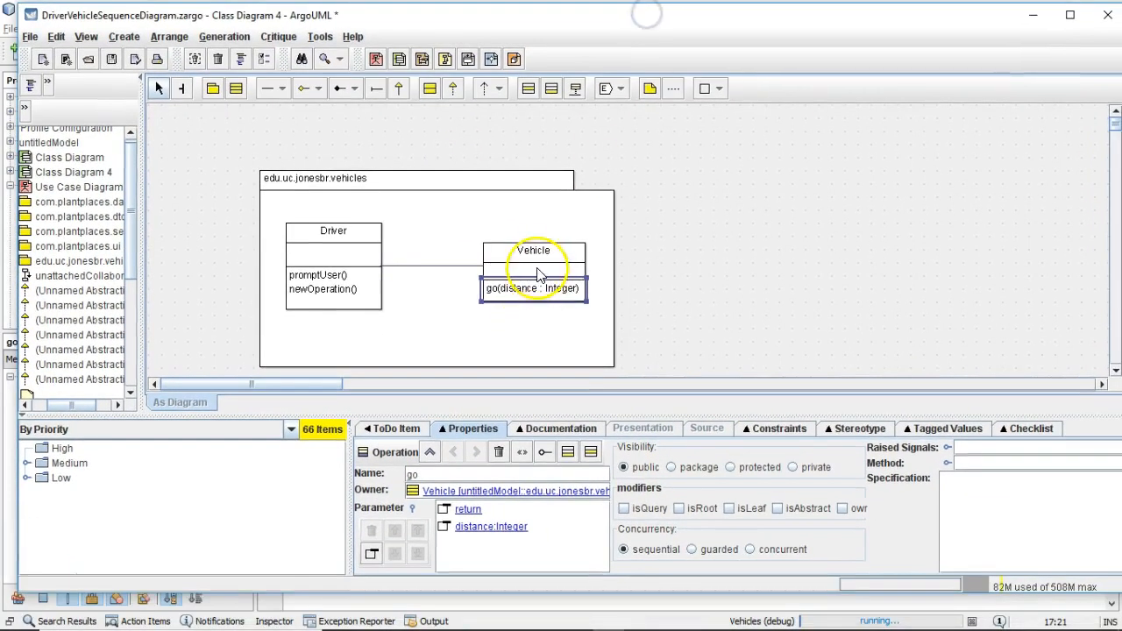
# Step: Add a milesPerGallon : Integer attribute to Vehicle and start a second attribute, odometer
pyautogui.click(541, 270)
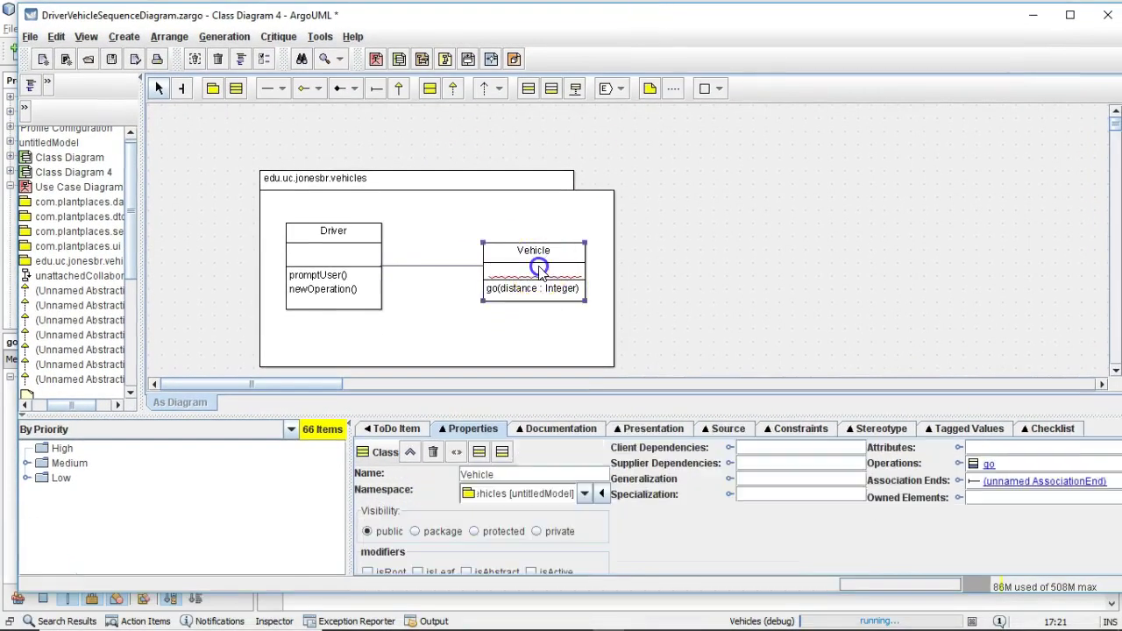
pyautogui.doubleClick(583, 275)
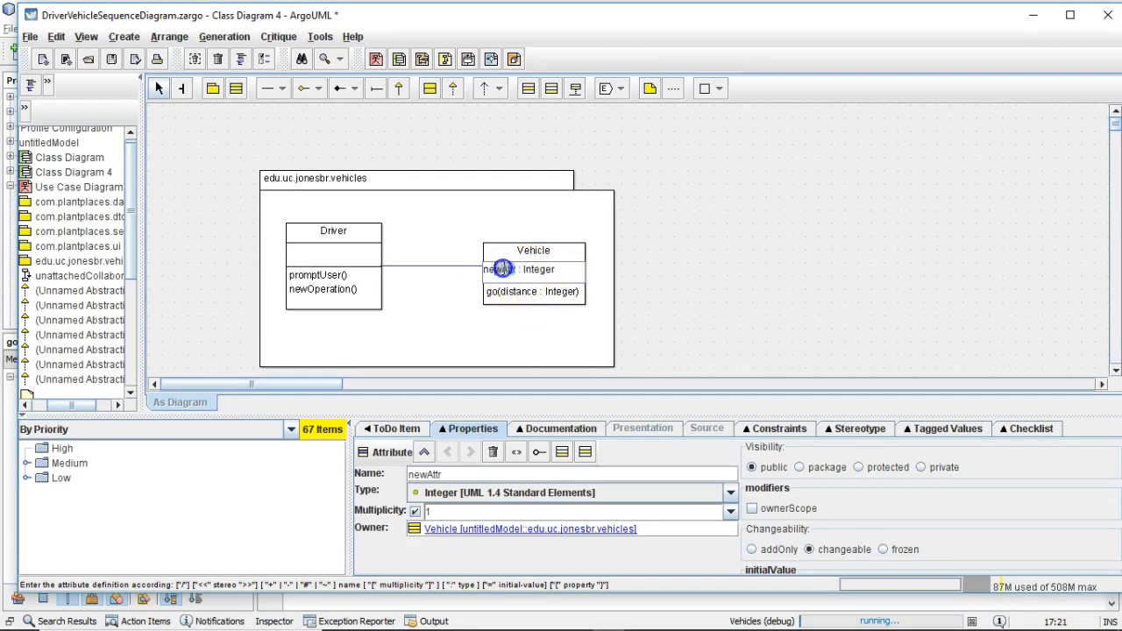
pyautogui.moveTo(515, 269); pyautogui.dragTo(456, 269)
pyautogui.write('milesPerGallo')
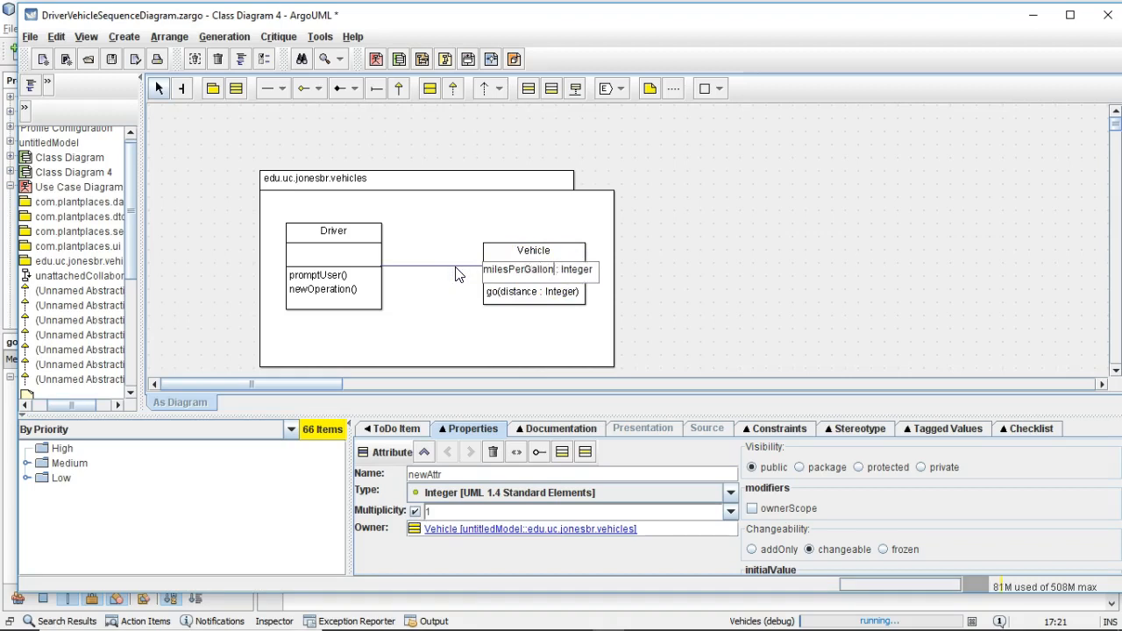
pyautogui.press('Return')
pyautogui.click(578, 271)
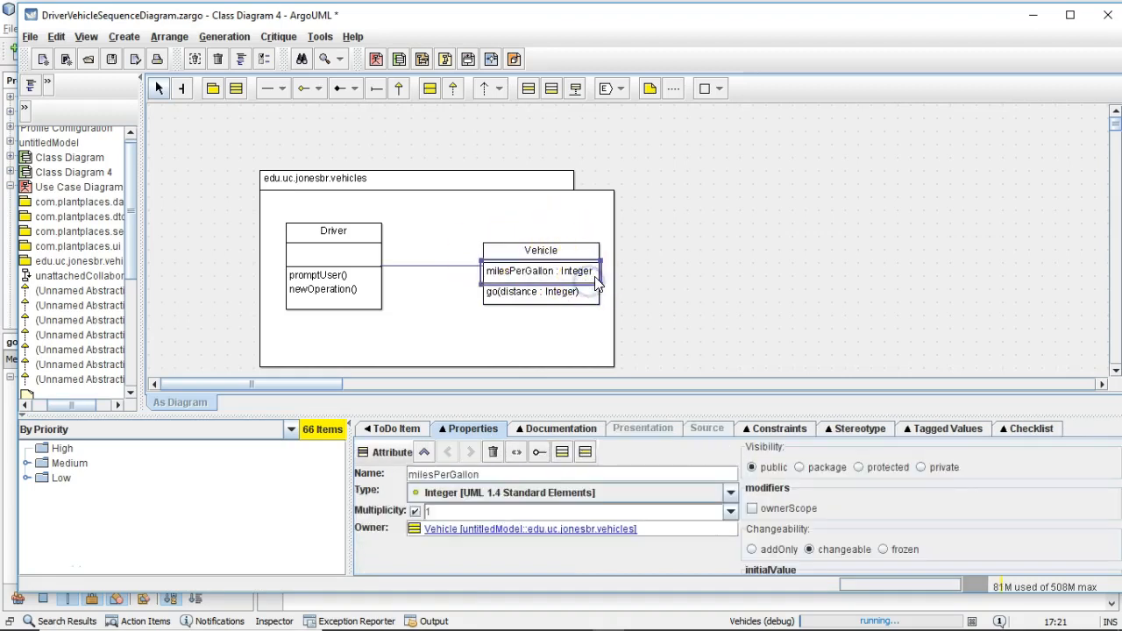
pyautogui.click(586, 452)
pyautogui.write('odometer')
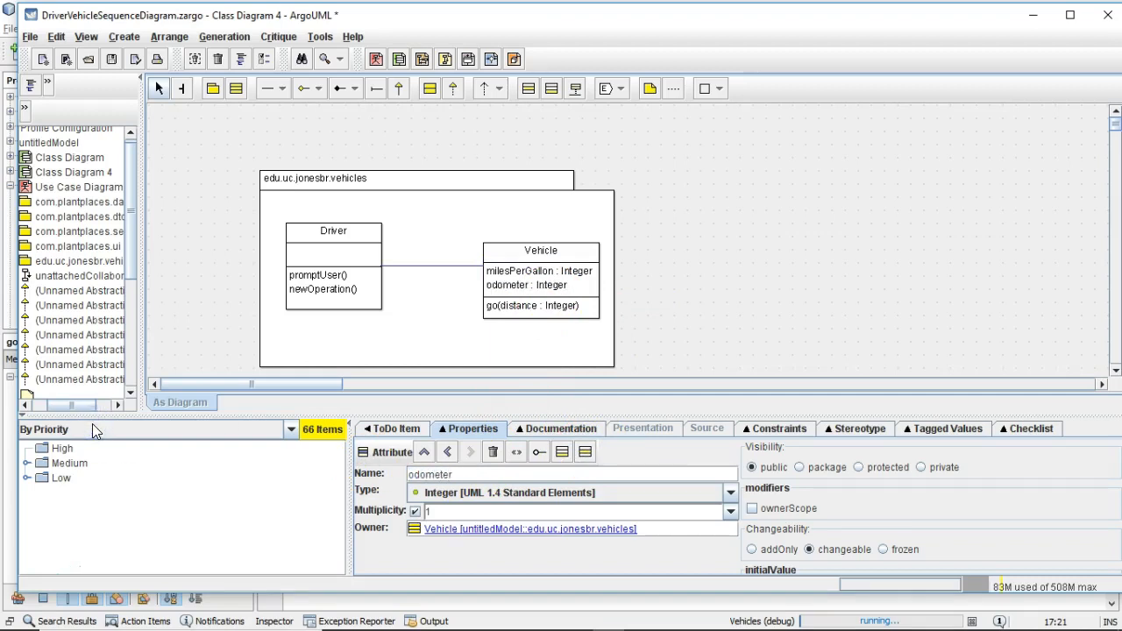
# Step: Delete the stray attribute from Vehicle and reselect the class with the properties pane enlarged
pyautogui.click(412, 333)
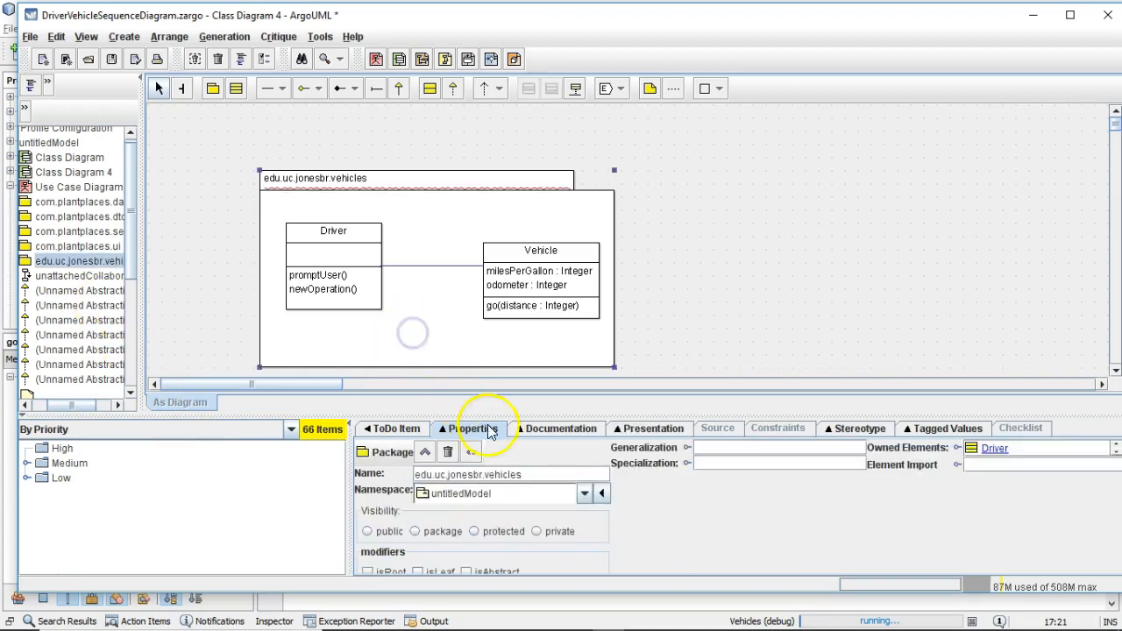
pyautogui.click(549, 307)
pyautogui.doubleClick(549, 306)
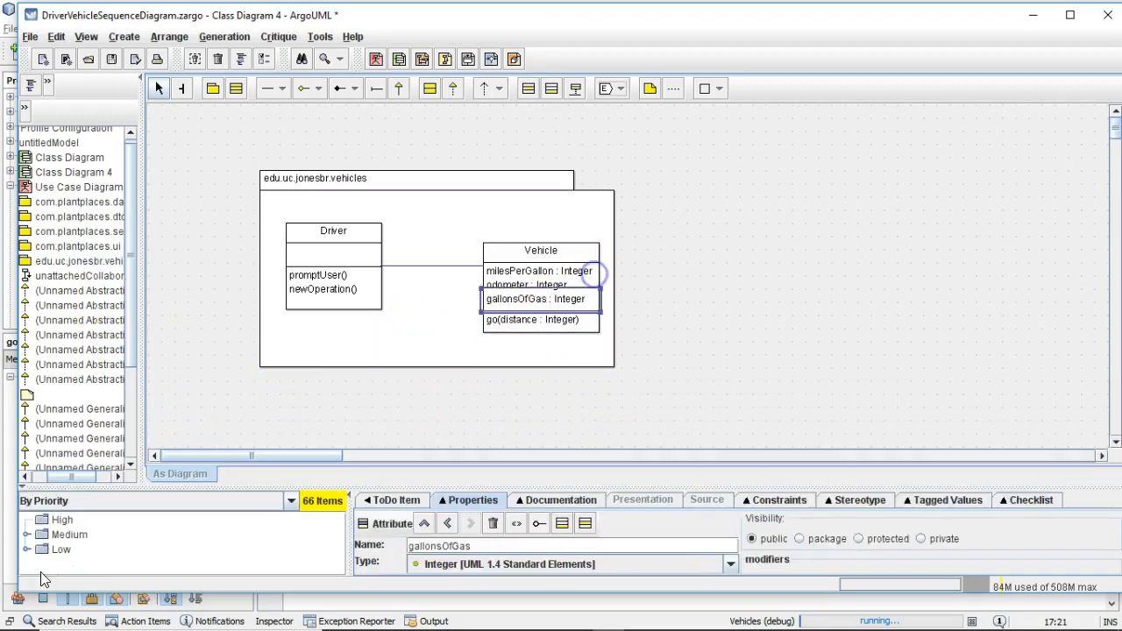
pyautogui.press('Delete')
pyautogui.click(574, 251)
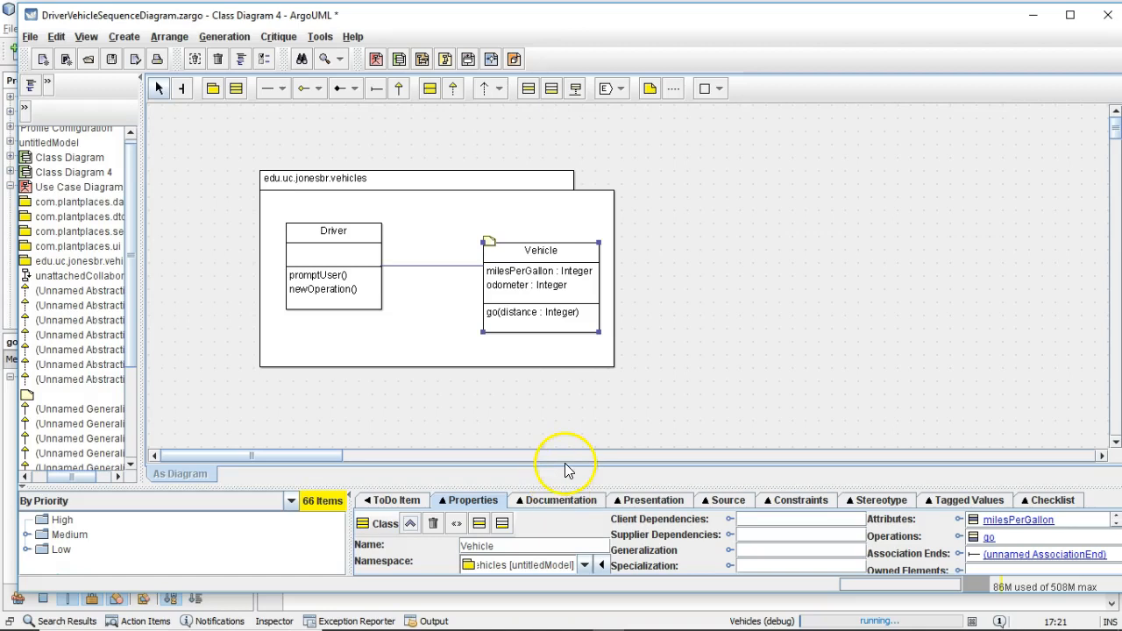
pyautogui.moveTo(567, 484); pyautogui.dragTo(569, 410)
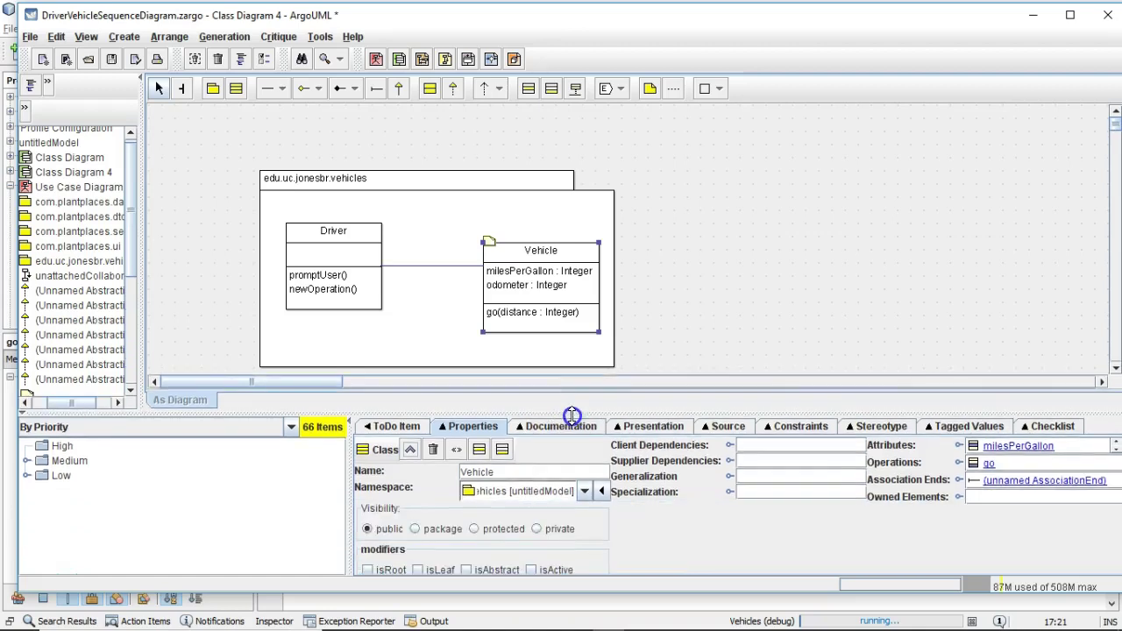
# Step: Add a third attribute named gallonsOfGas and set its type to String
pyautogui.click(478, 449)
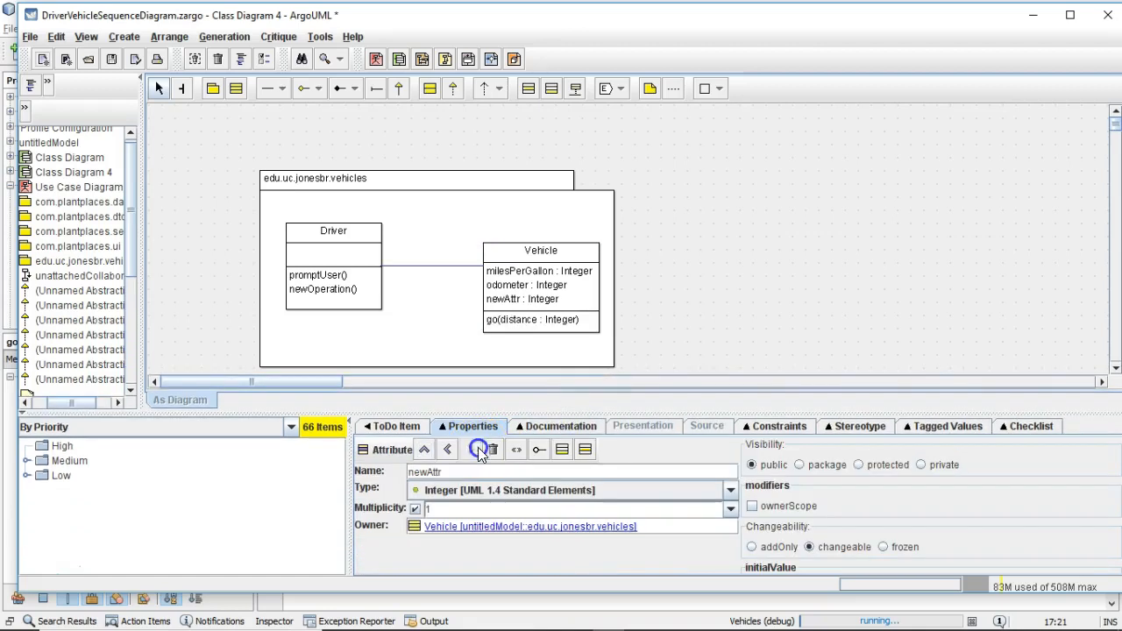
pyautogui.moveTo(476, 474); pyautogui.dragTo(300, 478)
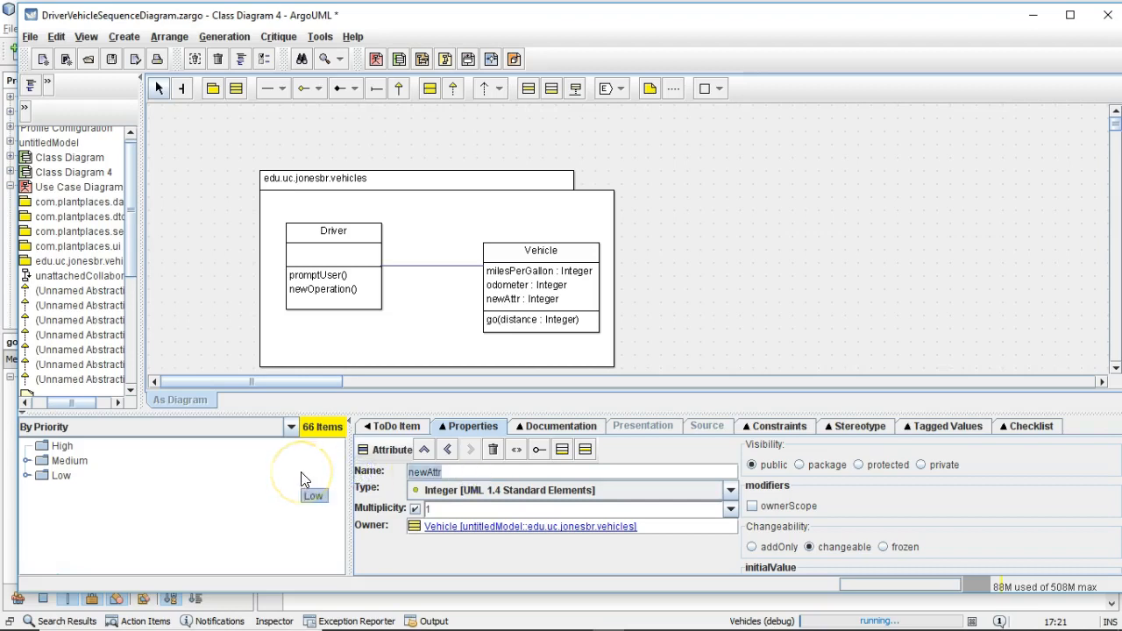
pyautogui.write('gallonsOfGas')
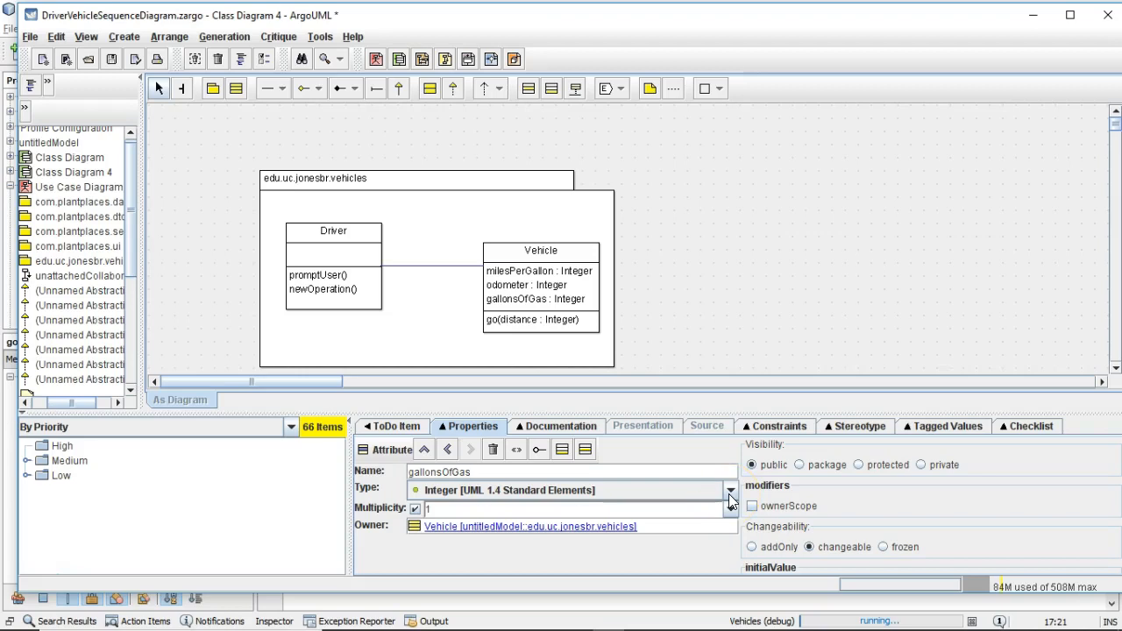
pyautogui.click(729, 493)
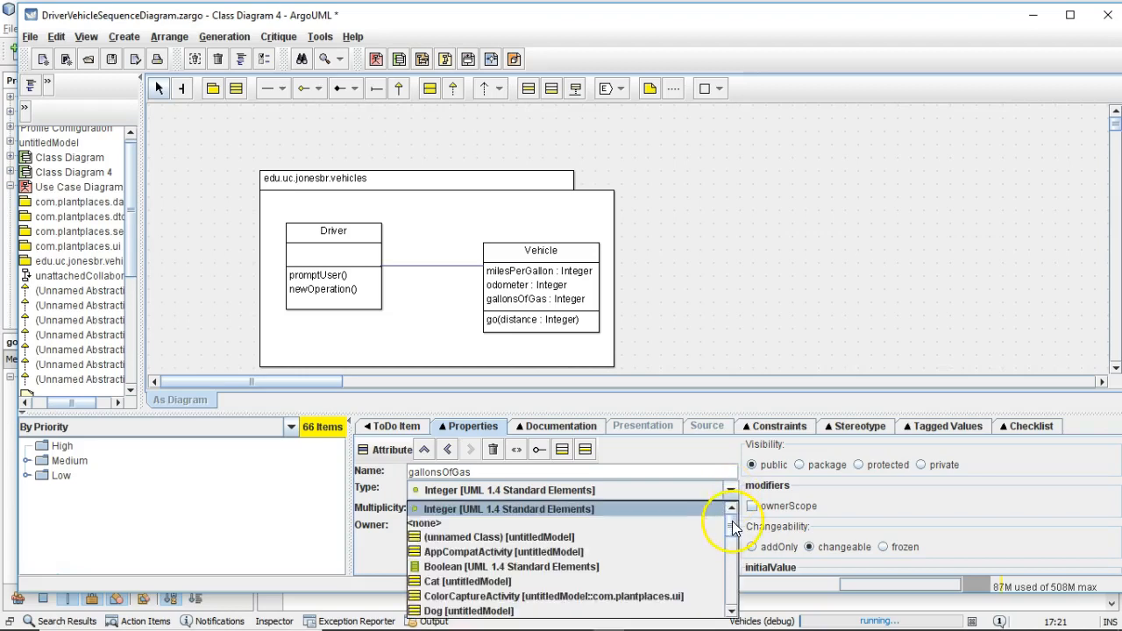
pyautogui.moveTo(732, 522)
pyautogui.mouseDown()
pyautogui.moveTo(733, 600)
pyautogui.moveTo(727, 500)
pyautogui.mouseUp()
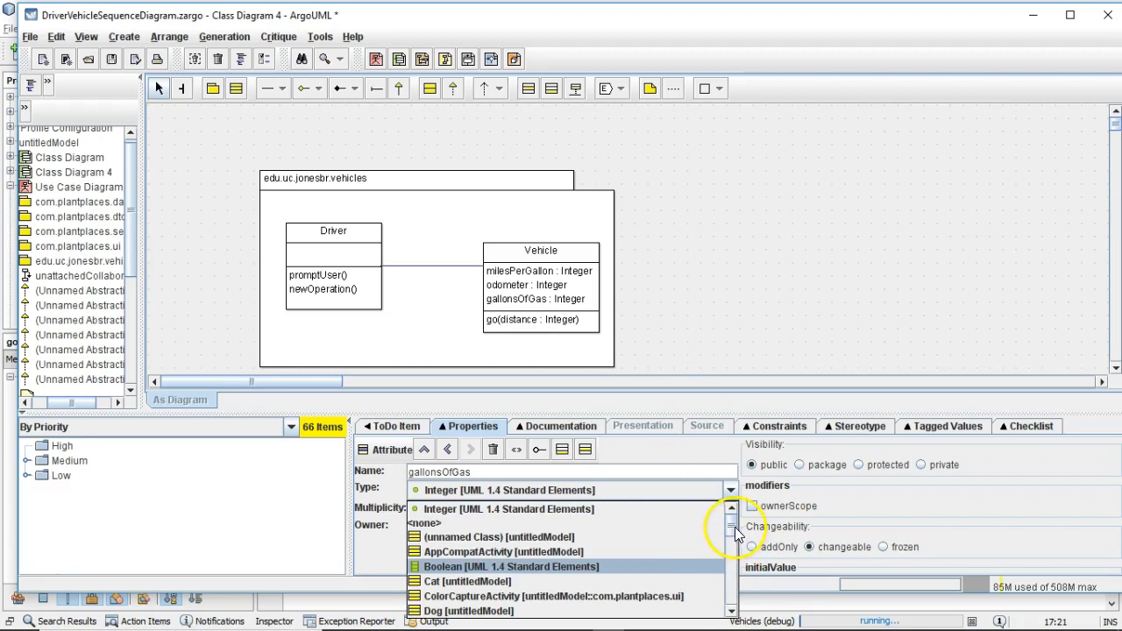
pyautogui.moveTo(735, 522); pyautogui.dragTo(732, 596)
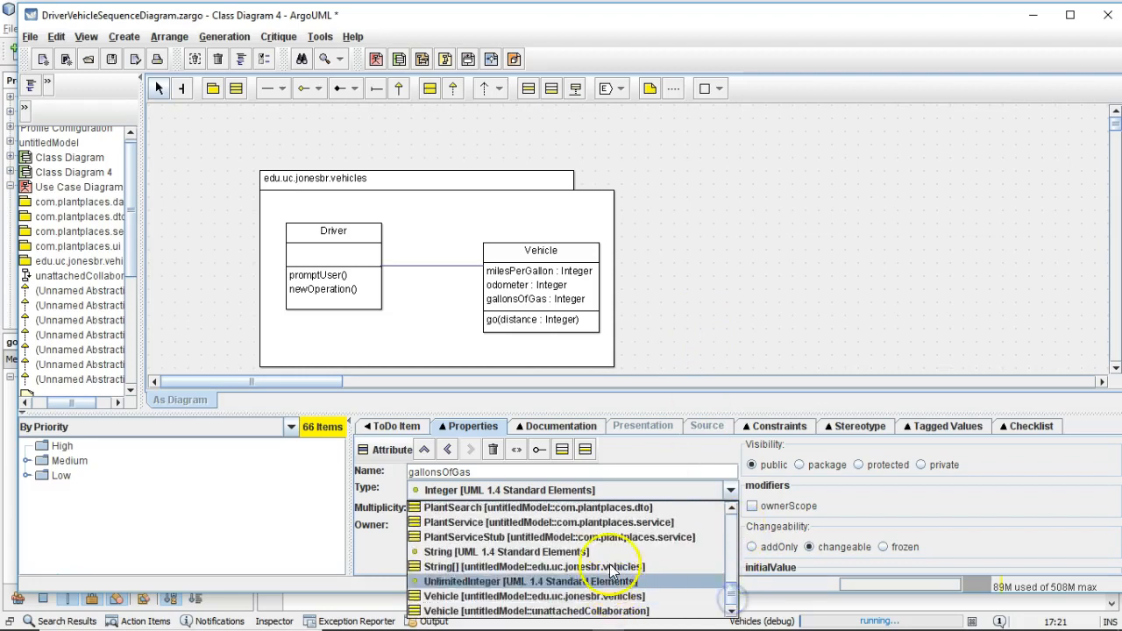
pyautogui.click(616, 554)
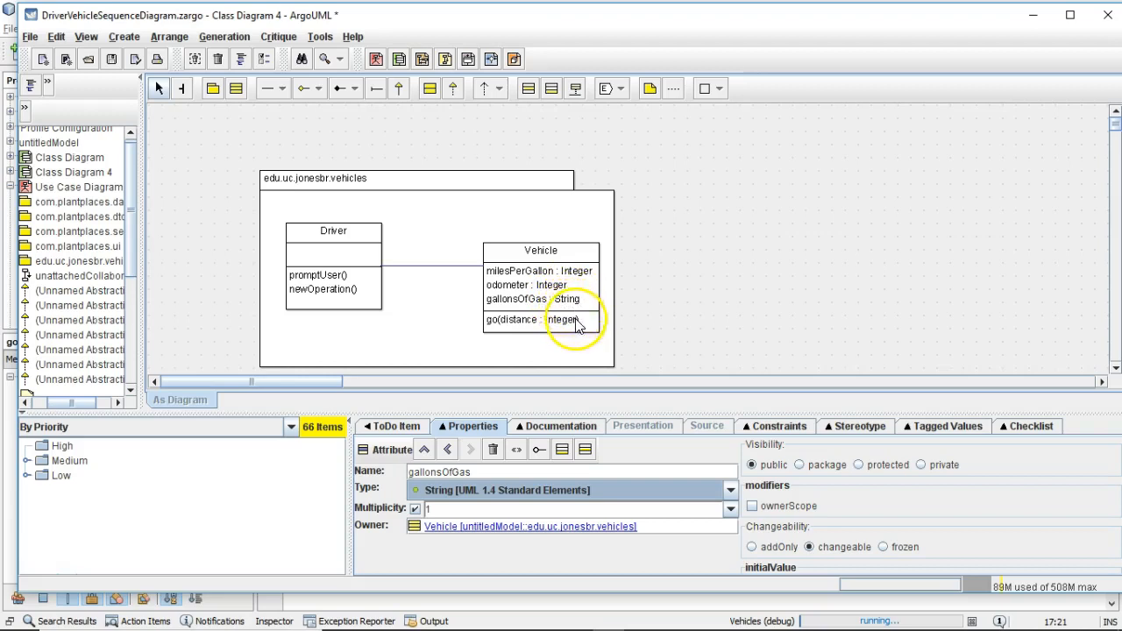
# Step: Create a new datatype named Double on the canvas right of the package and widen its box
pyautogui.click(622, 89)
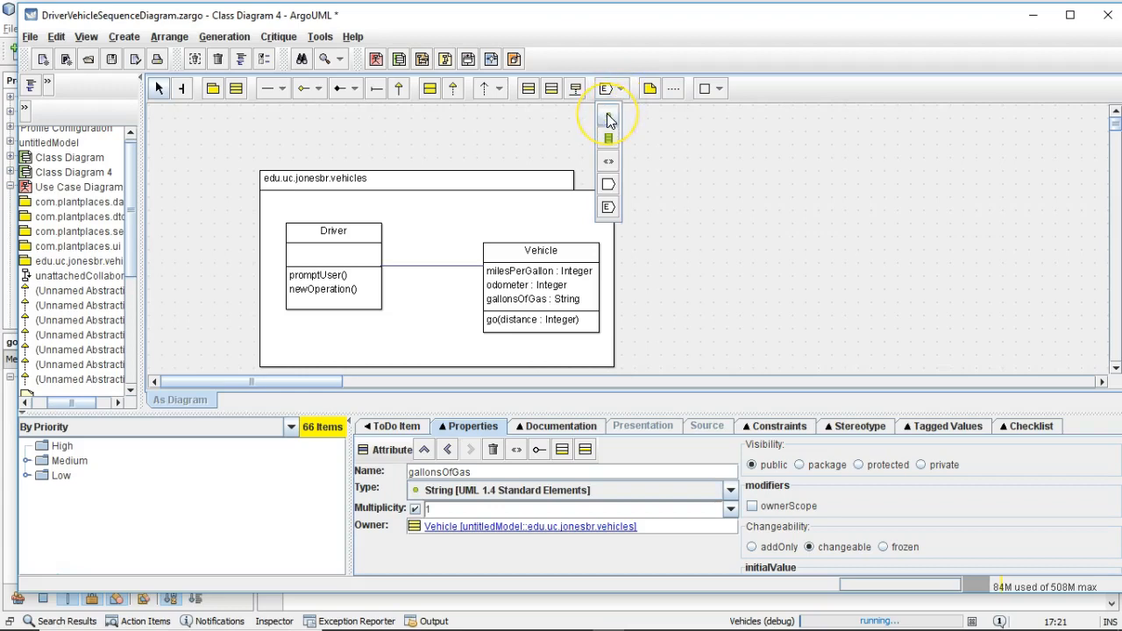
pyautogui.click(607, 116)
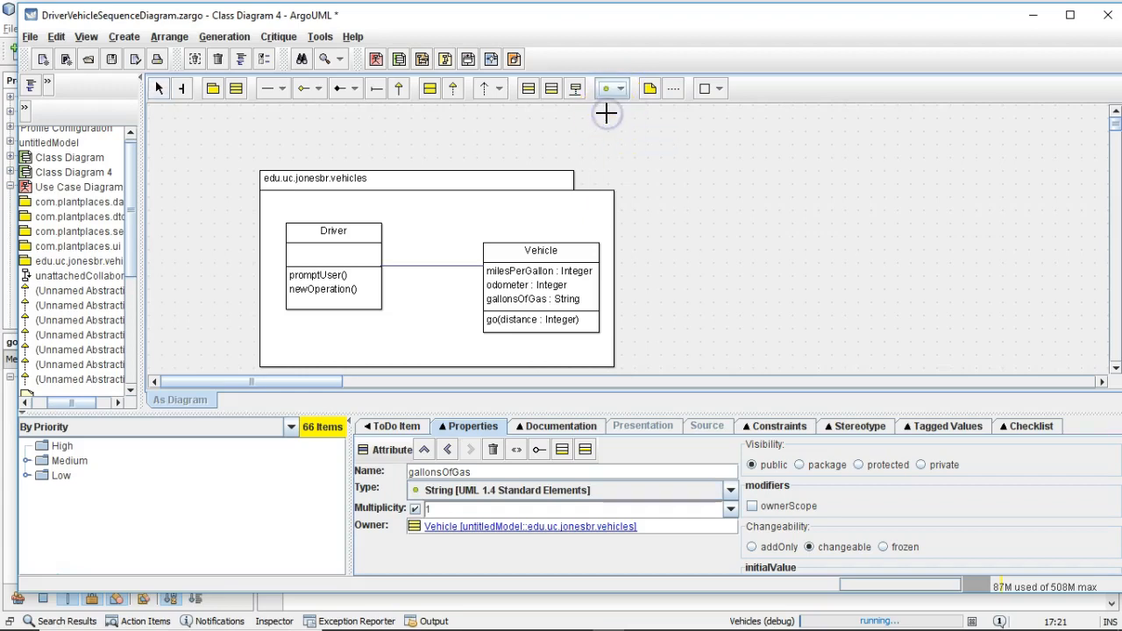
pyautogui.click(639, 305)
pyautogui.doubleClick(672, 332)
pyautogui.write('Double')
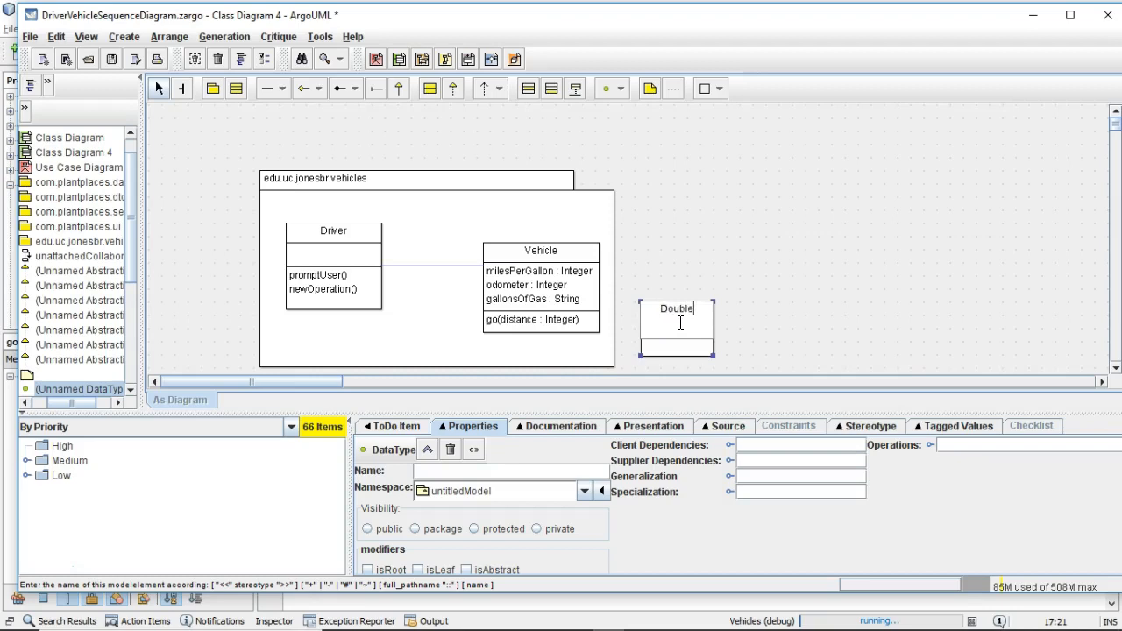
pyautogui.click(802, 268)
pyautogui.moveTo(713, 329)
pyautogui.mouseDown()
pyautogui.moveTo(798, 307)
pyautogui.moveTo(785, 289)
pyautogui.mouseUp()
pyautogui.moveTo(754, 325)
pyautogui.mouseDown()
pyautogui.moveTo(821, 386)
pyautogui.moveTo(833, 283)
pyautogui.mouseUp()
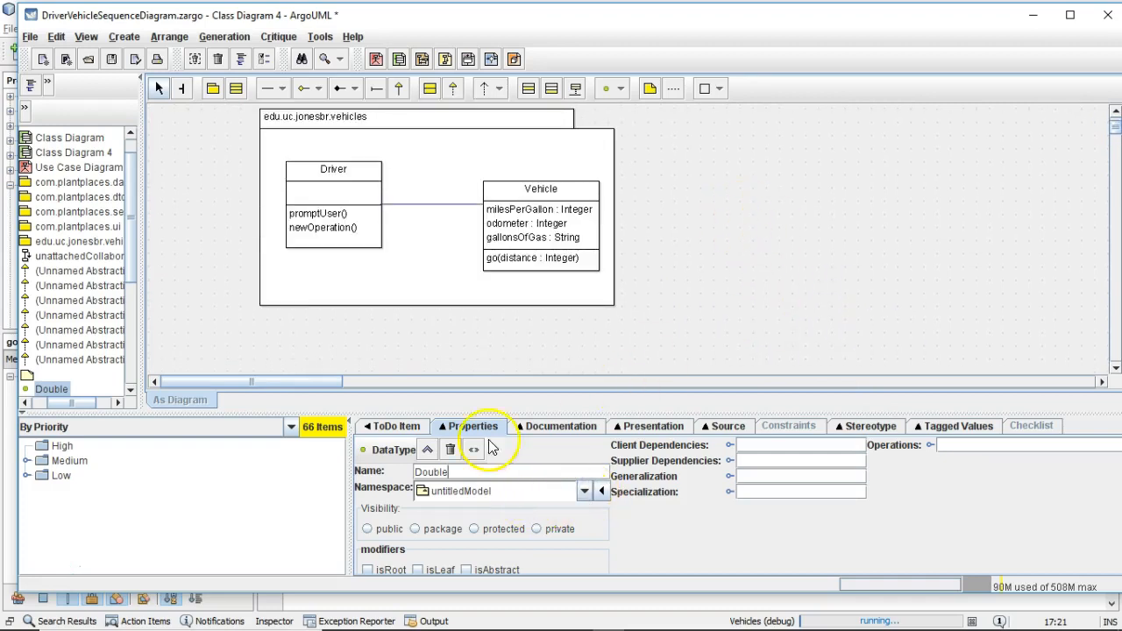
# Step: Change gallonsOfGas's type to the new Double [untitledModel] datatype
pyautogui.click(544, 239)
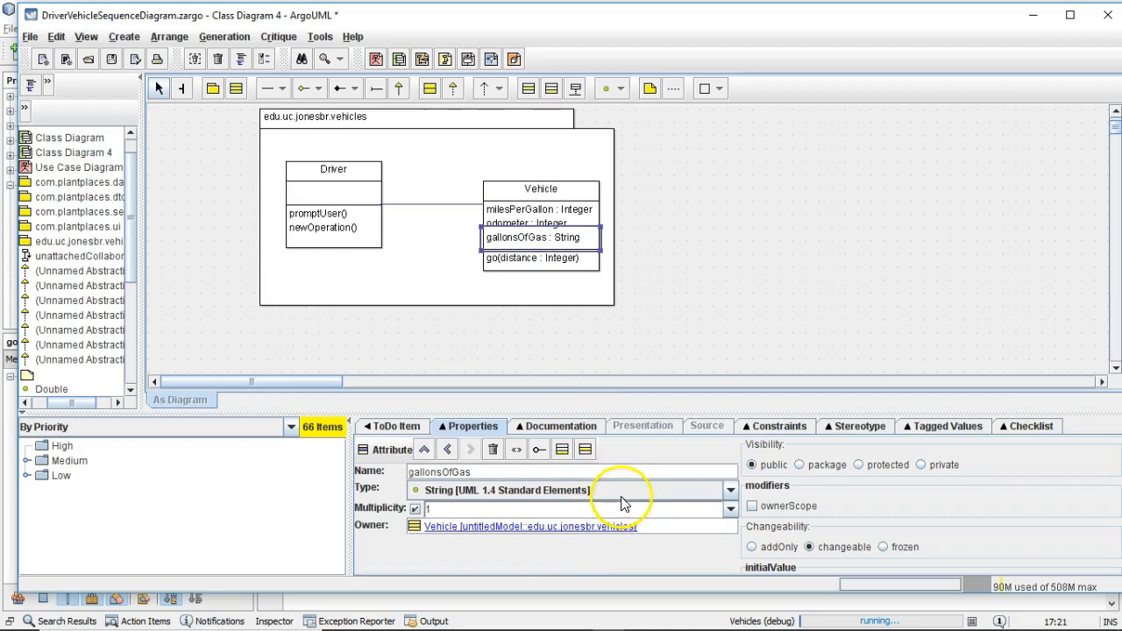
pyautogui.click(733, 490)
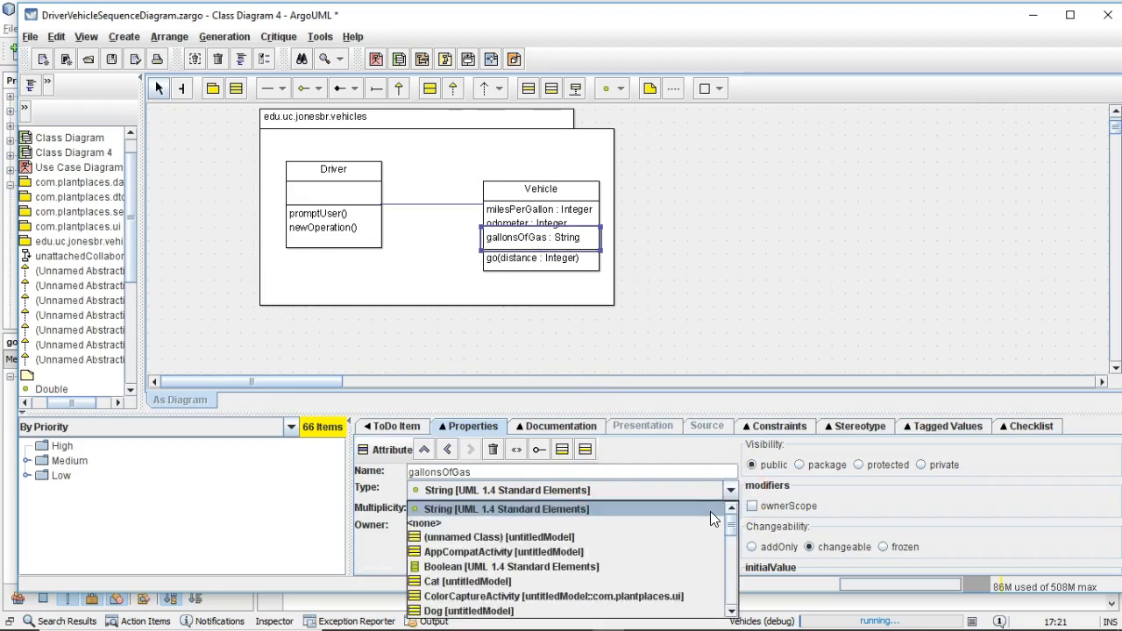
pyautogui.moveTo(731, 513); pyautogui.dragTo(730, 548)
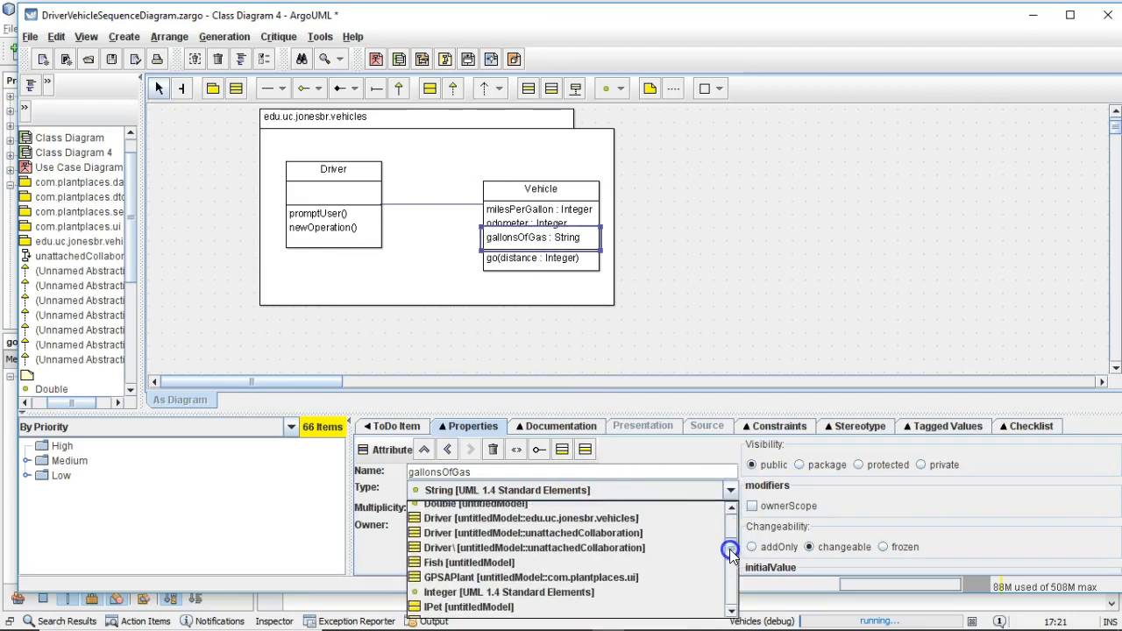
pyautogui.click(526, 511)
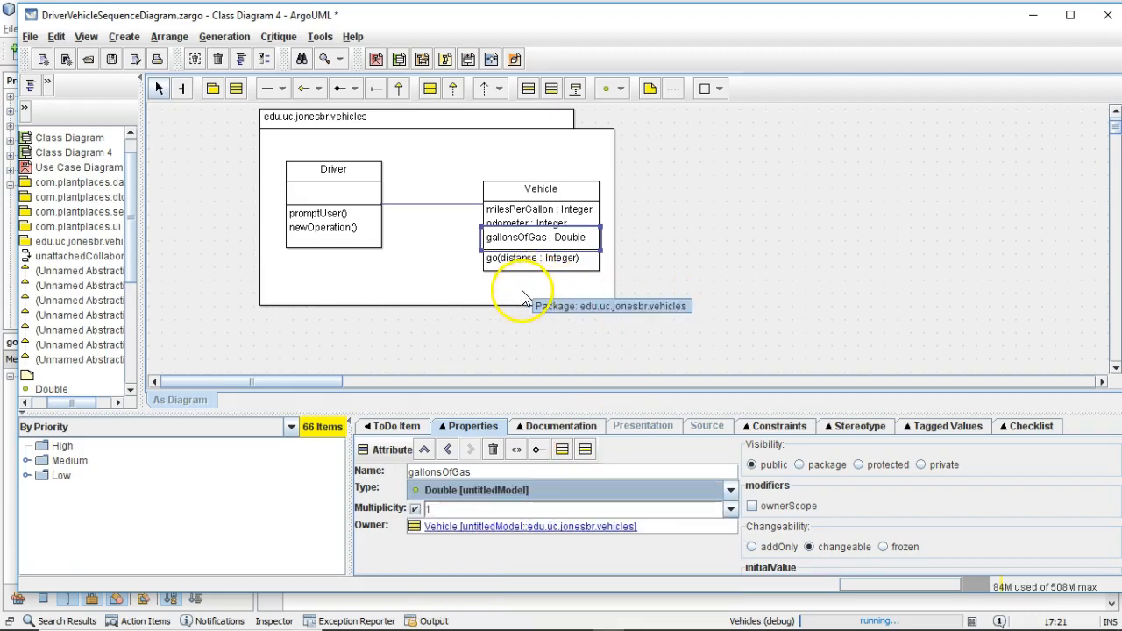
pyautogui.click(439, 273)
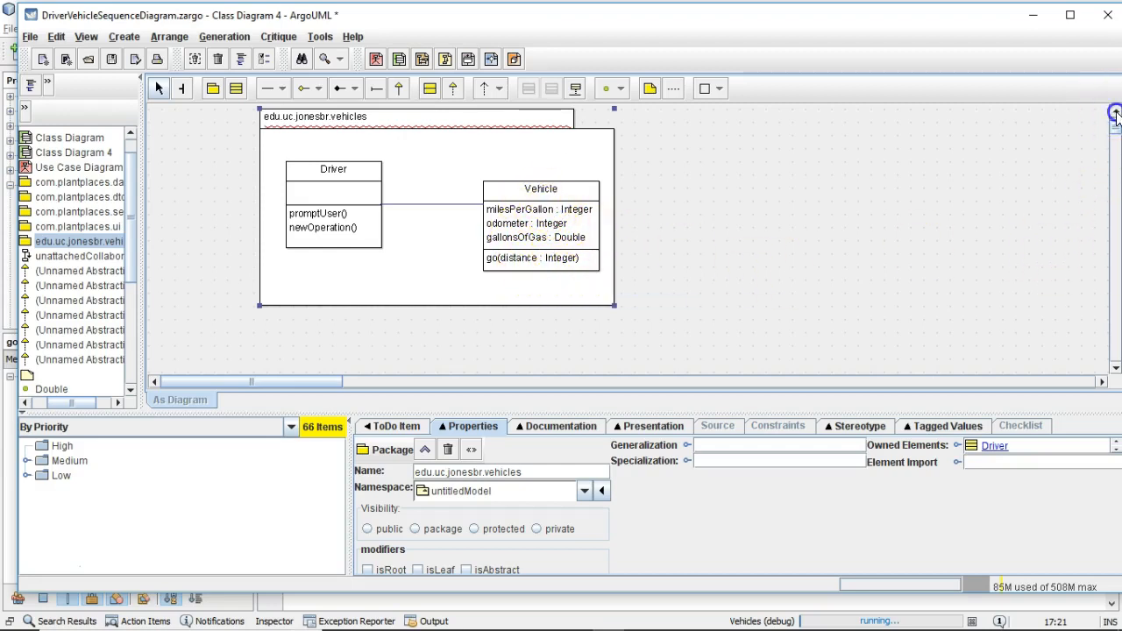
pyautogui.moveTo(1115, 119); pyautogui.dragTo(1115, 114)
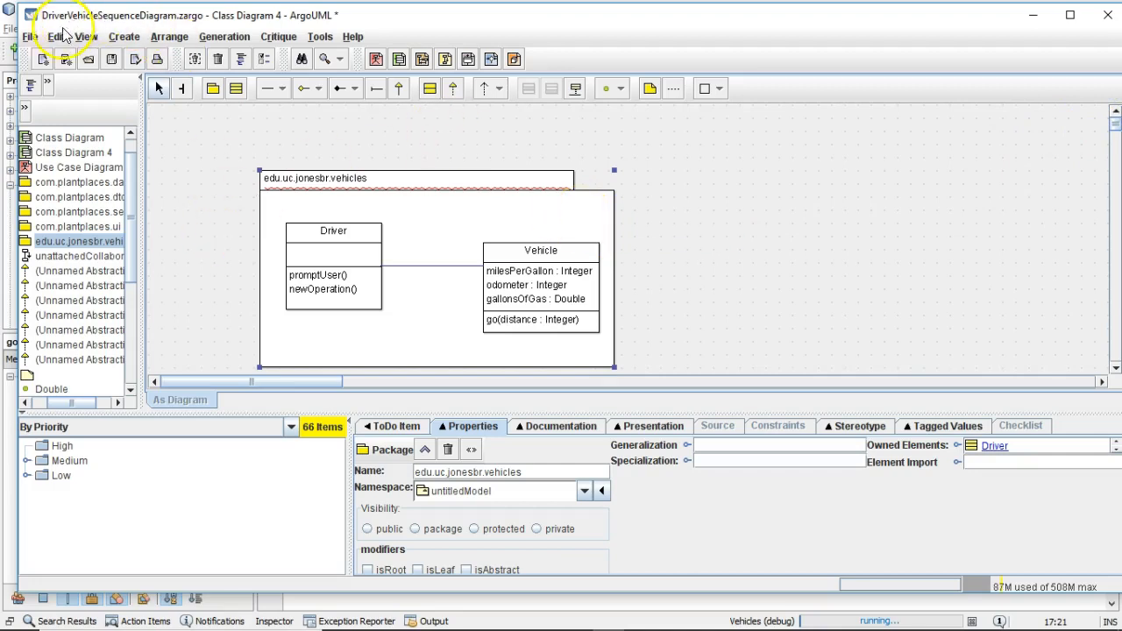
# Step: Save the project and open View > Goto Diagram…
pyautogui.click(113, 59)
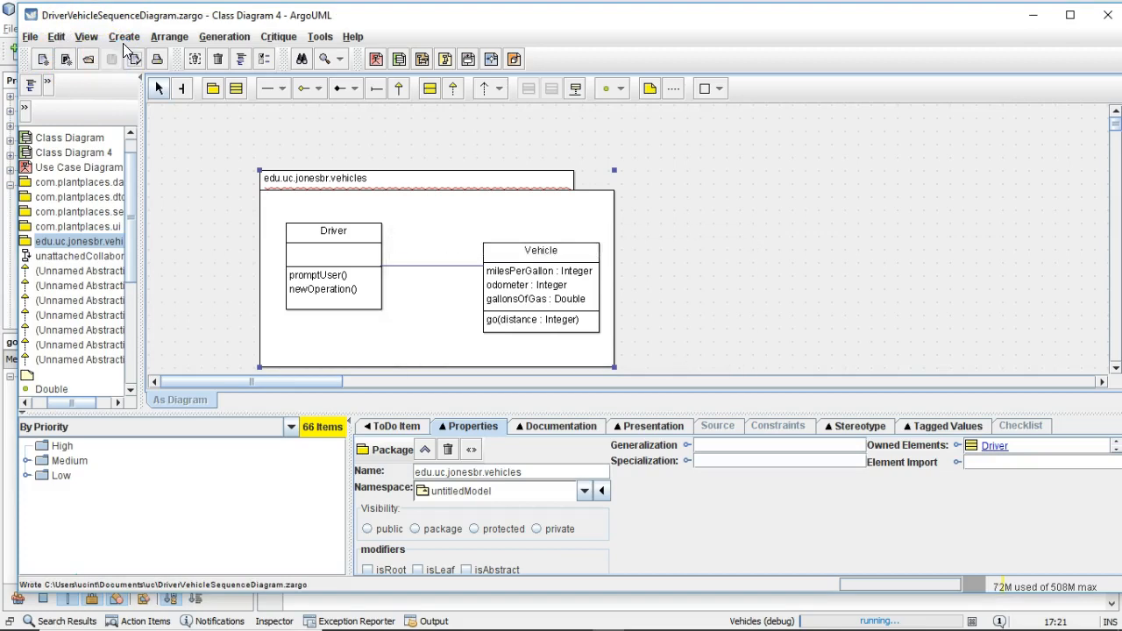
pyautogui.click(225, 36)
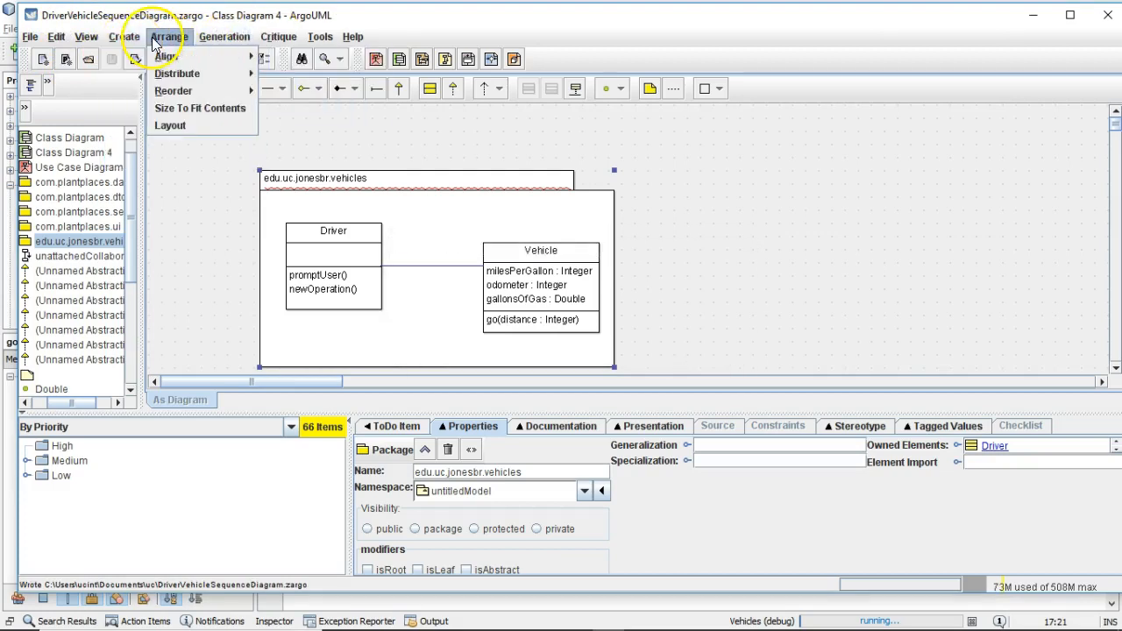
pyautogui.moveTo(86, 36)
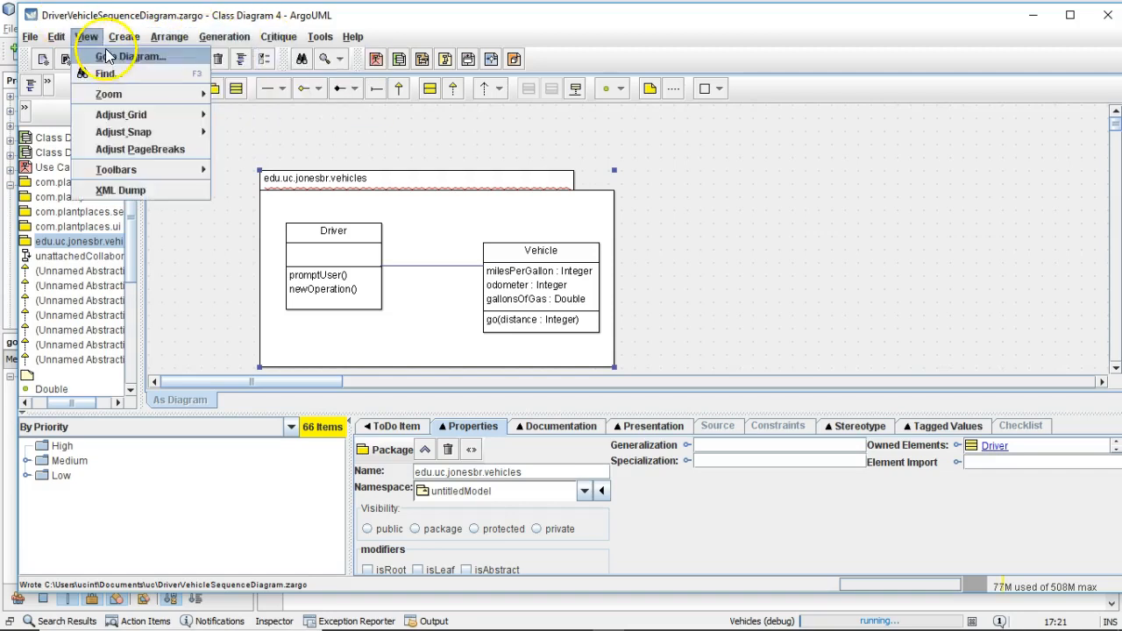
pyautogui.click(130, 57)
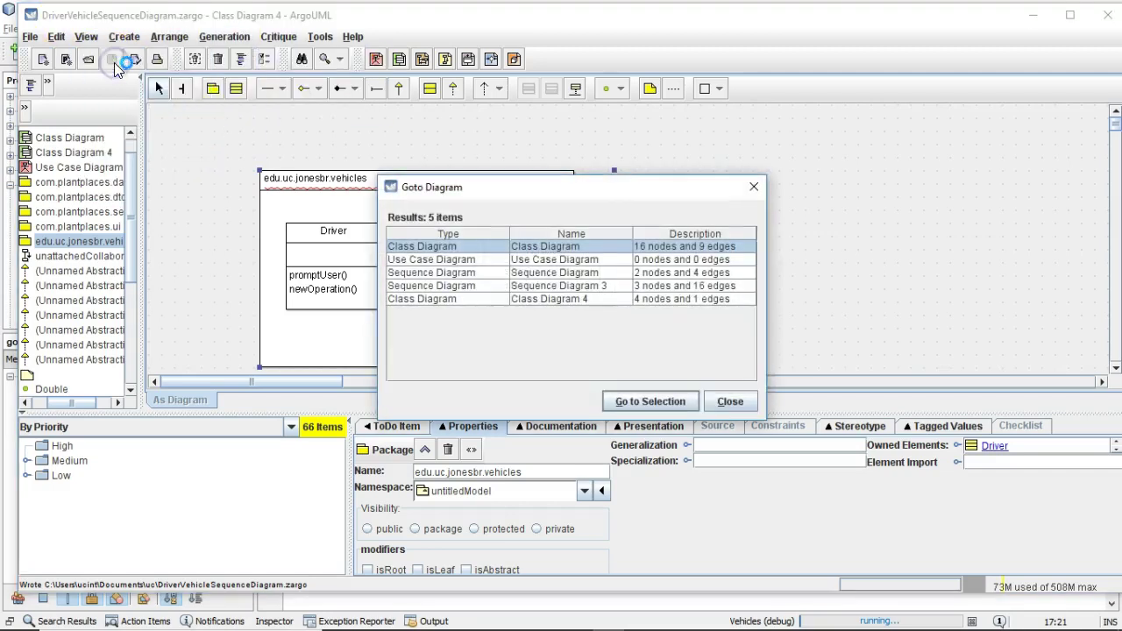
# Step: Go to the first Class Diagram showing IPet with Dog, Cat and Fish, and close the dialog
pyautogui.click(497, 303)
pyautogui.click(650, 402)
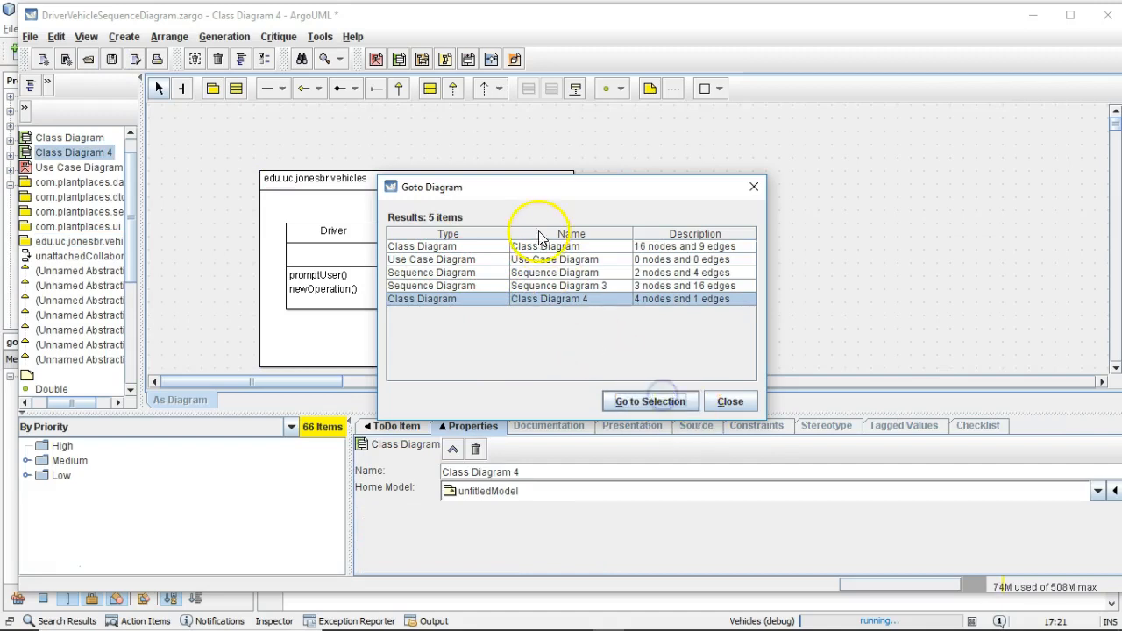
pyautogui.click(550, 247)
pyautogui.click(649, 401)
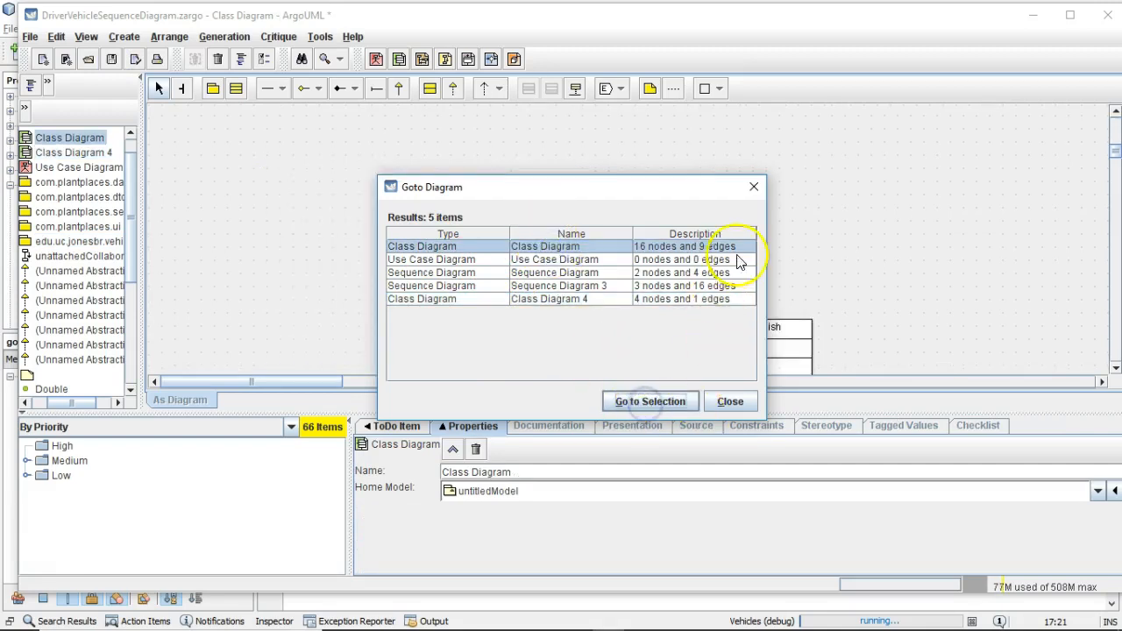
pyautogui.click(753, 186)
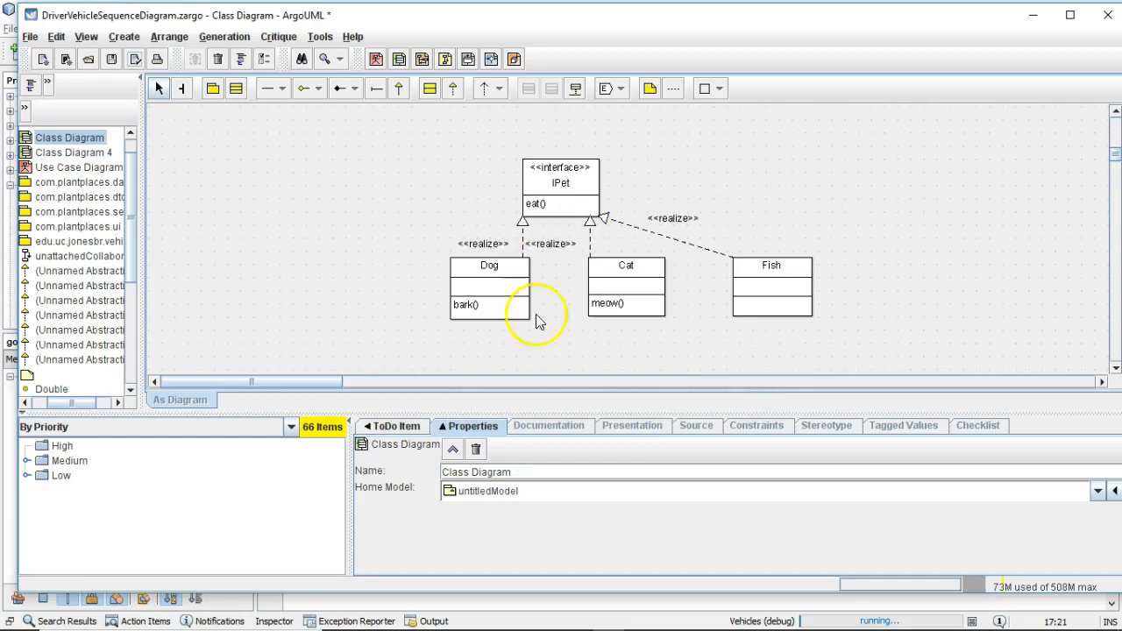